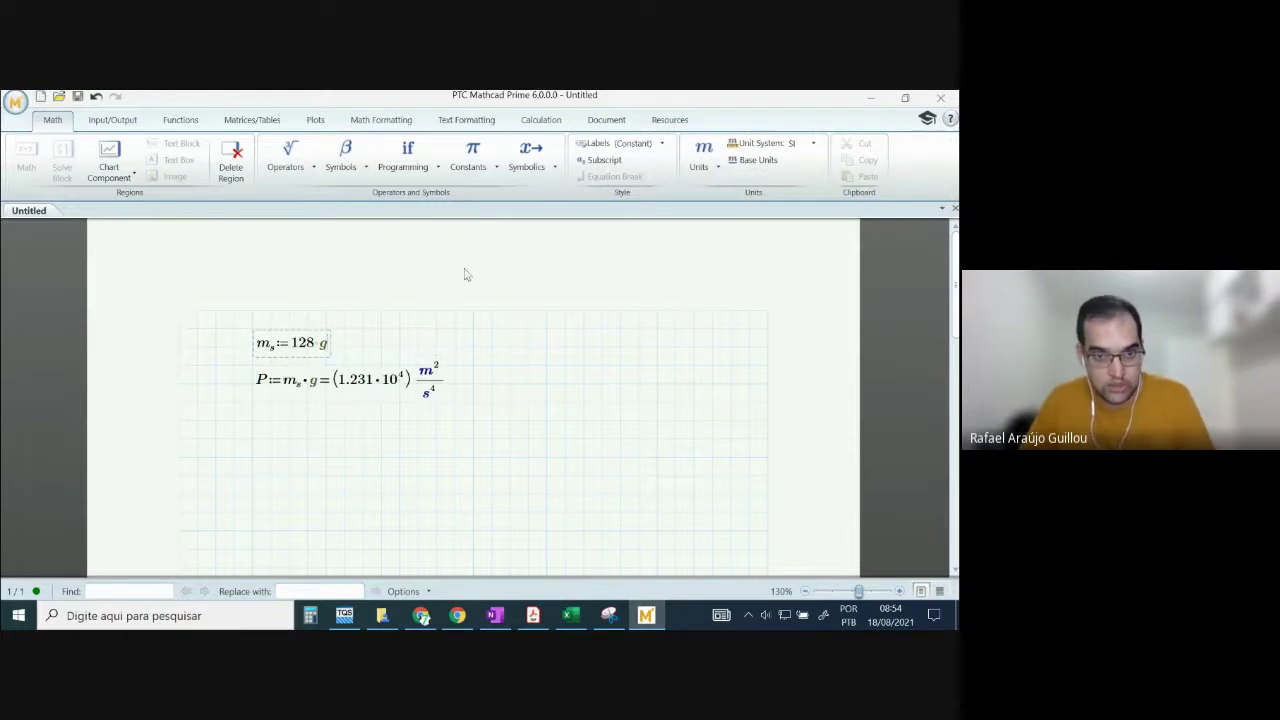
# - Replace the g after 128 in the m_s definition with the mass unit gm
pyautogui.press('BackSpace')
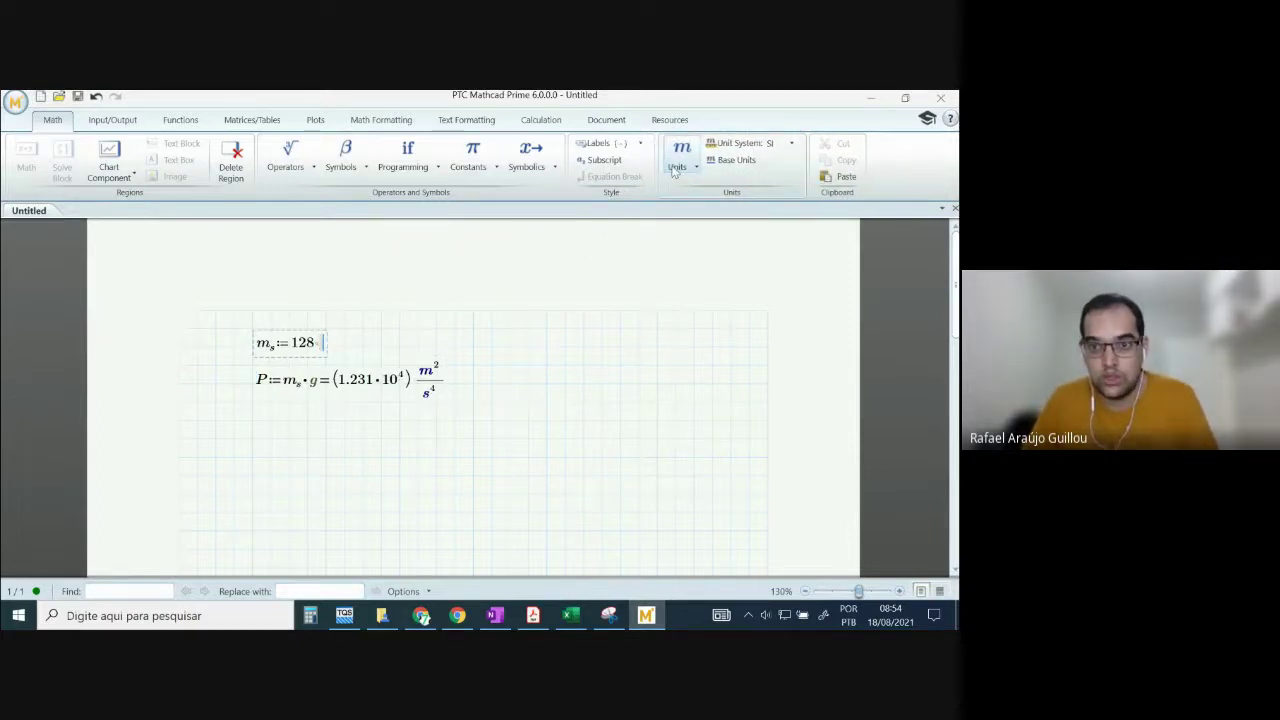
pyautogui.click(676, 168)
pyautogui.scroll(-5, 455, 286)
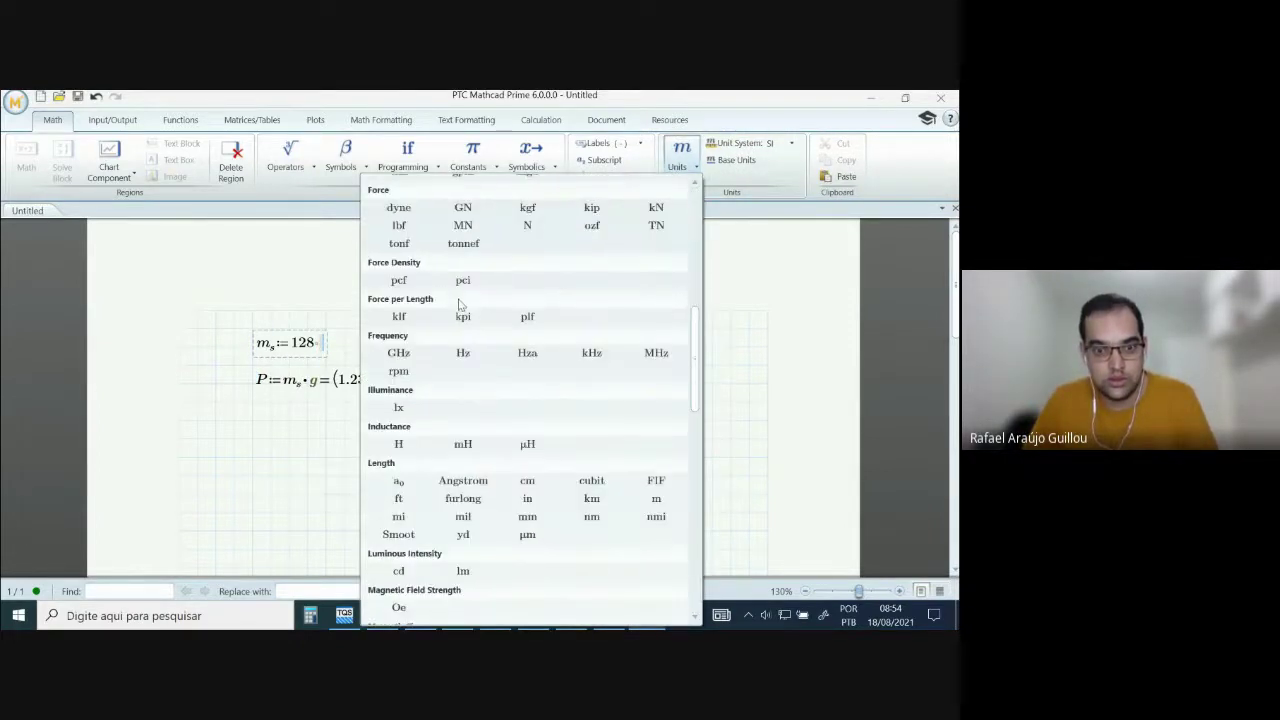
pyautogui.scroll(5, 460, 300)
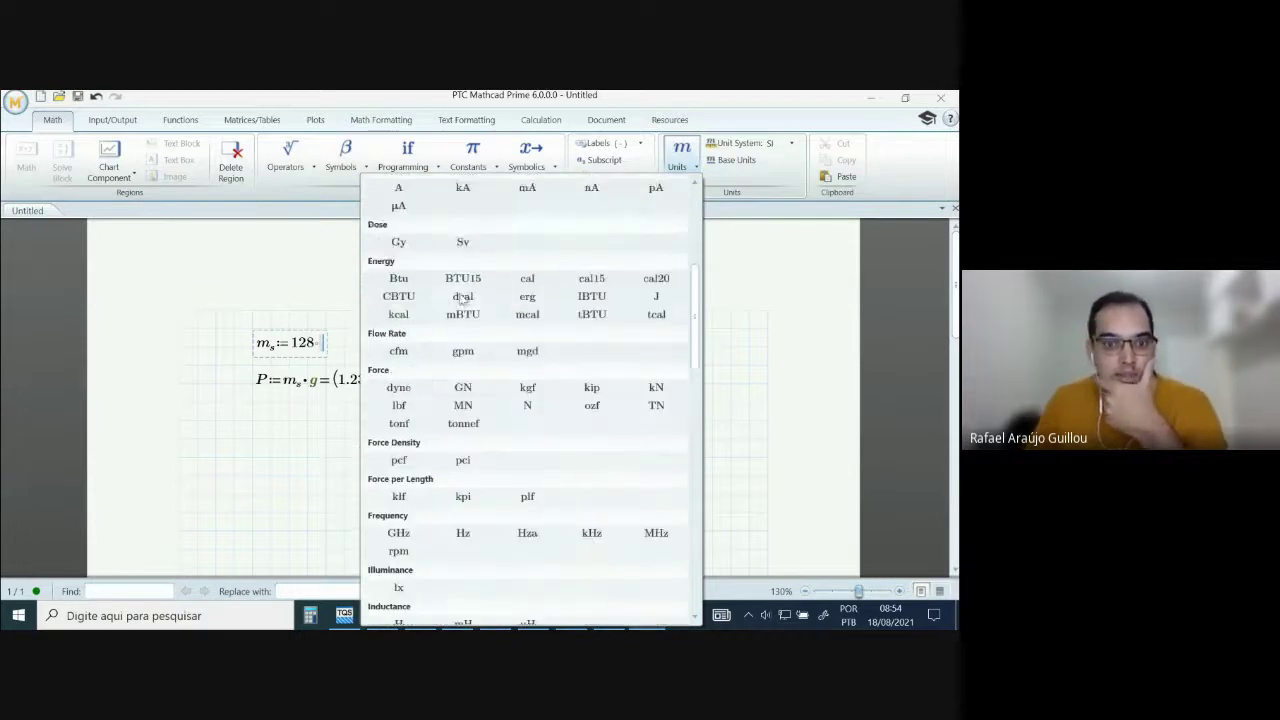
pyautogui.scroll(-5, 452, 310)
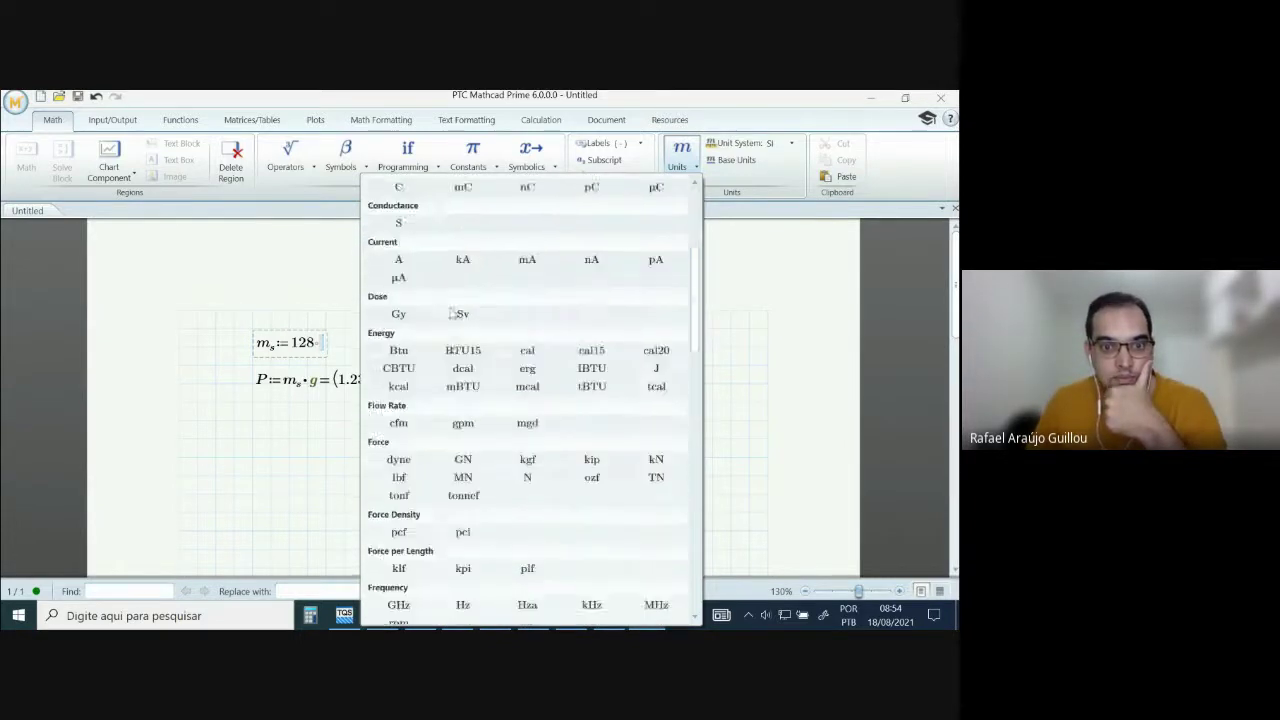
pyautogui.scroll(-5, 455, 305)
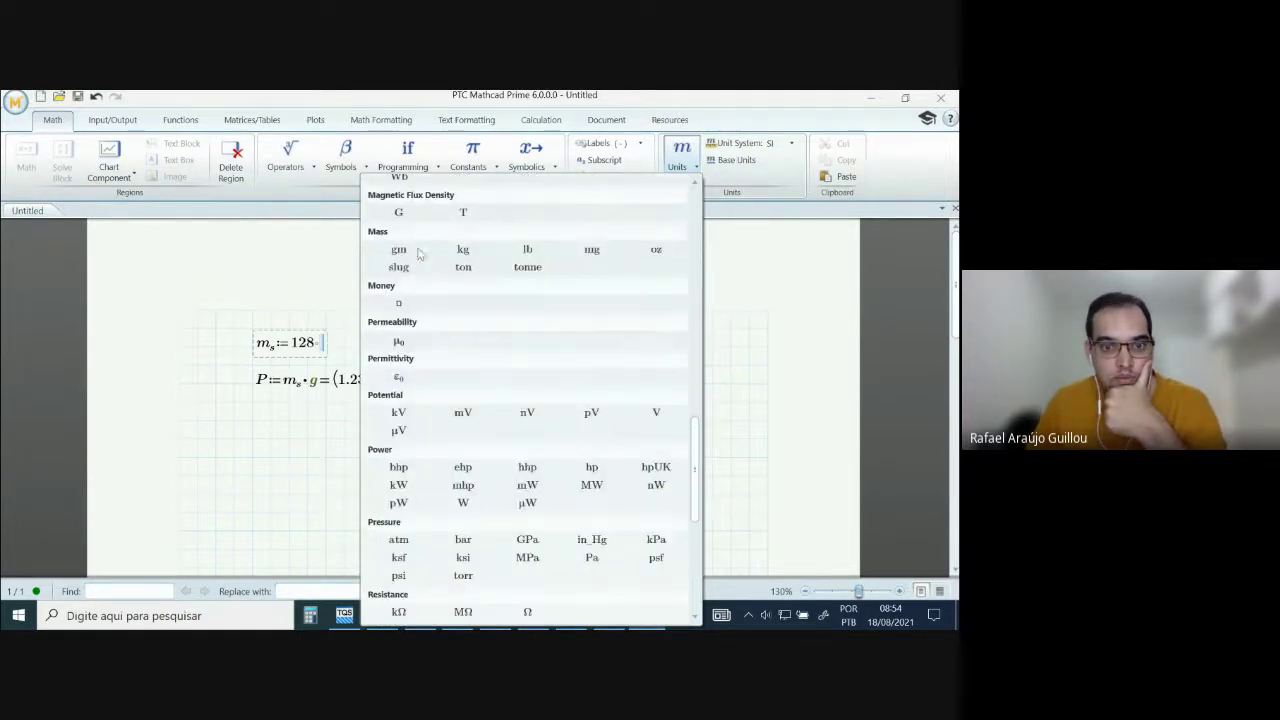
pyautogui.click(399, 249)
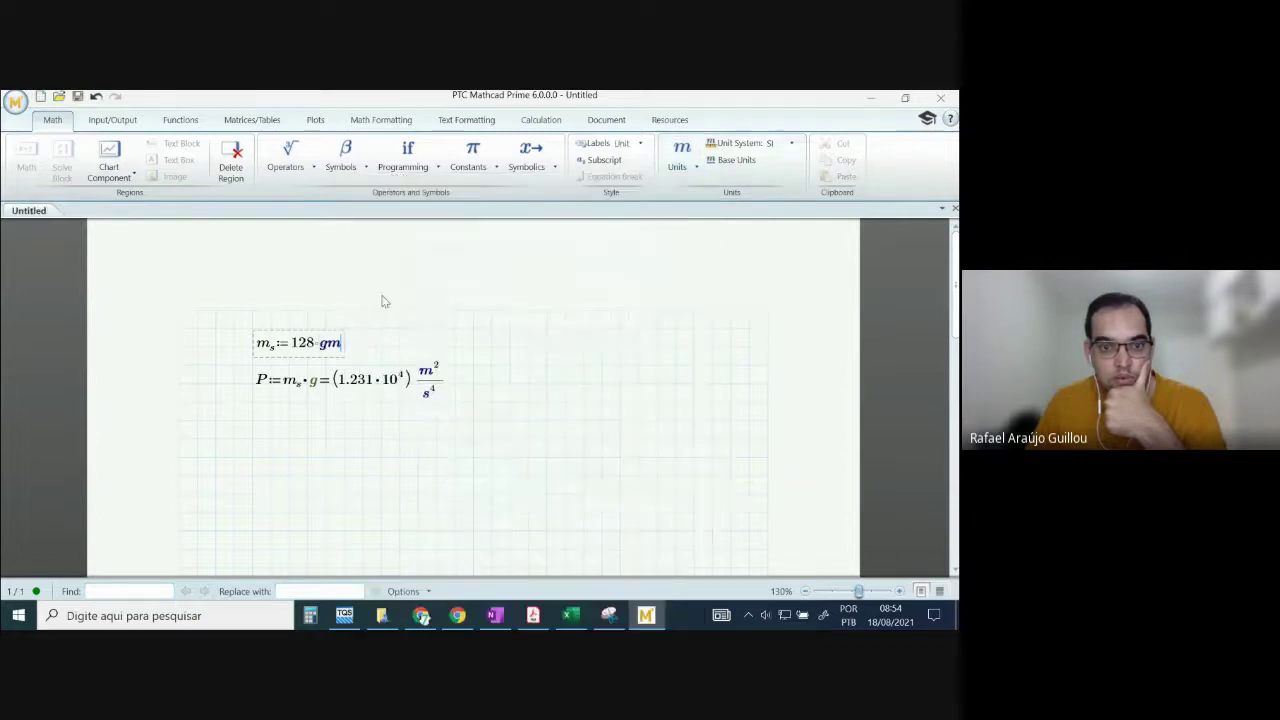
pyautogui.click(435, 355)
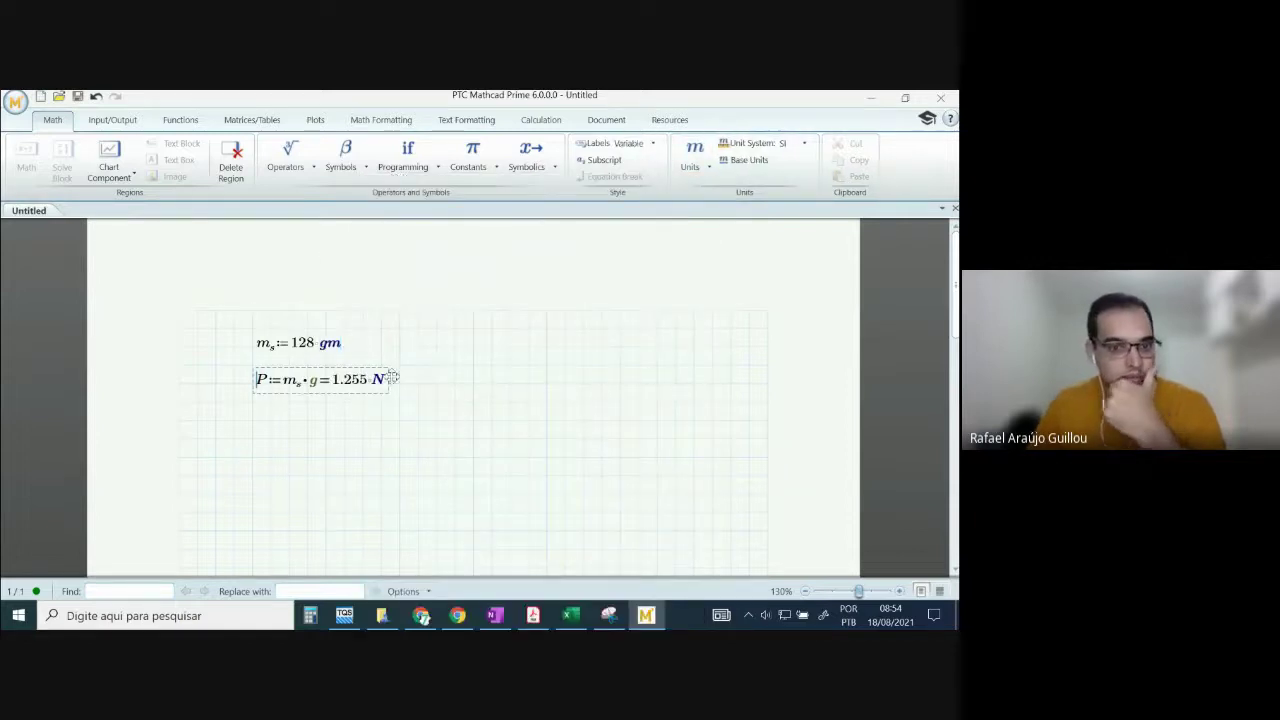
# - Change the unit of the P result to kN
pyautogui.click(377, 384)
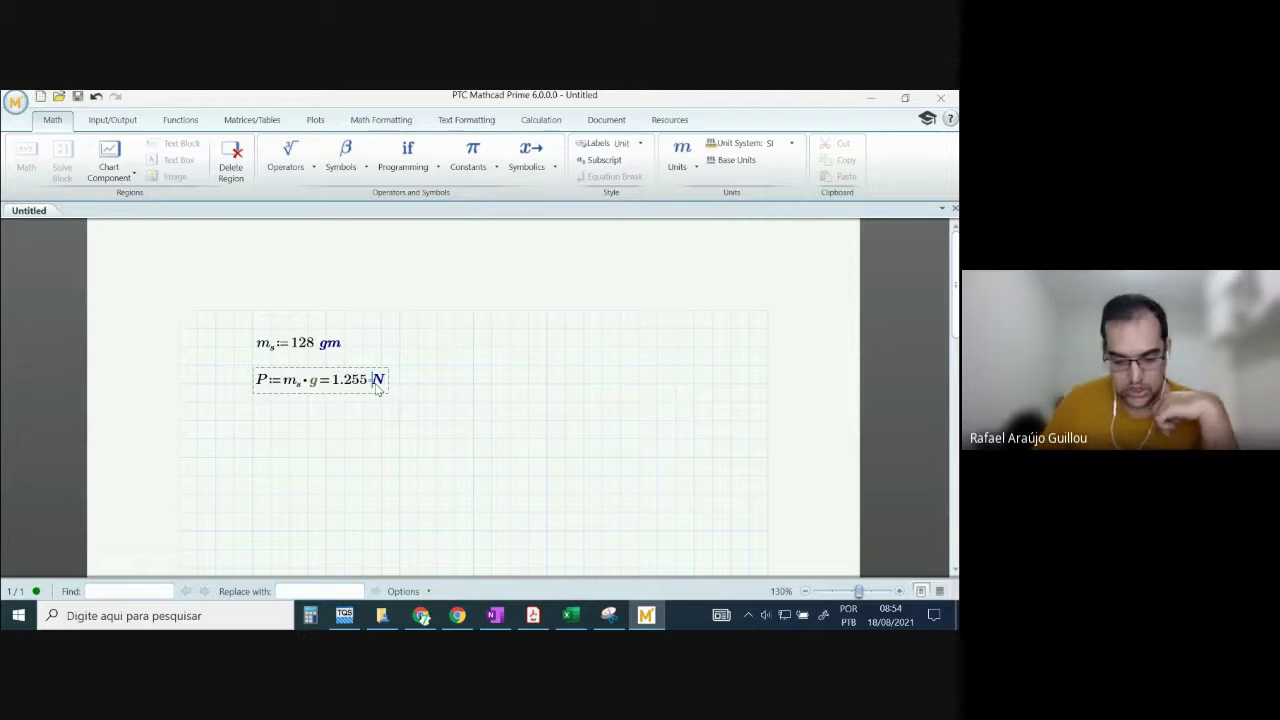
pyautogui.write('k')
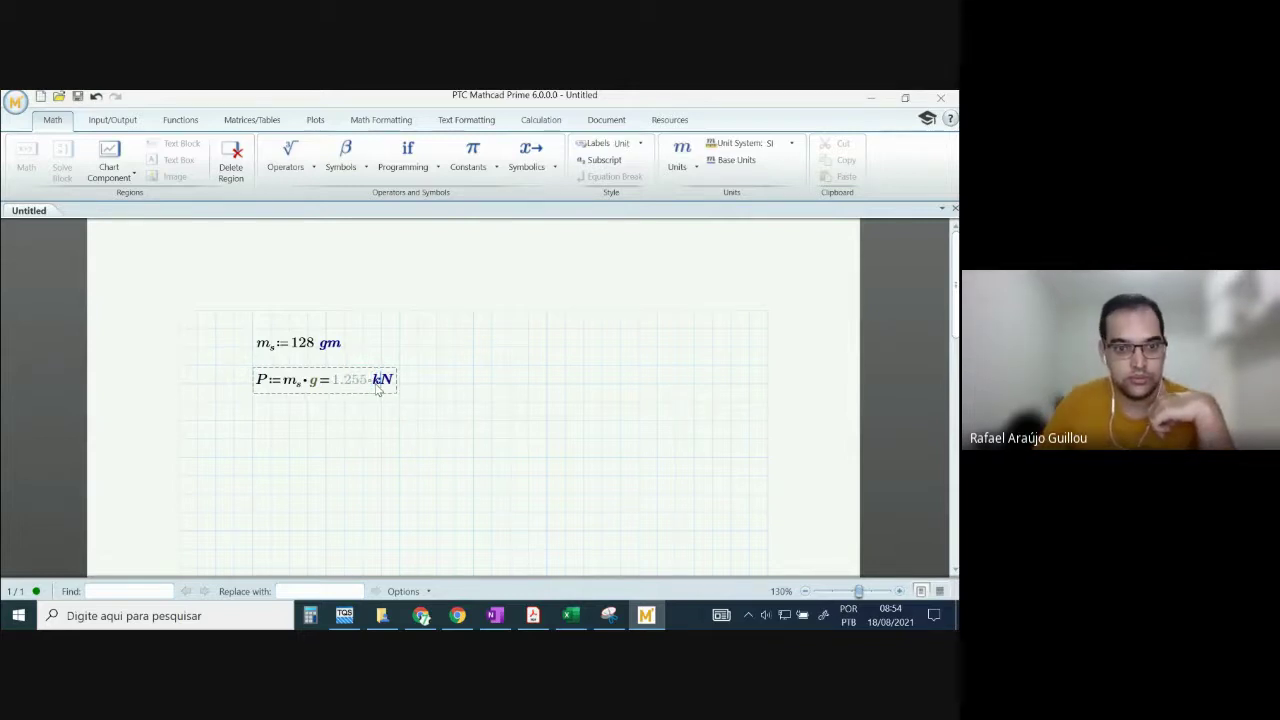
pyautogui.press('Return')
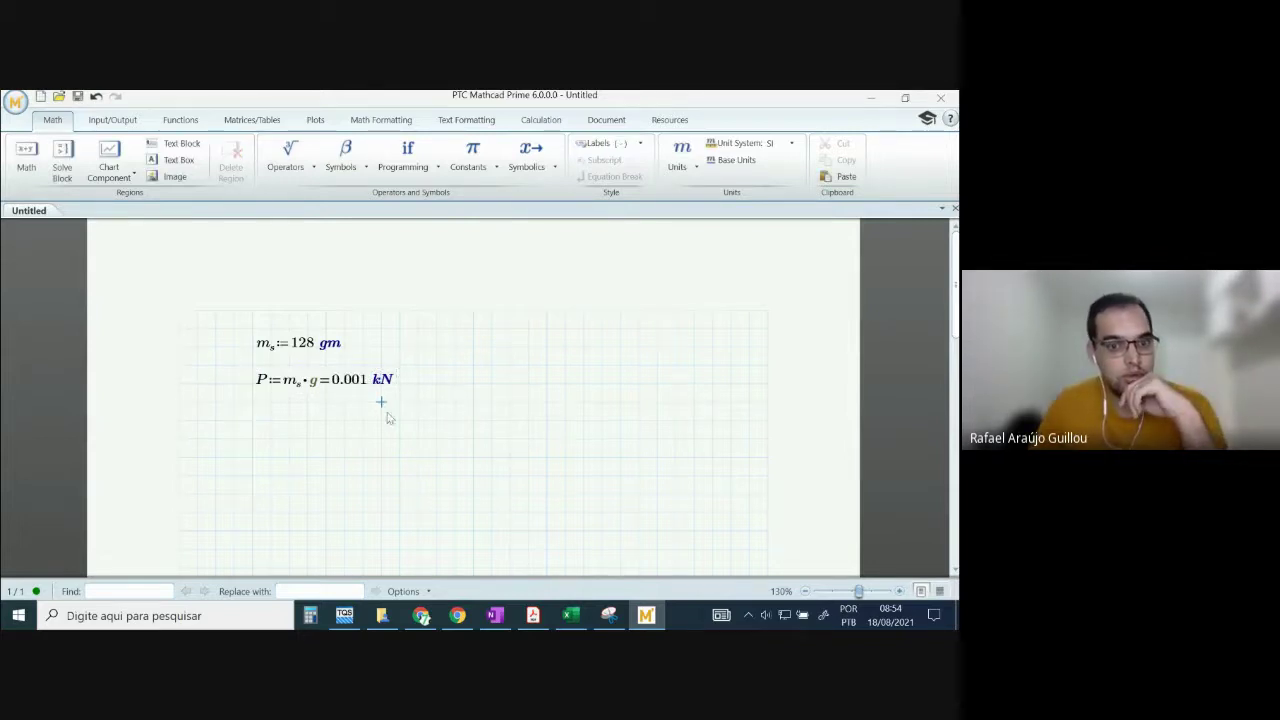
# - Set the displayed precision of the P equation's result to 6 decimal places
pyautogui.moveTo(389, 418); pyautogui.dragTo(358, 382)
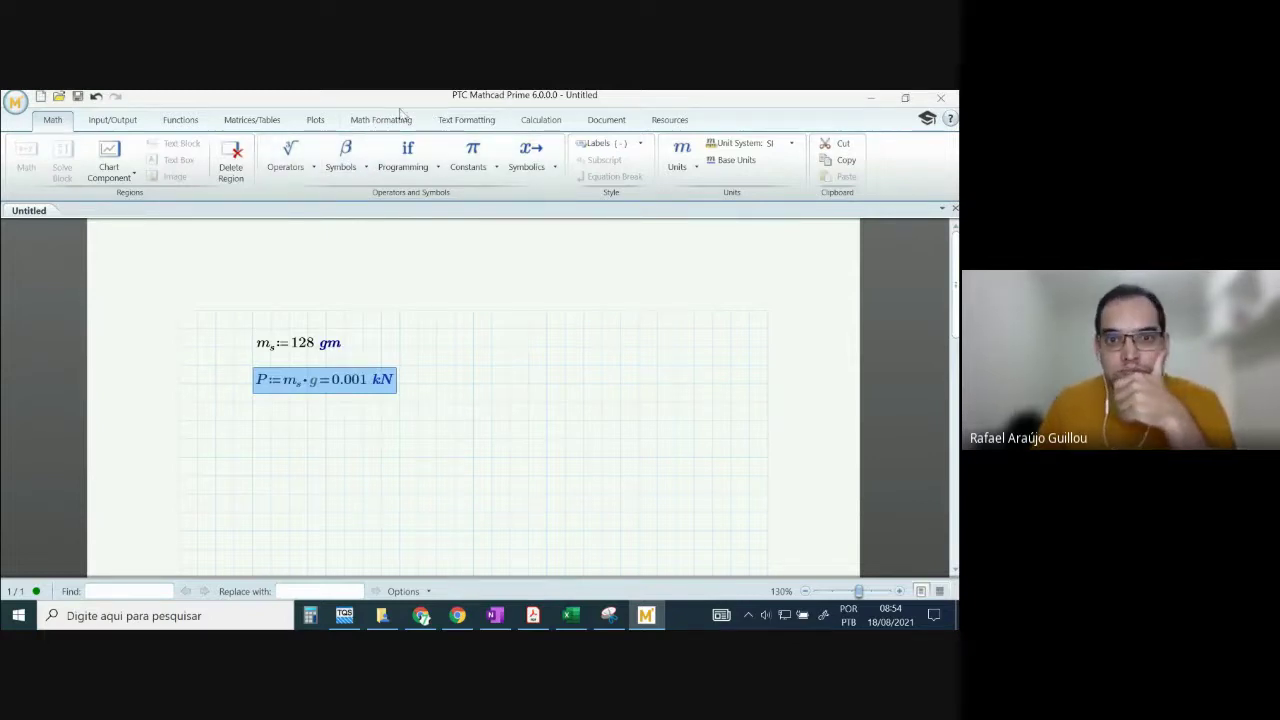
pyautogui.click(380, 120)
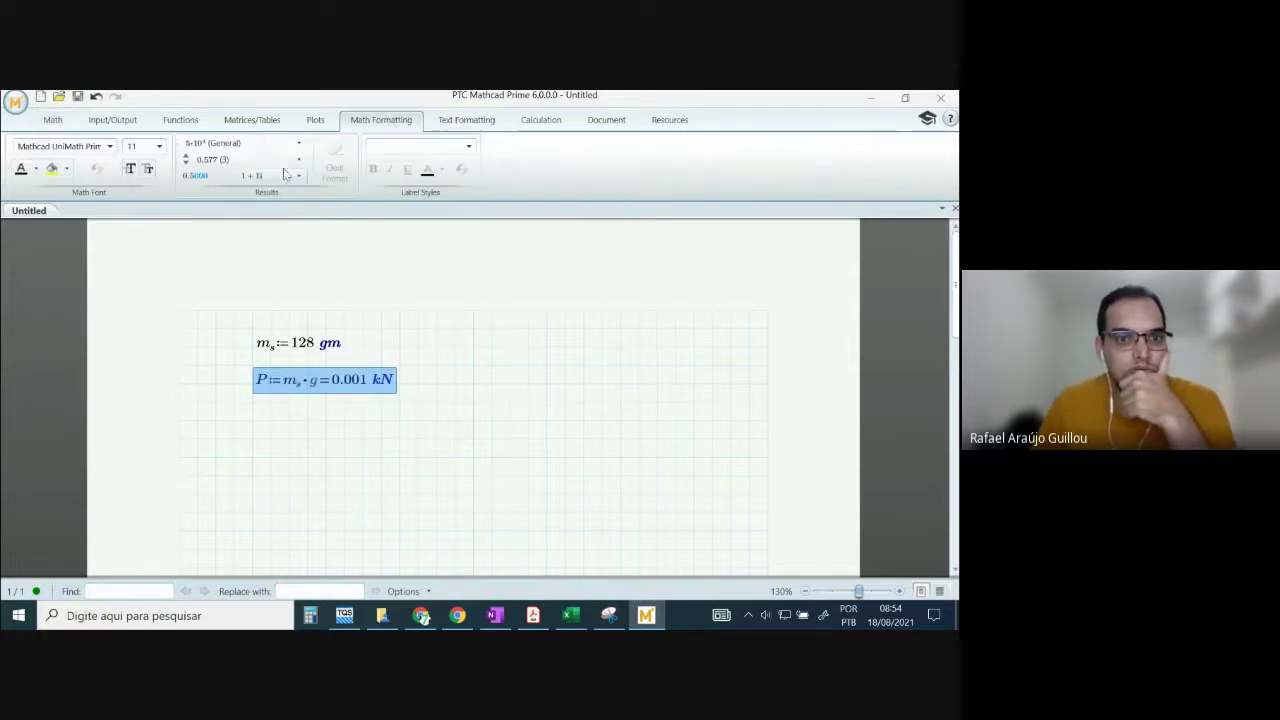
pyautogui.click(260, 160)
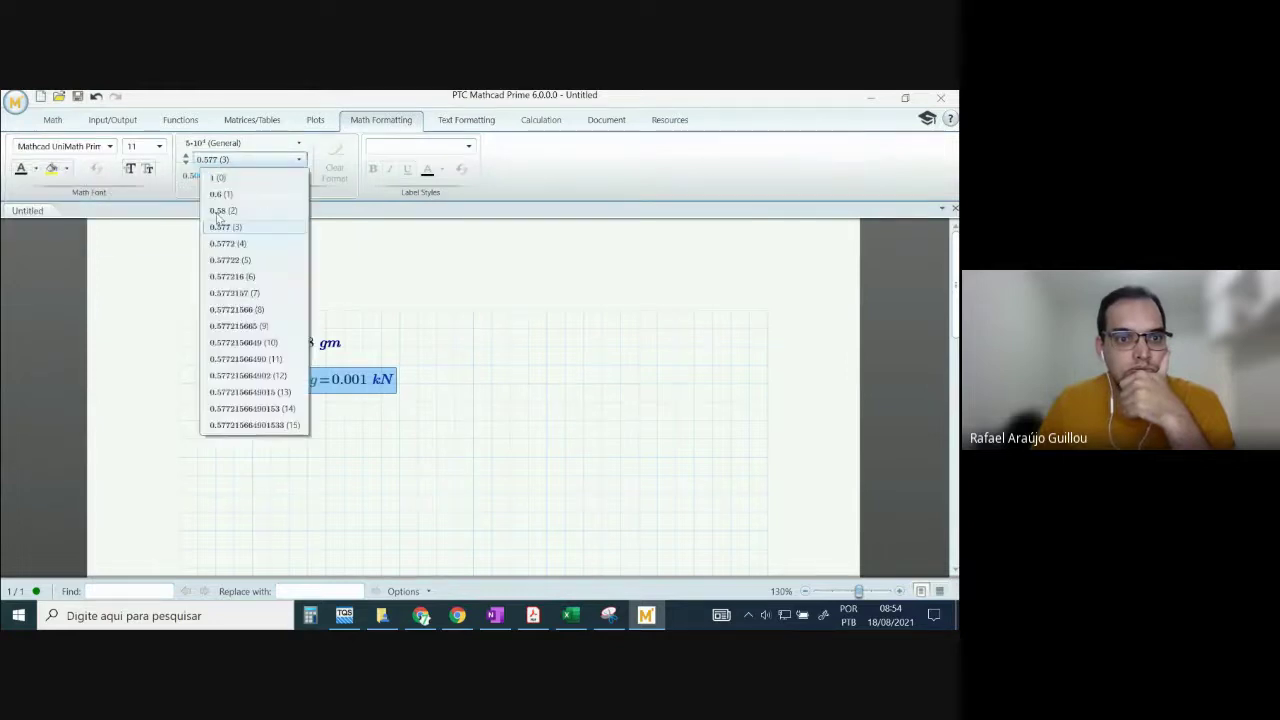
pyautogui.click(250, 277)
pyautogui.click(432, 381)
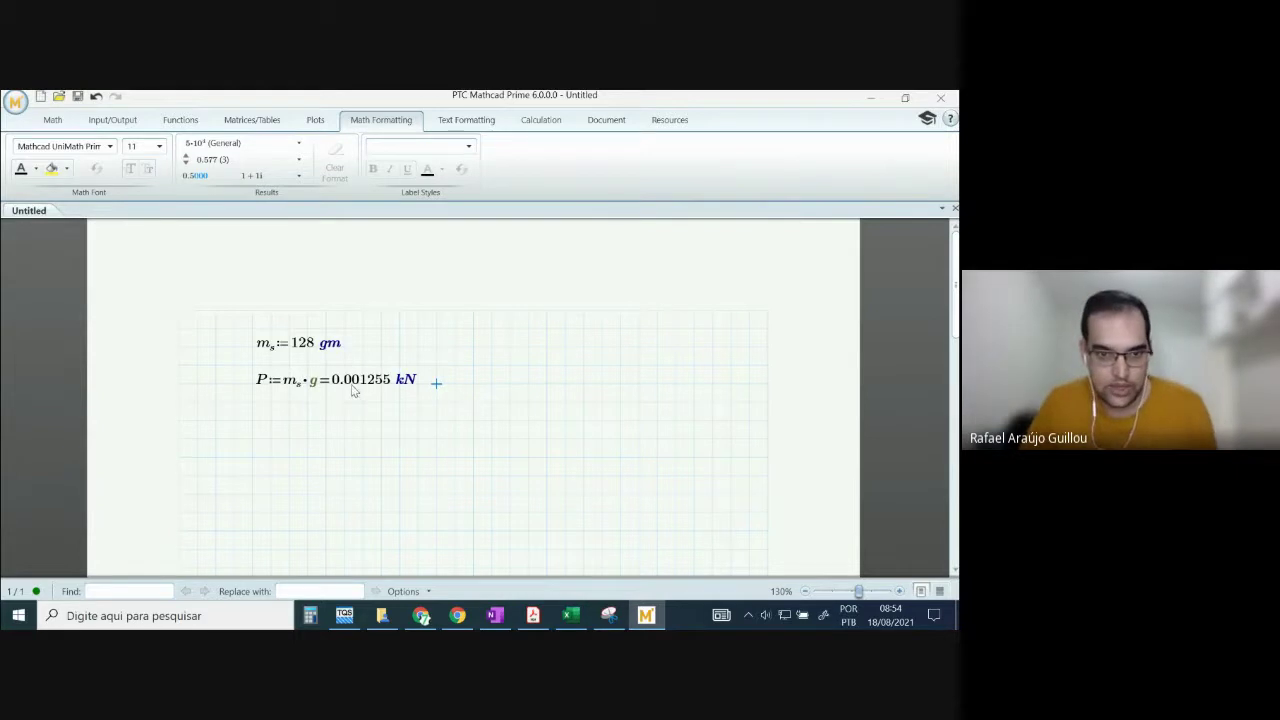
# - Start a definition of V below the P equation and add the subscript s to both P and V
pyautogui.click(251, 423)
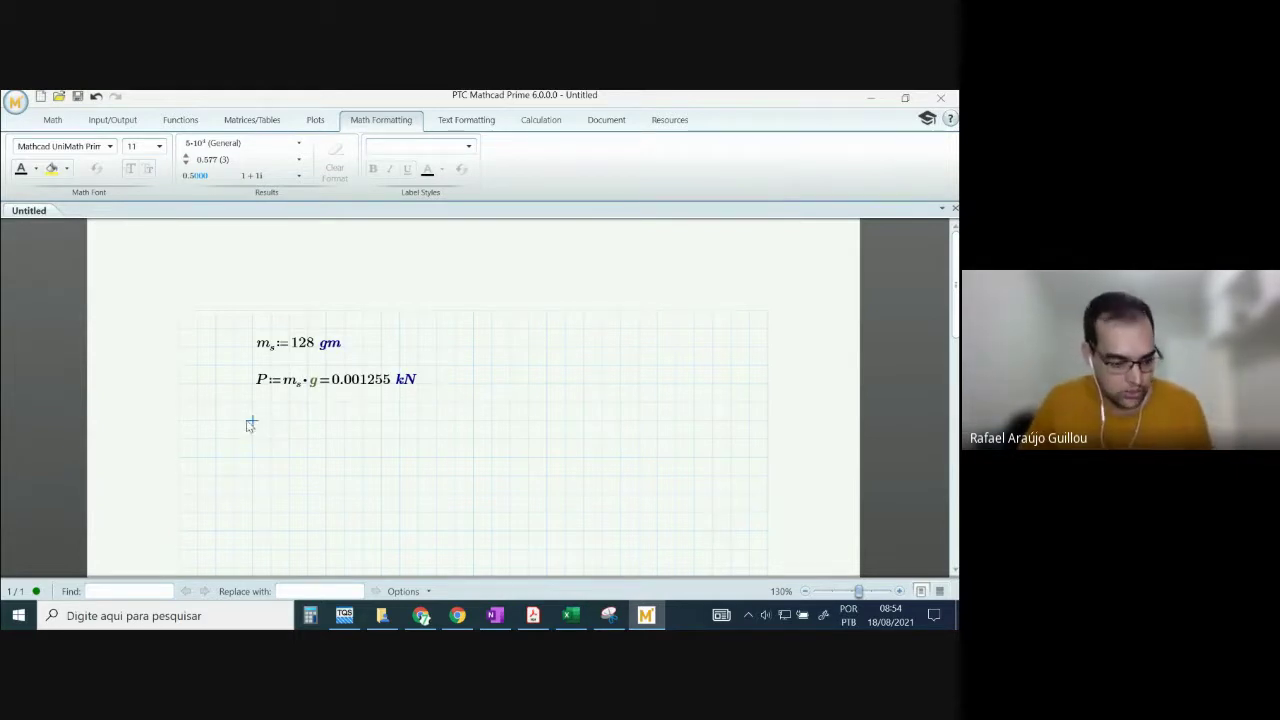
pyautogui.write('V:=')
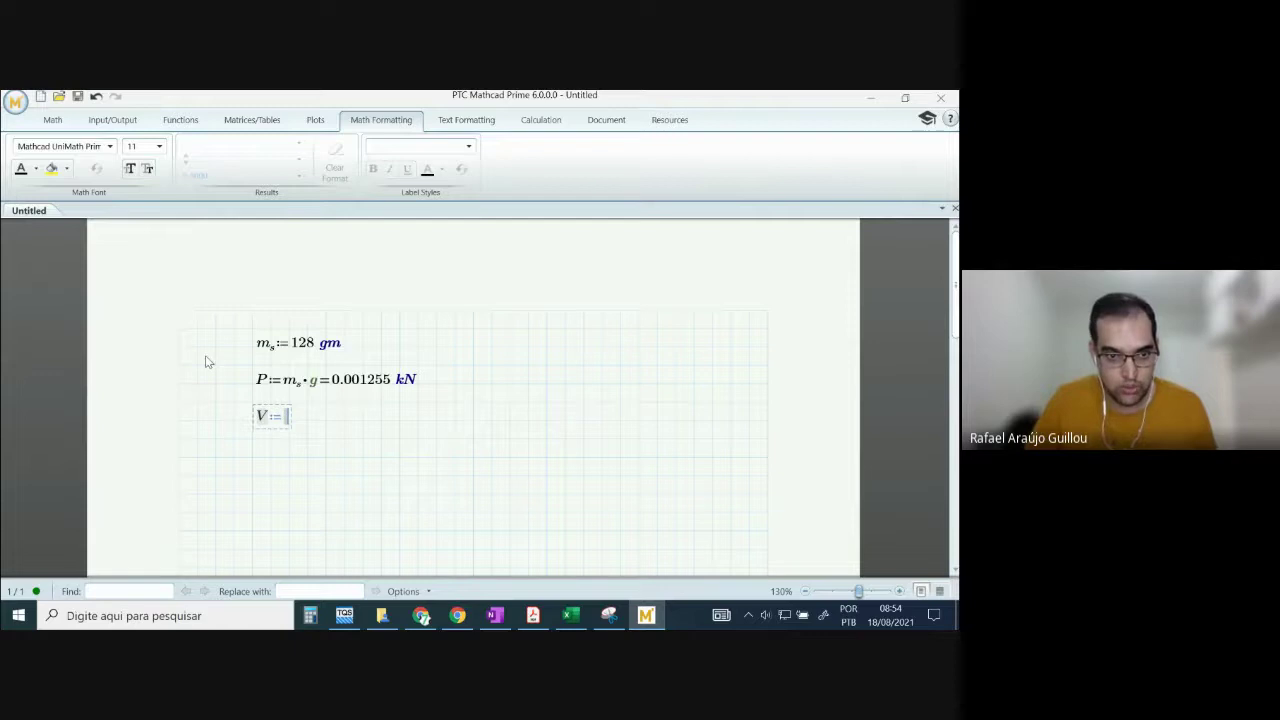
pyautogui.click(266, 385)
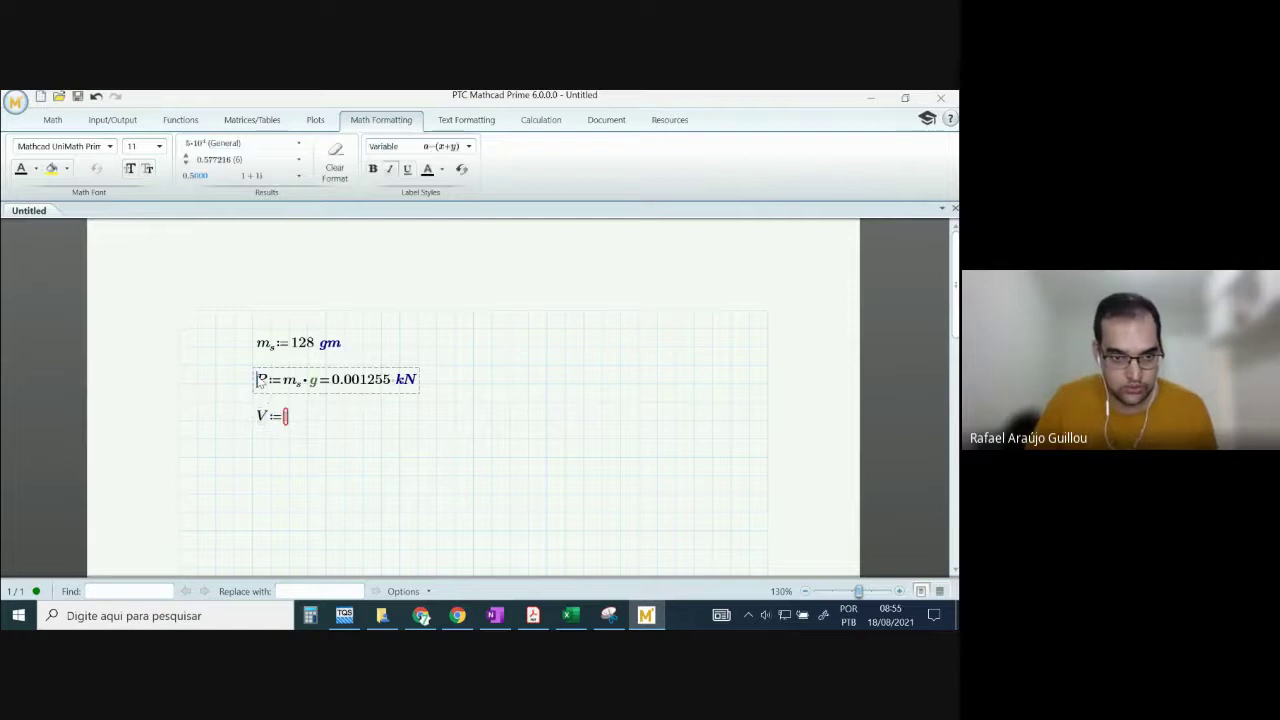
pyautogui.write('.s')
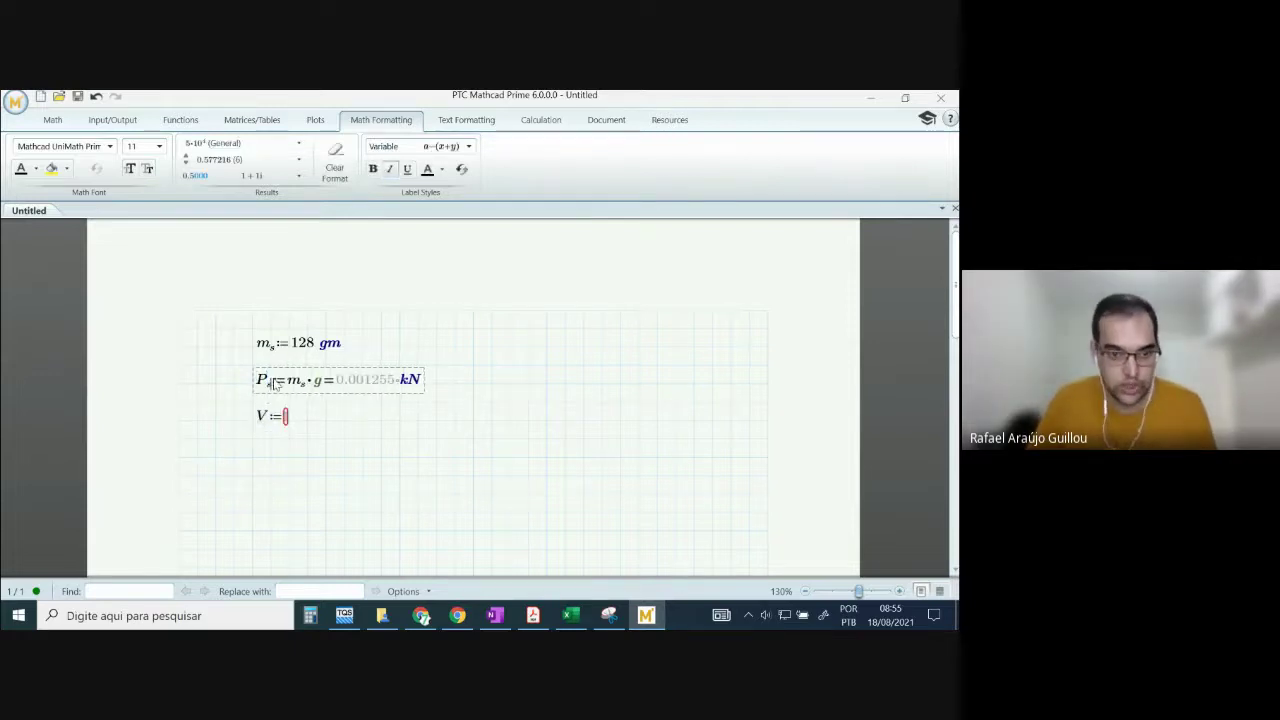
pyautogui.click(268, 420)
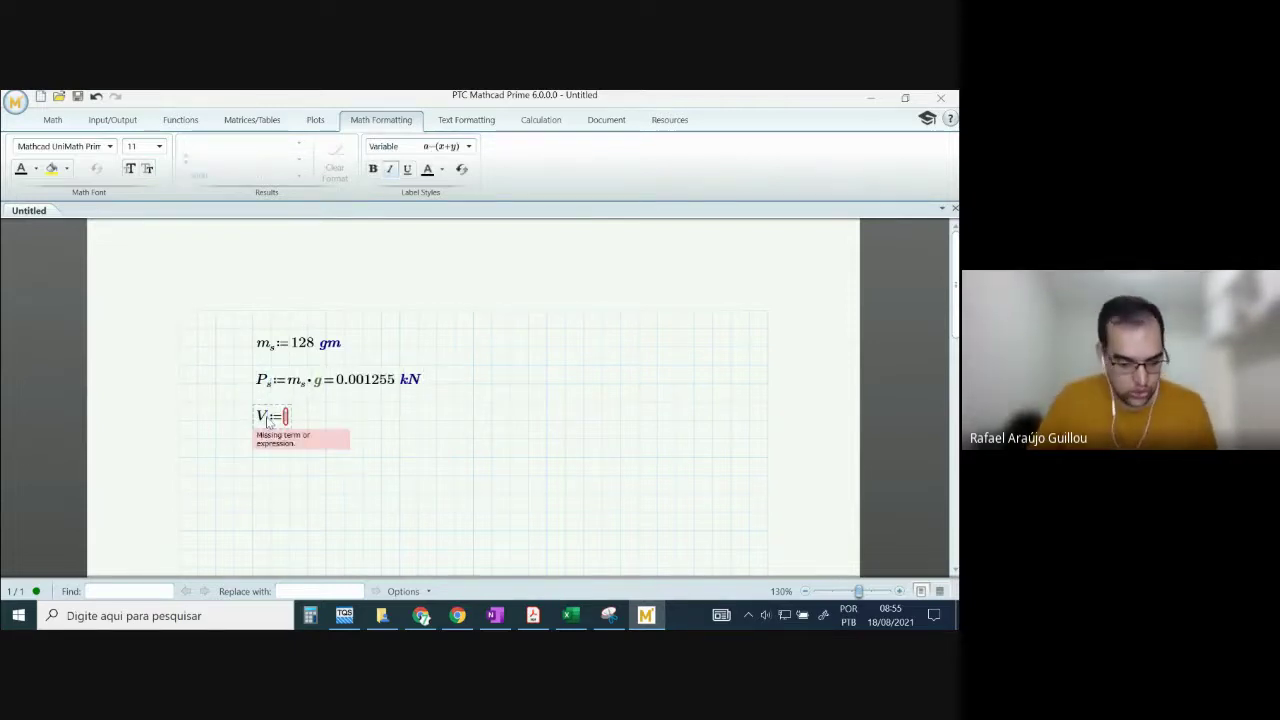
pyautogui.click(265, 381)
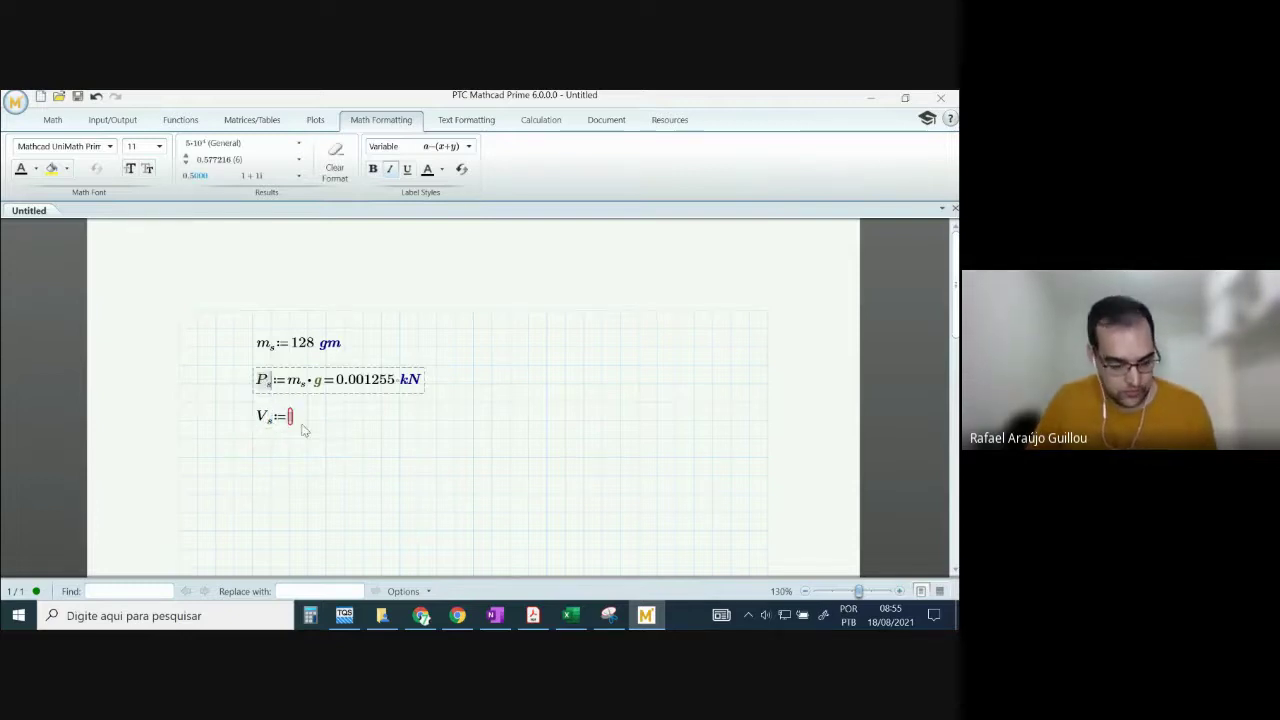
# - Define V_s as P_s divided by γ_s and evaluate it
pyautogui.click(289, 417)
pyautogui.write('P.s/')
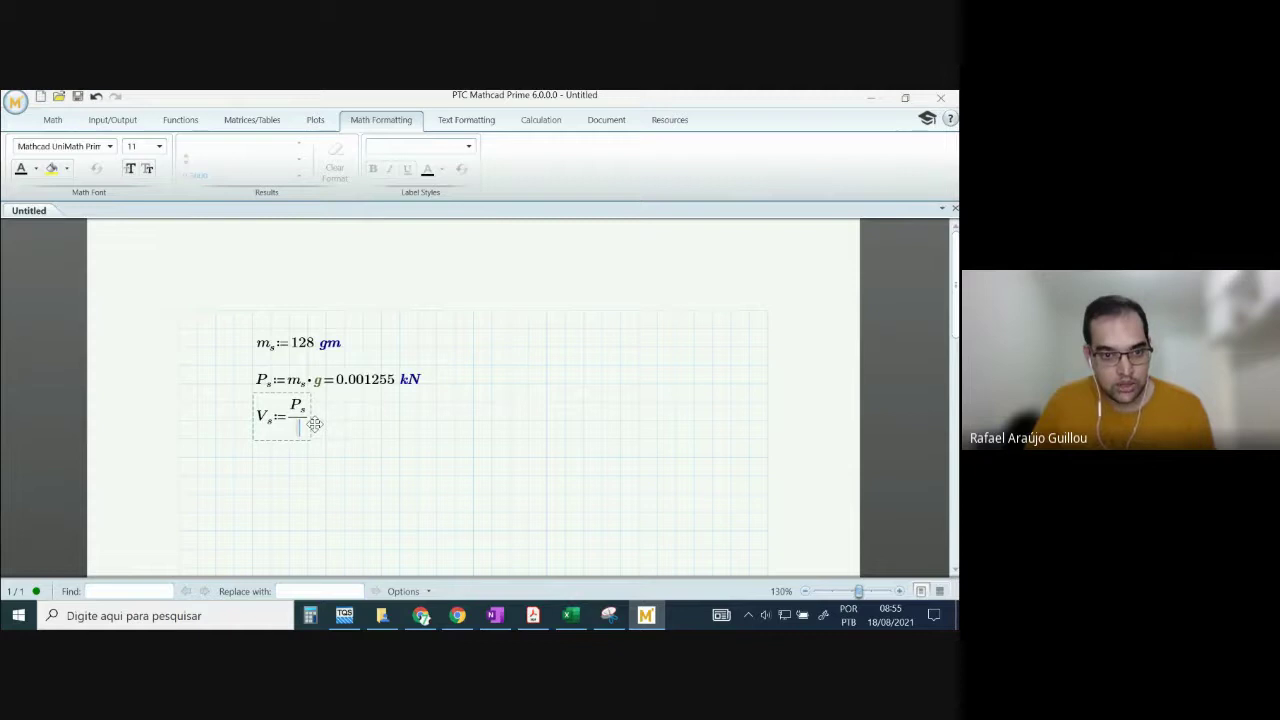
pyautogui.write('g')
pyautogui.hotkey('ctrl', 'g')
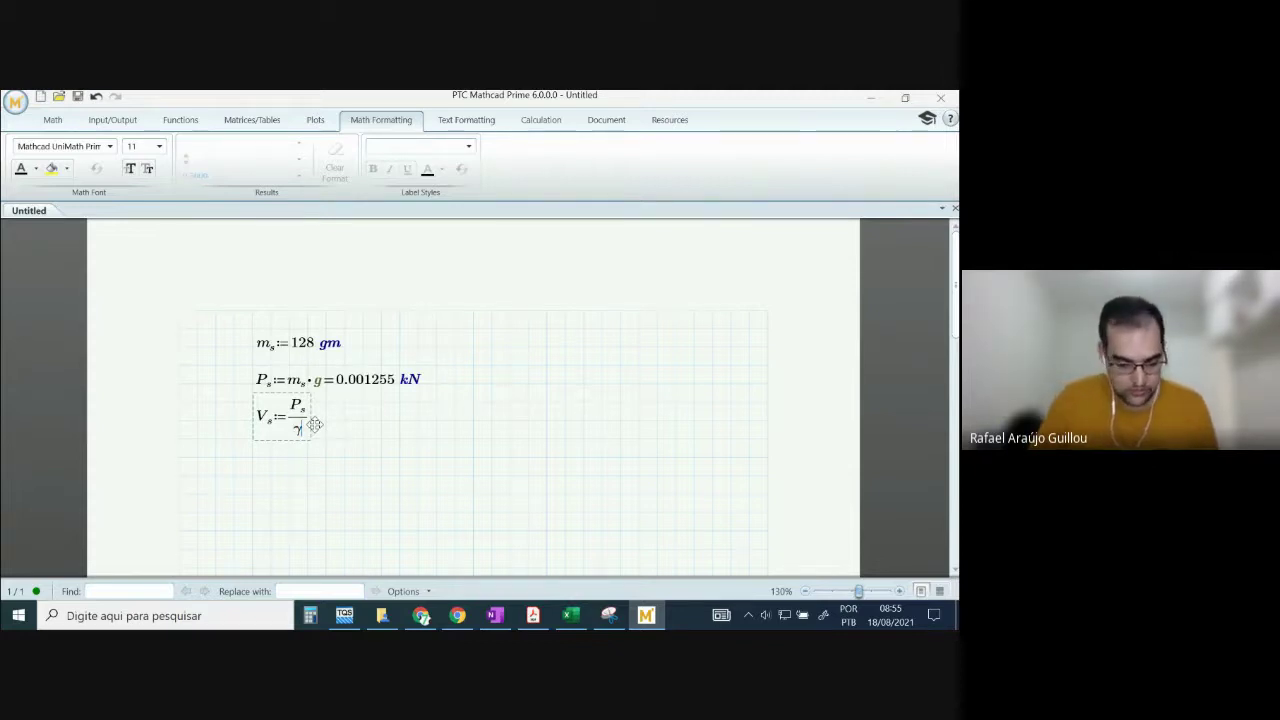
pyautogui.write('.s')
pyautogui.write('=')
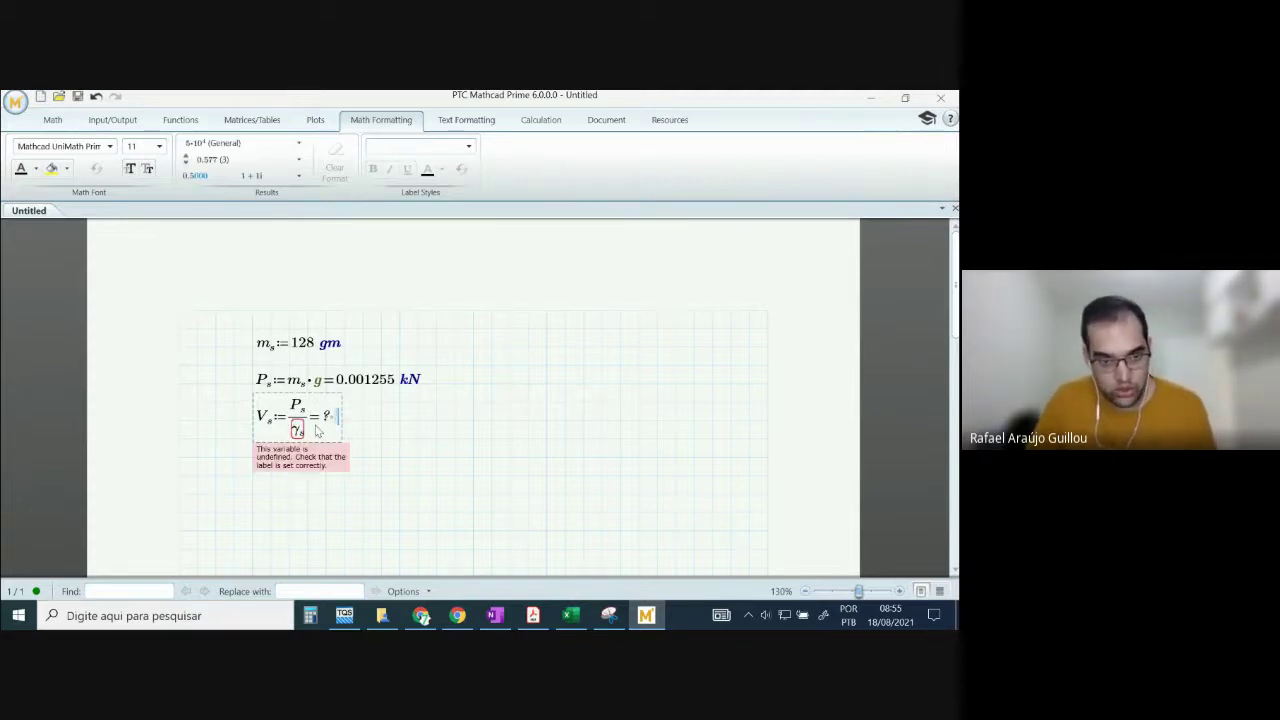
# - Define γ_s as 27.5 kN/m^3 beside the m_s definition, above the equations that use it
pyautogui.click(405, 347)
pyautogui.write('γ.s')
pyautogui.write(':=')
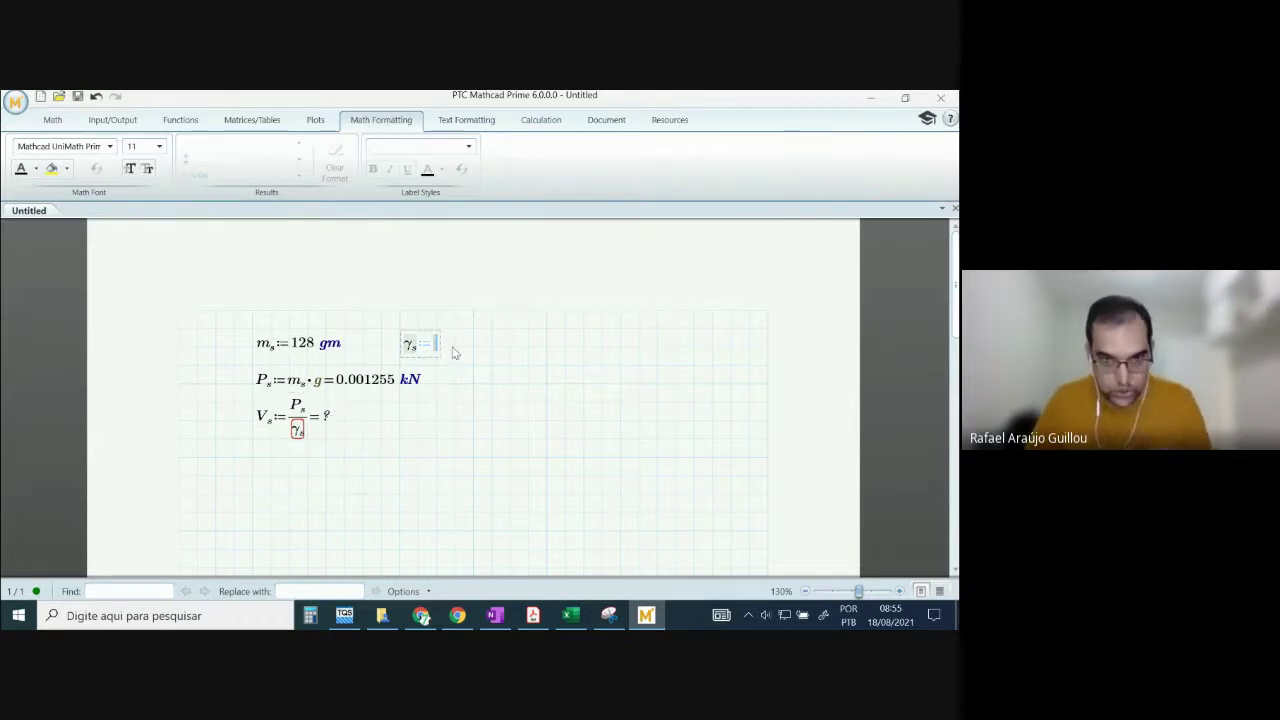
pyautogui.write('27.5')
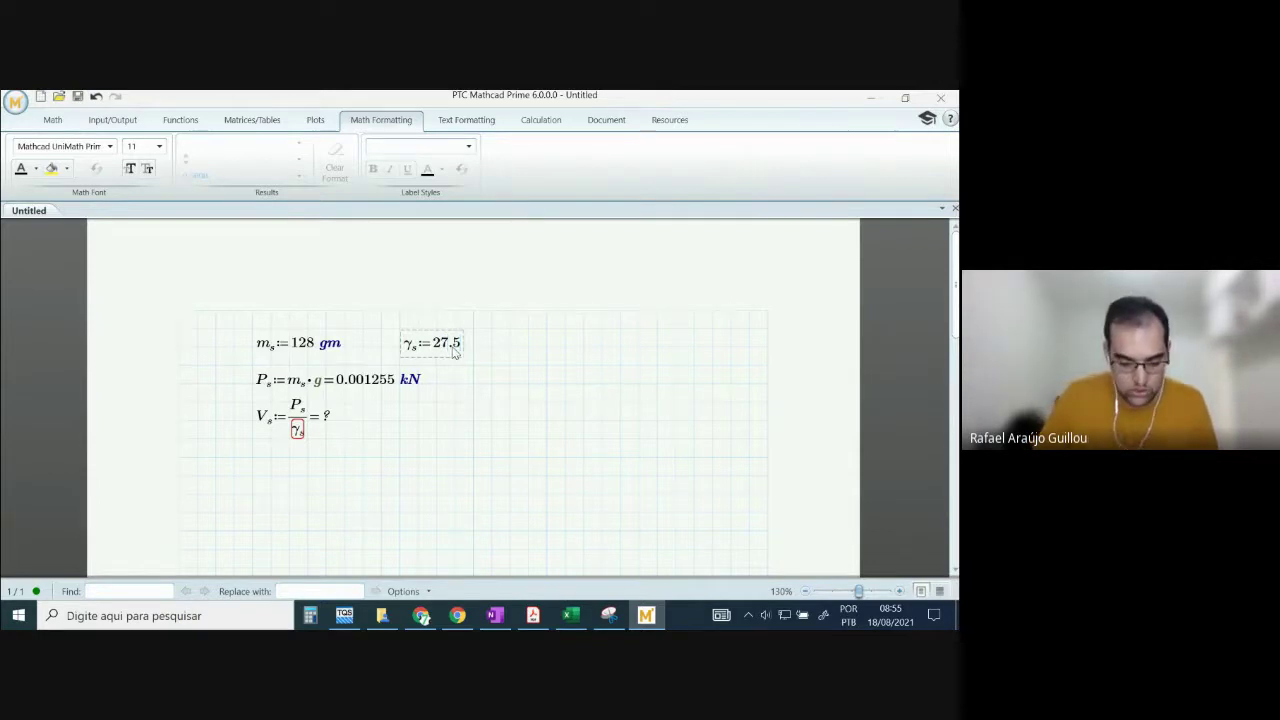
pyautogui.write('kN/')
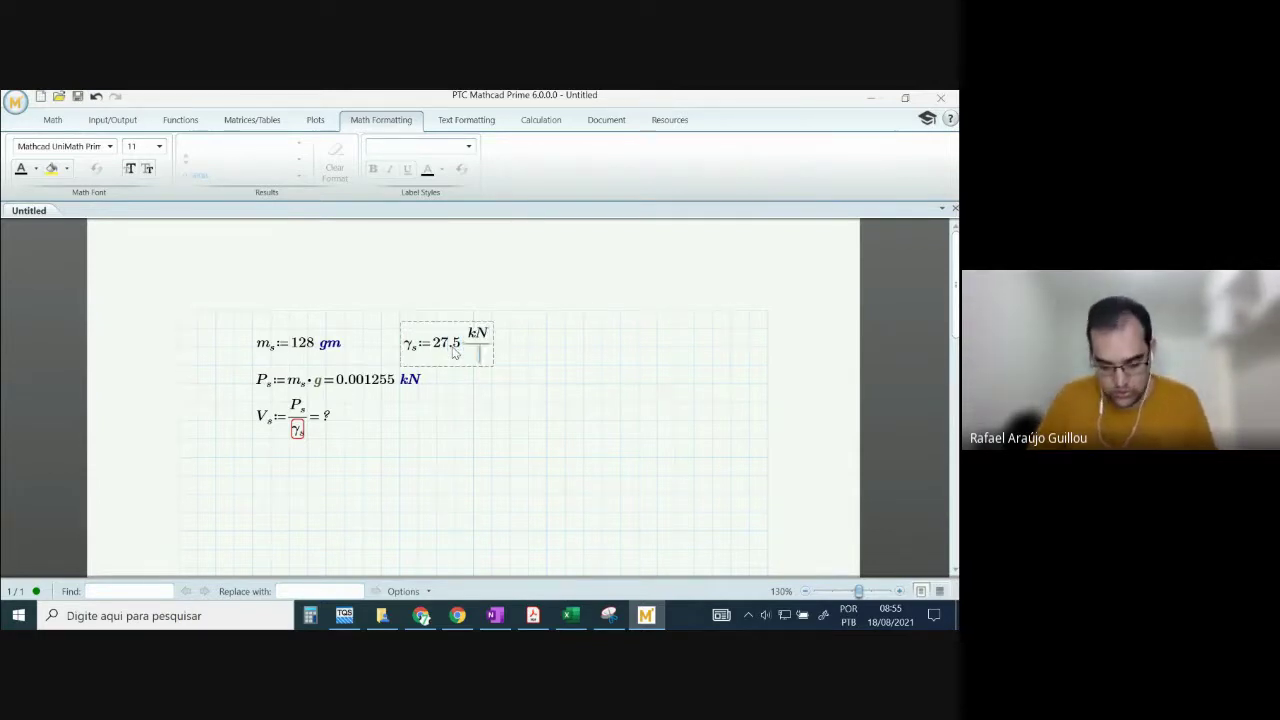
pyautogui.write('m^3')
pyautogui.click(385, 418)
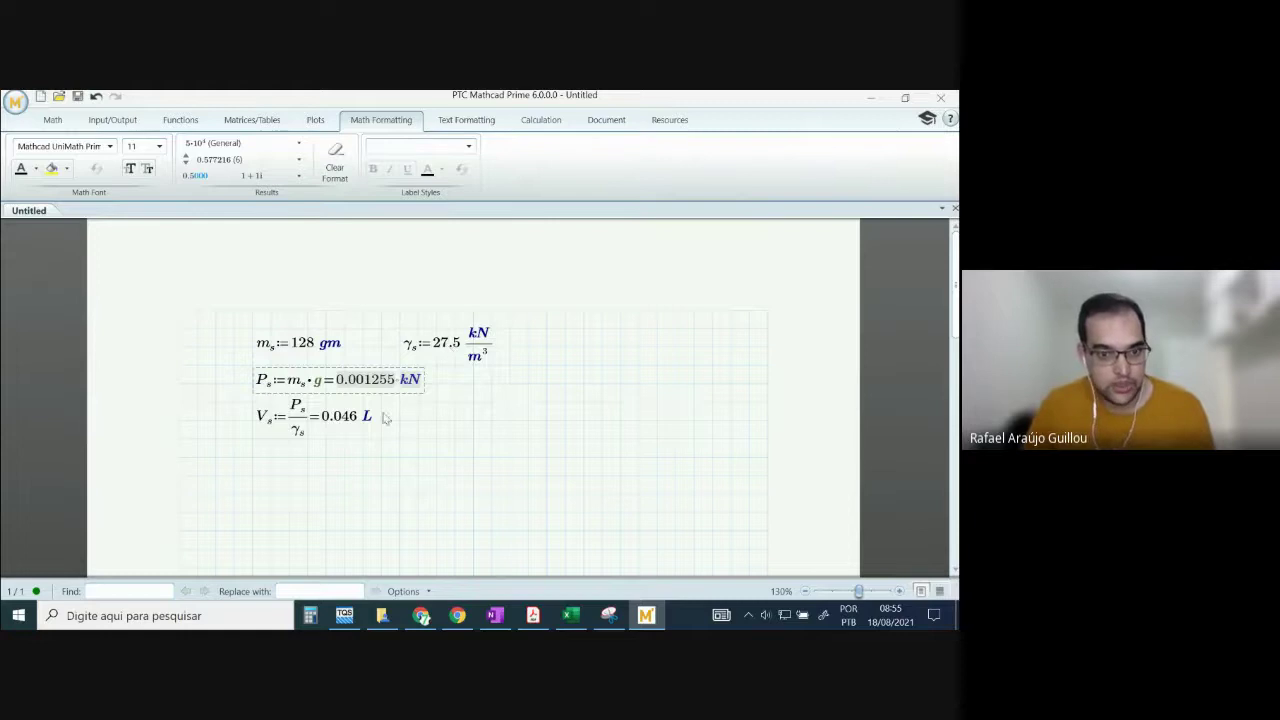
# - Change the unit of the V_s result to cm^3 and move the equation slightly lower on the worksheet
pyautogui.moveTo(385, 418); pyautogui.dragTo(375, 427)
pyautogui.click(373, 425)
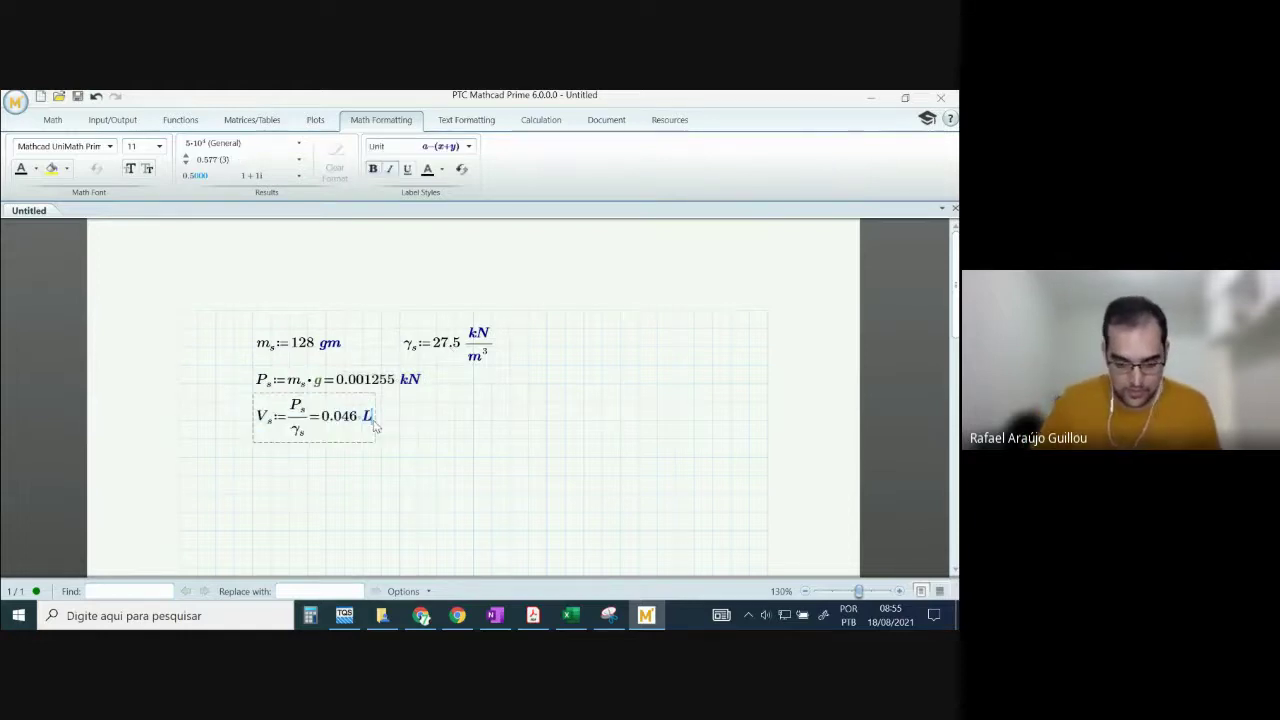
pyautogui.press('BackSpace')
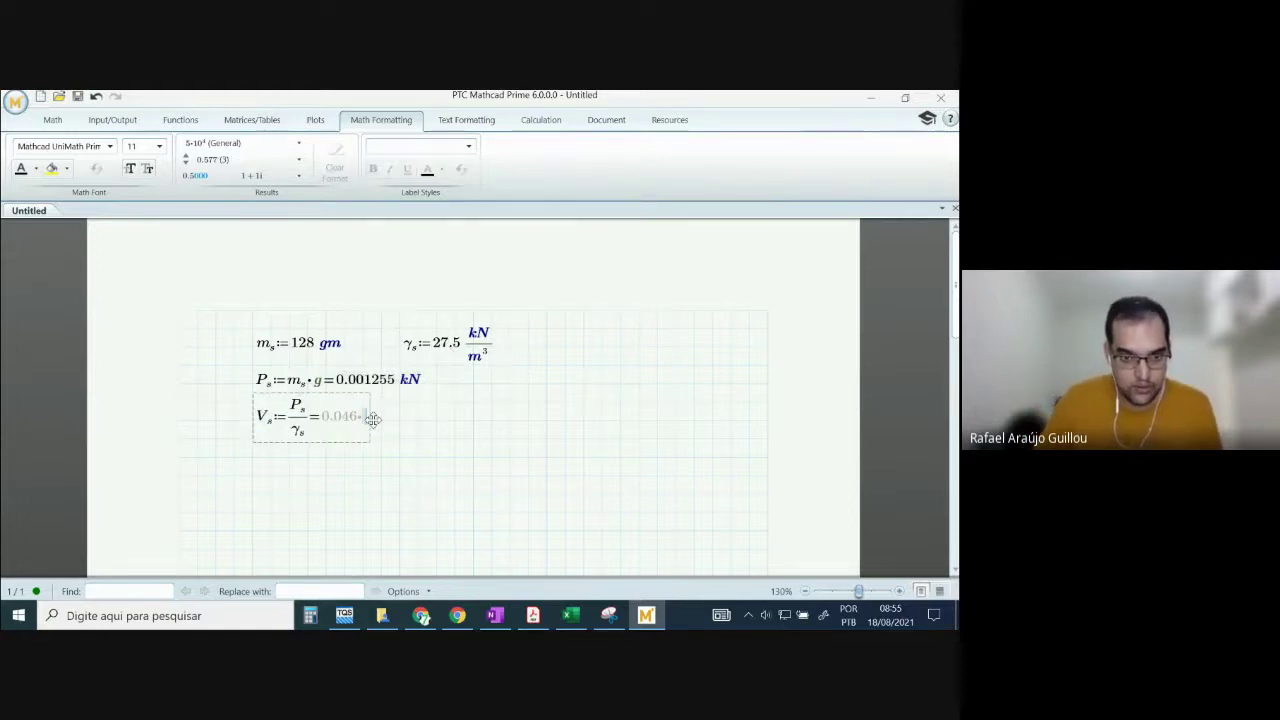
pyautogui.write('cm')
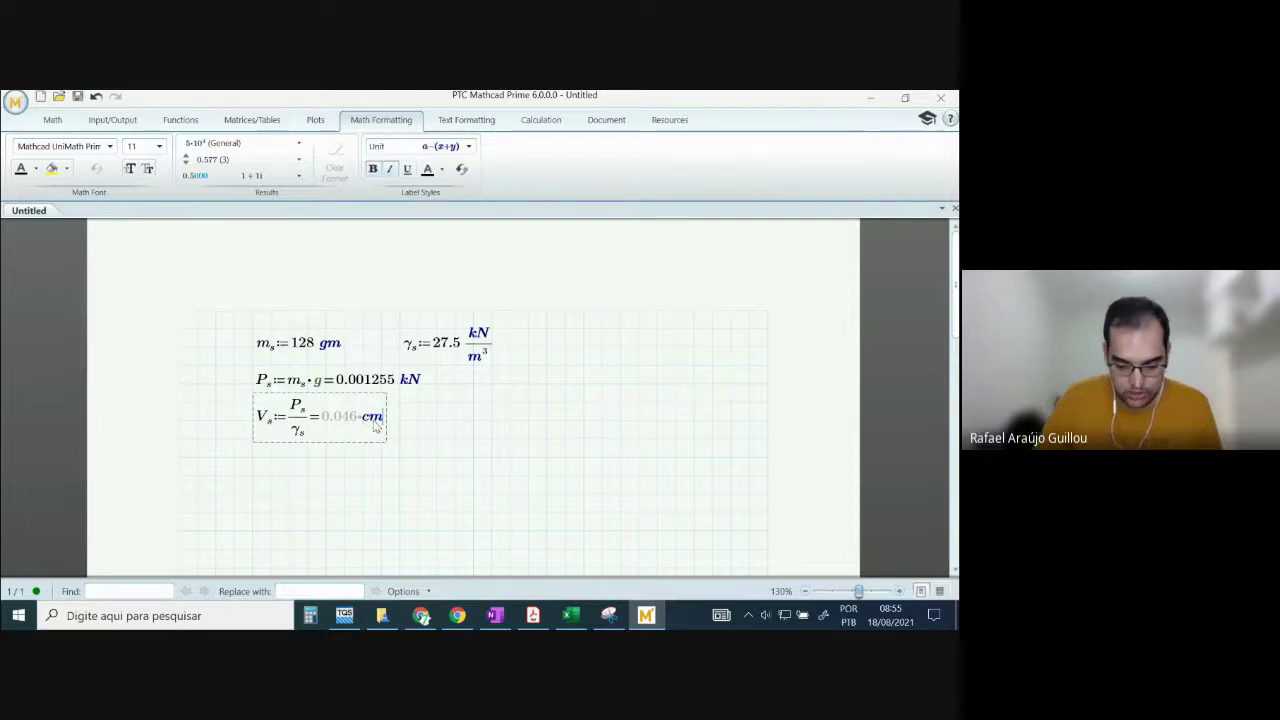
pyautogui.write('^3')
pyautogui.press('Return')
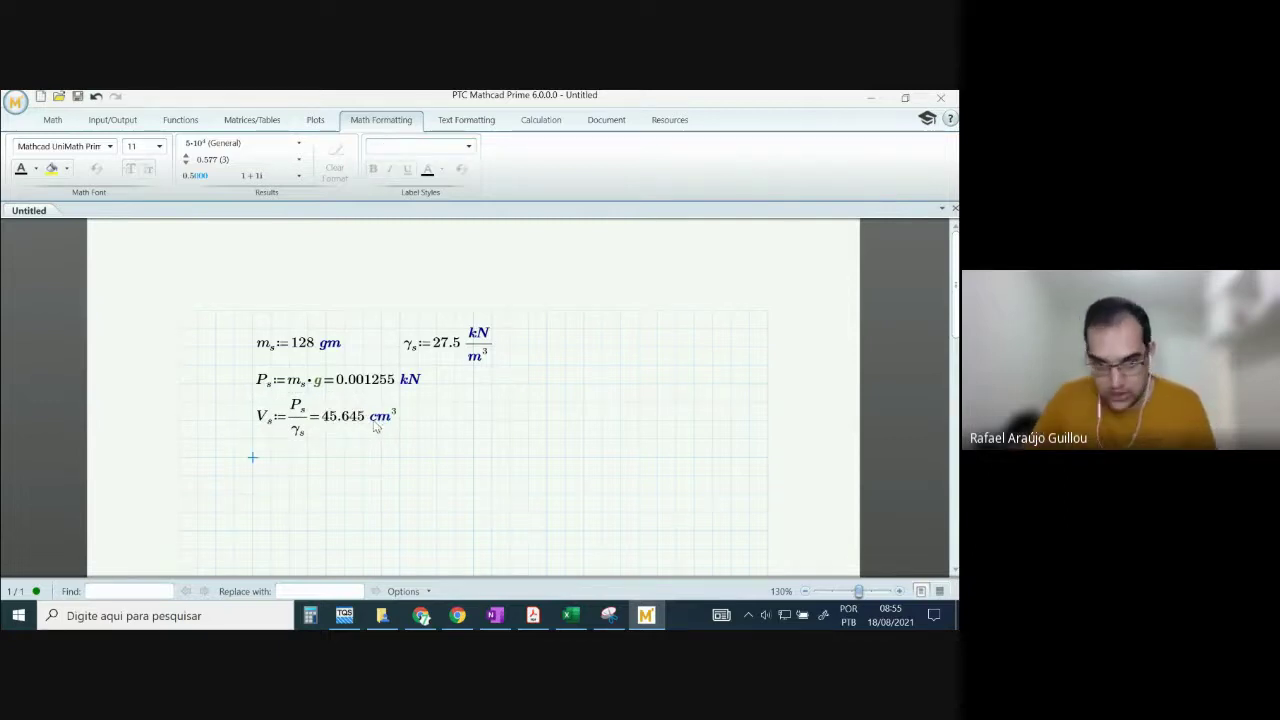
pyautogui.moveTo(380, 460); pyautogui.dragTo(325, 408)
# - Define H_s as V_s divided by A beside the V_s equation
pyautogui.click(455, 438)
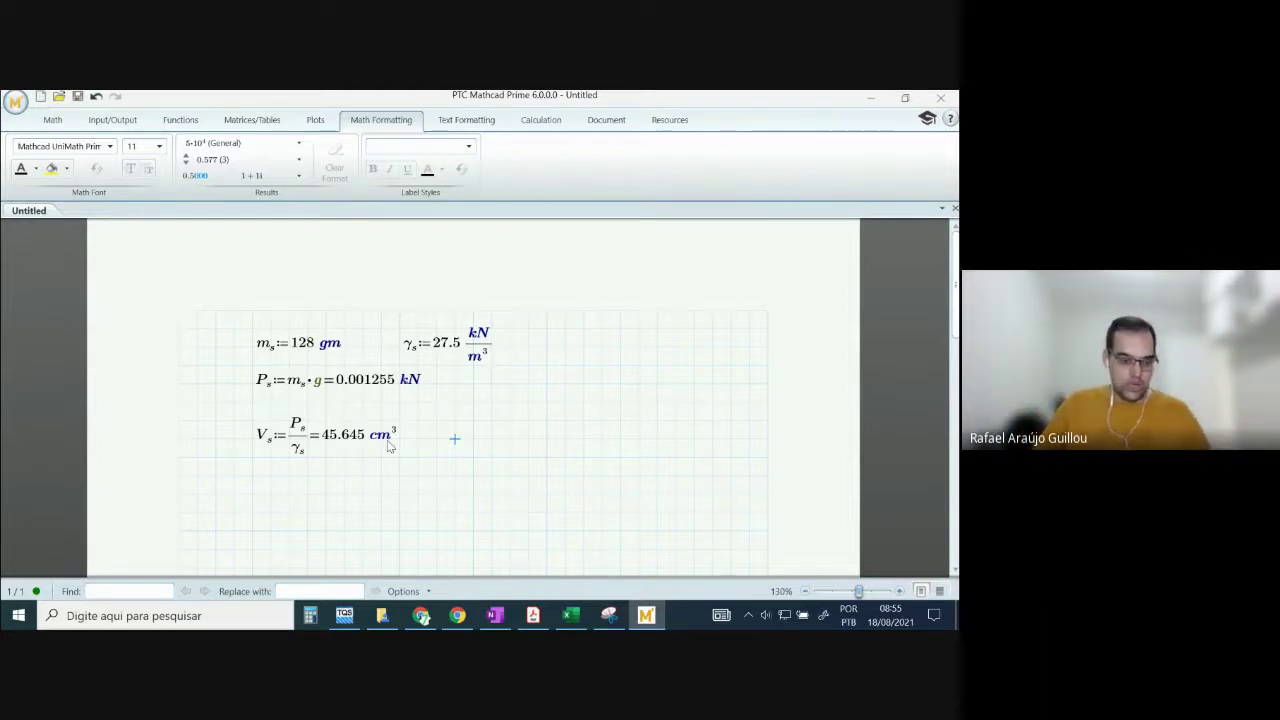
pyautogui.write('H')
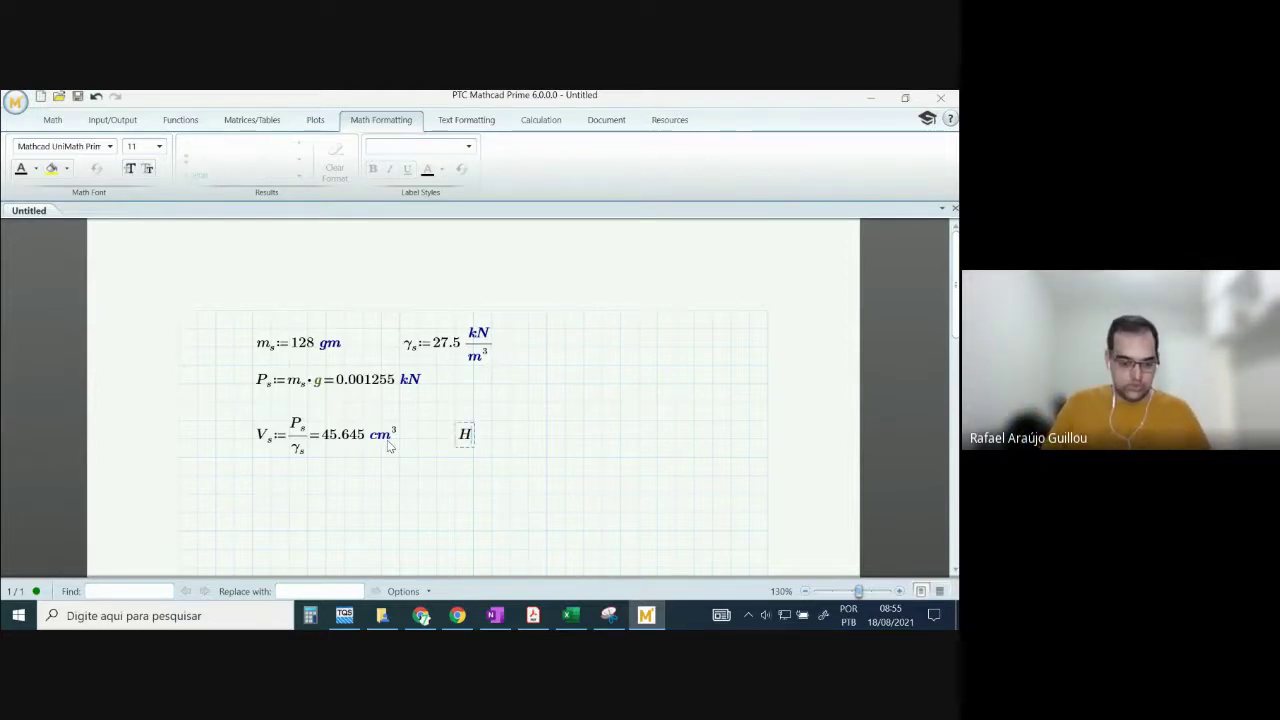
pyautogui.write('s:=')
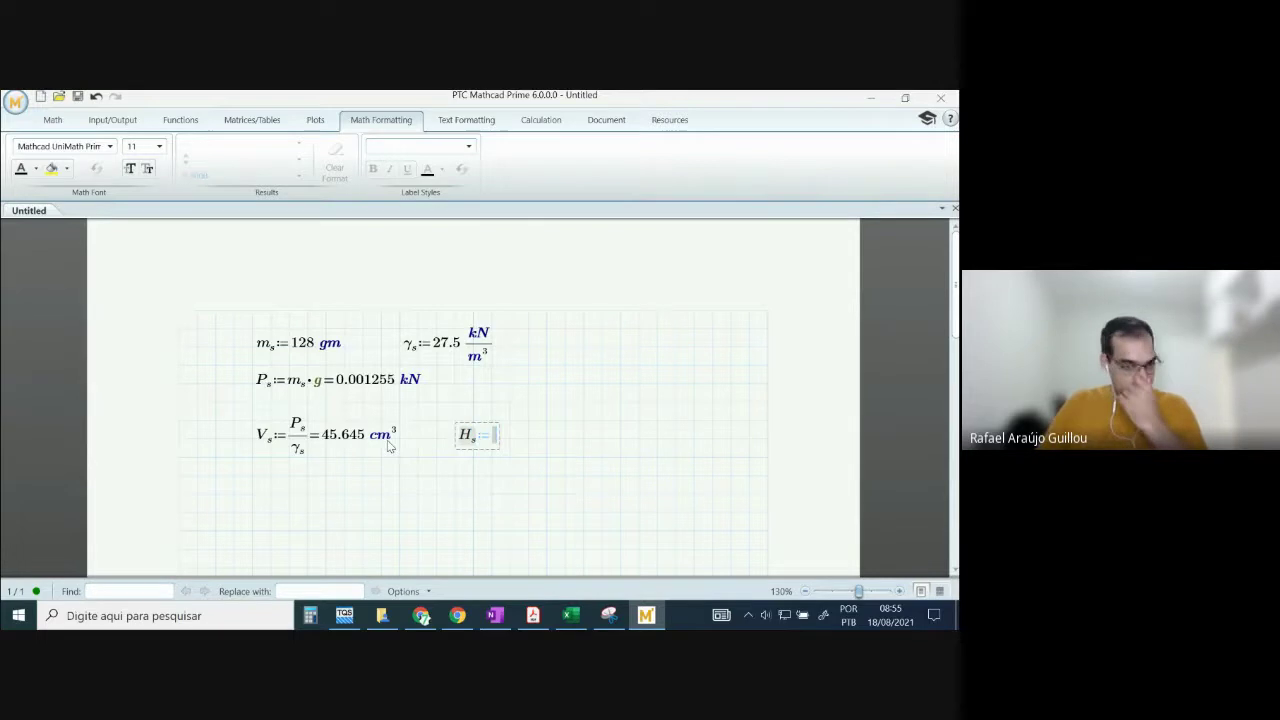
pyautogui.click(271, 445)
pyautogui.click(493, 434)
pyautogui.write('V.s')
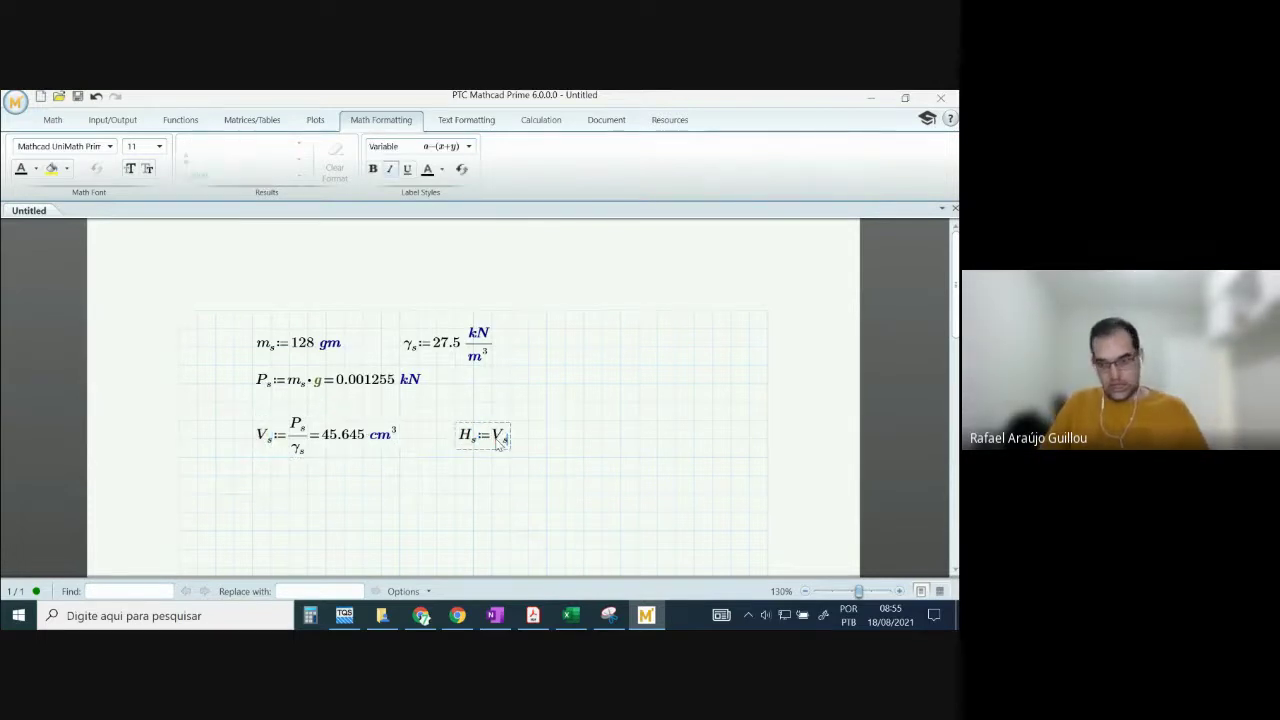
pyautogui.write('/A')
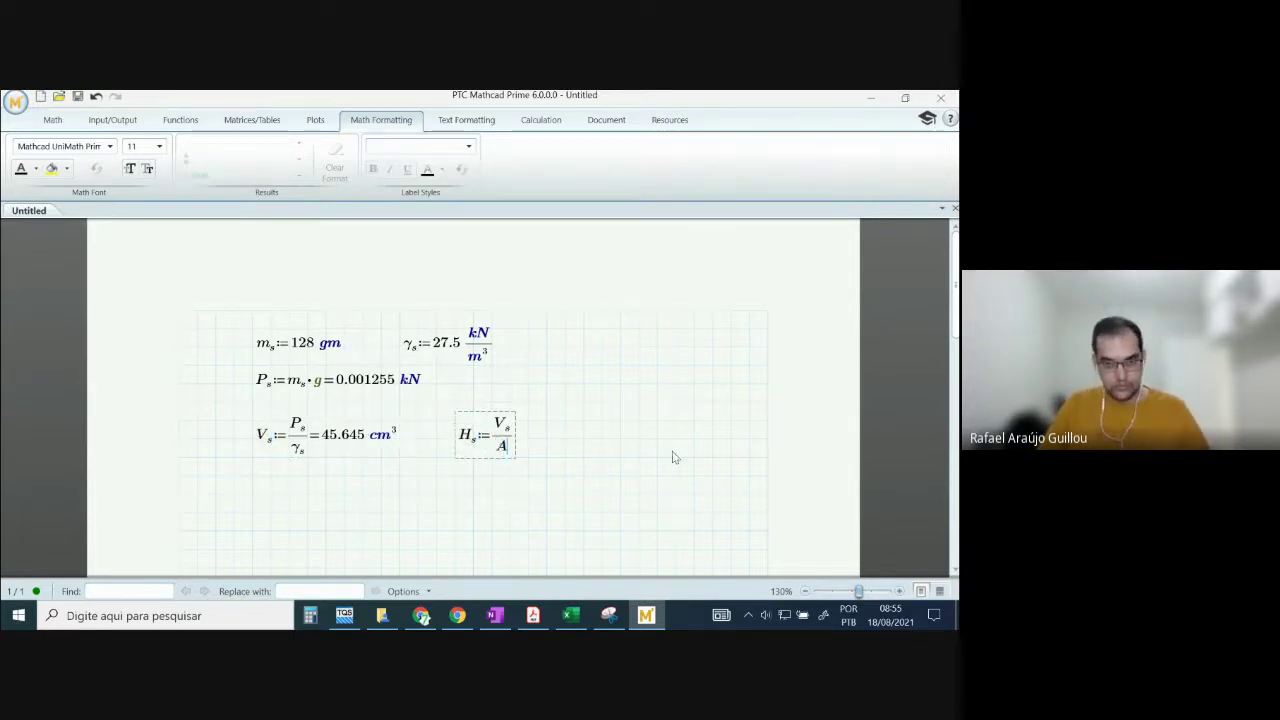
# - Look up the specimen area in the Excel example and define A as 30.68 cm^2 beside the γ_s definition in Mathcad
pyautogui.click(549, 348)
pyautogui.write('A')
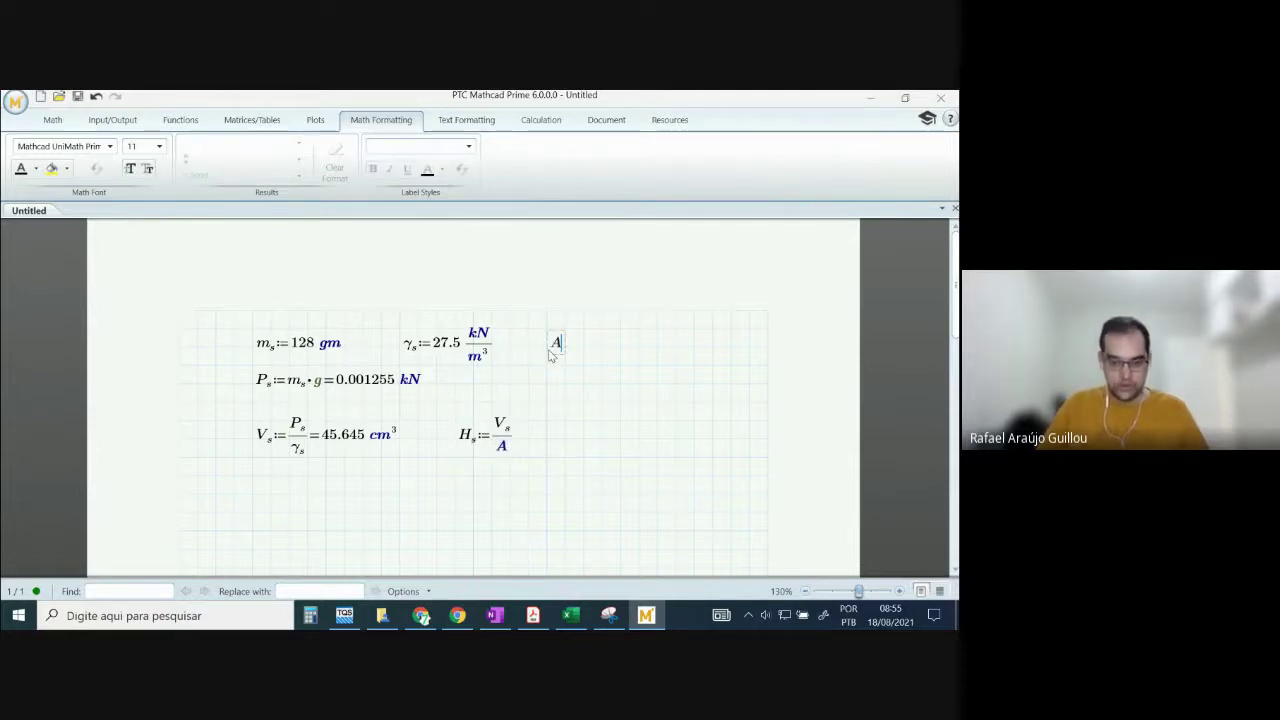
pyautogui.write(':=')
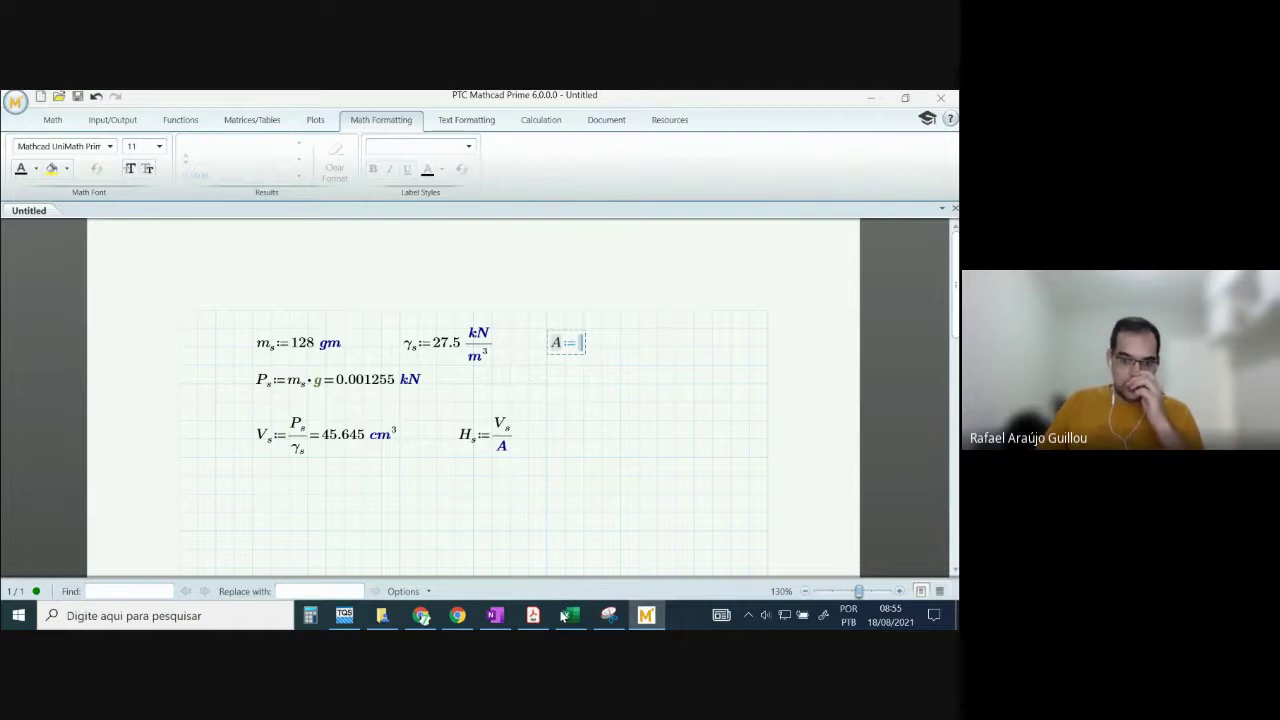
pyautogui.click(568, 615)
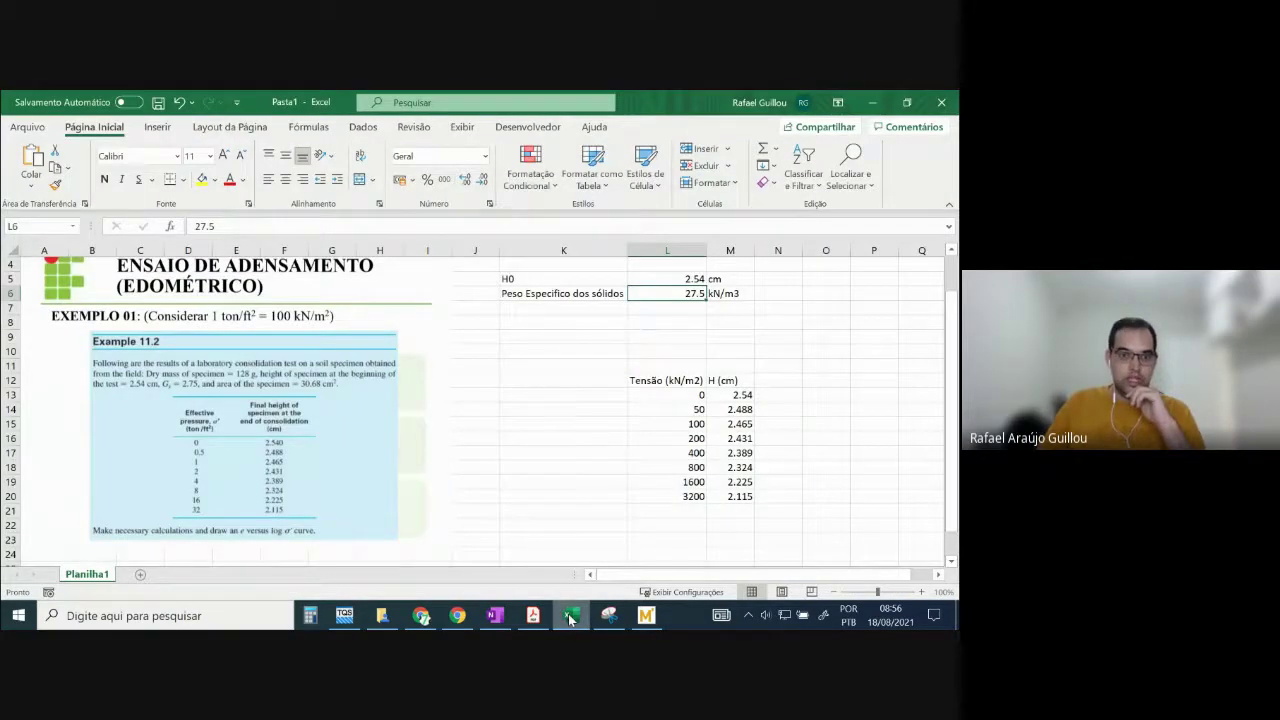
pyautogui.click(568, 615)
pyautogui.write('30')
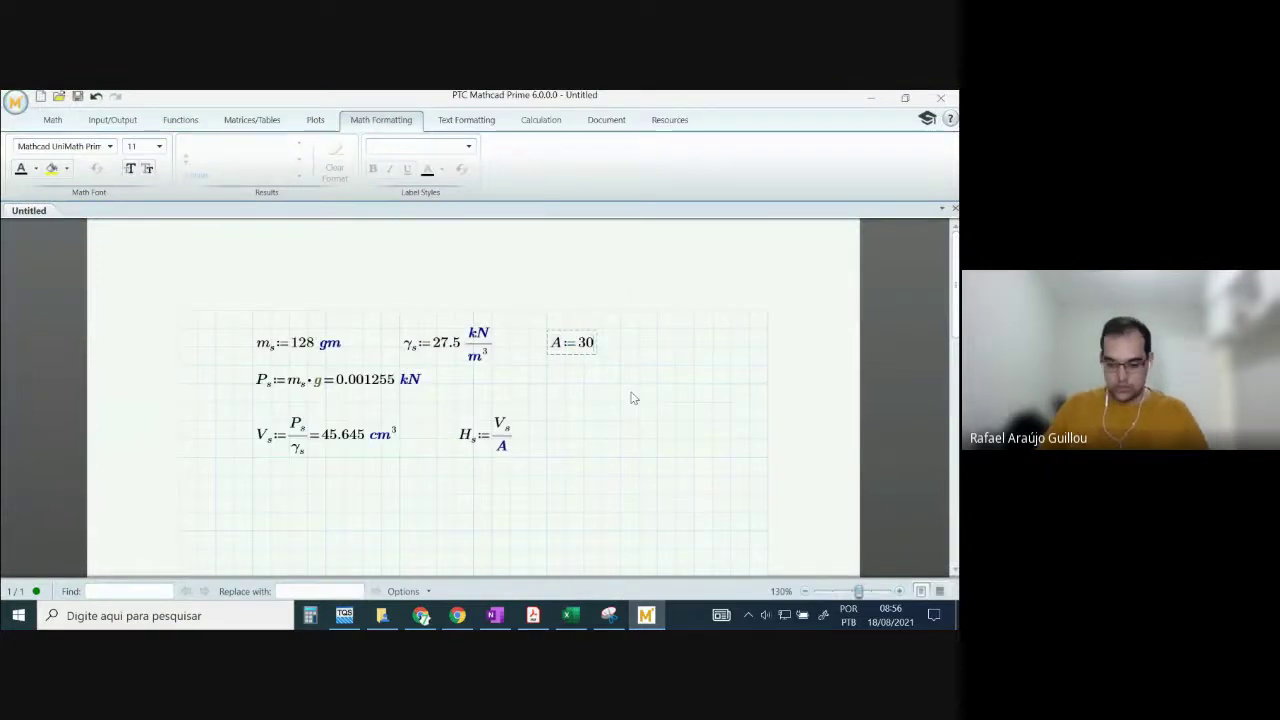
pyautogui.write('.68*cm^2')
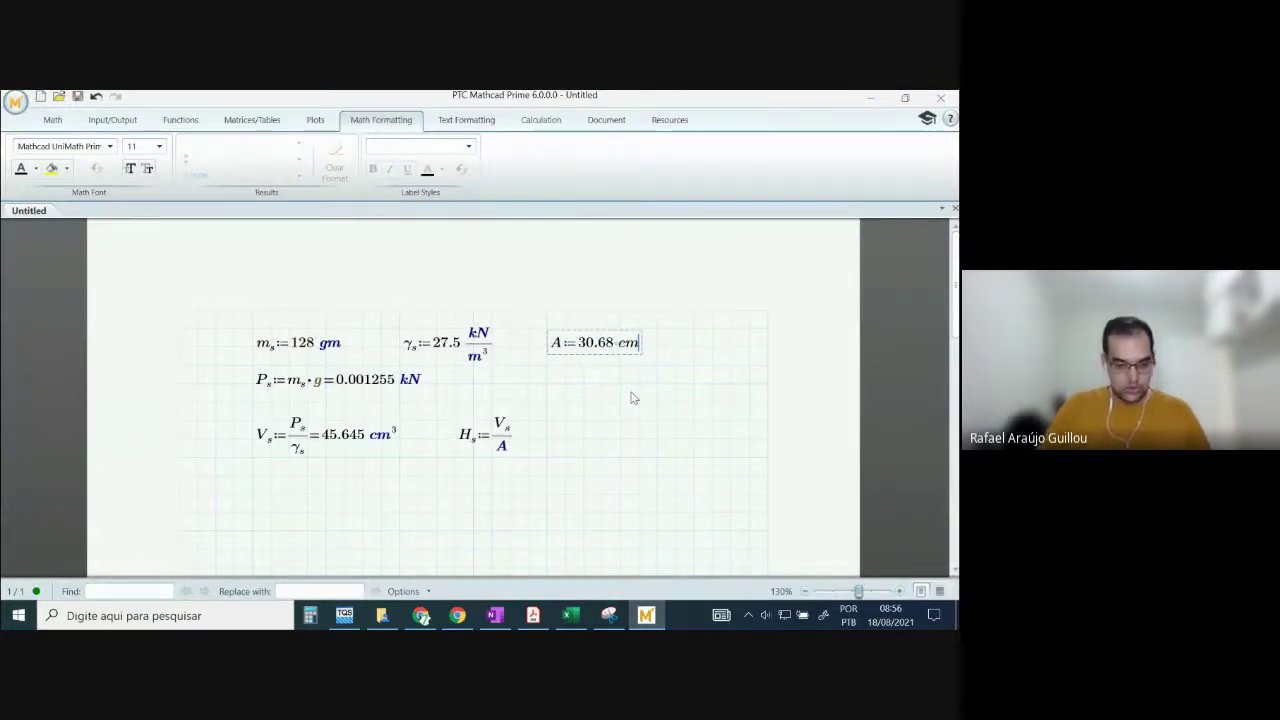
pyautogui.press('Return')
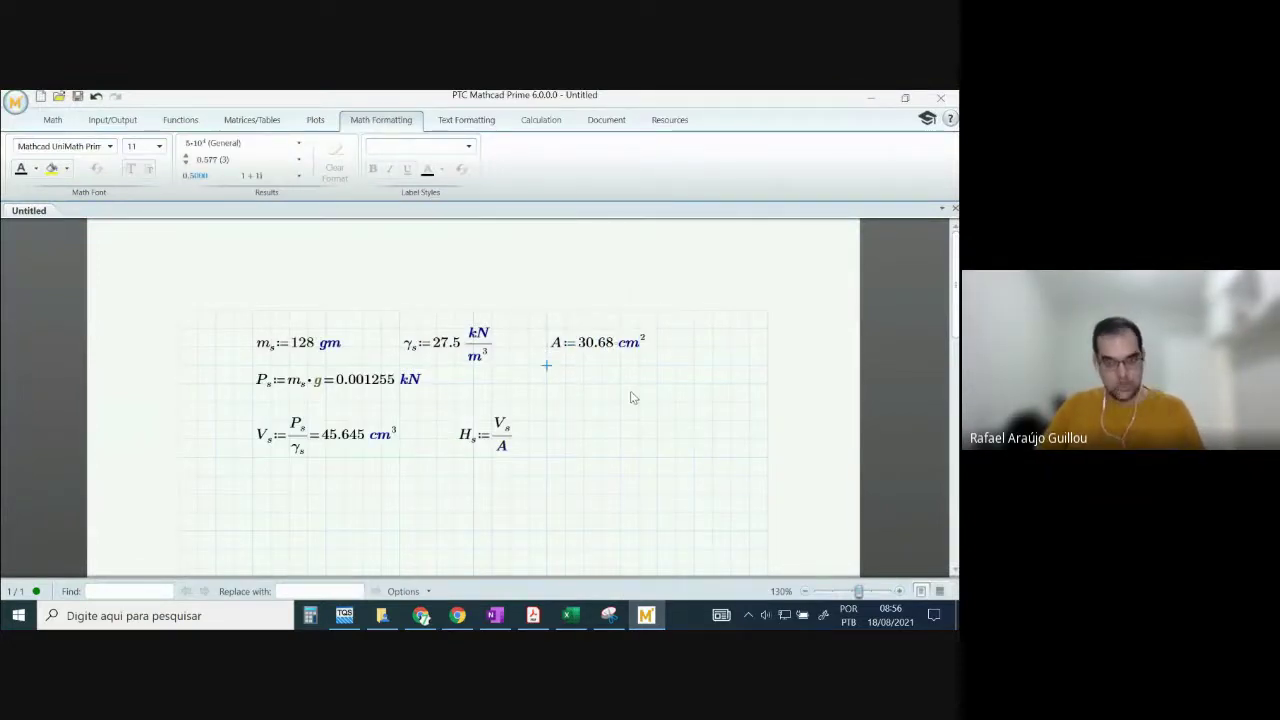
# - Evaluate the H_s equation and change the unit of its result to cm
pyautogui.click(514, 449)
pyautogui.write('=0.015 m')
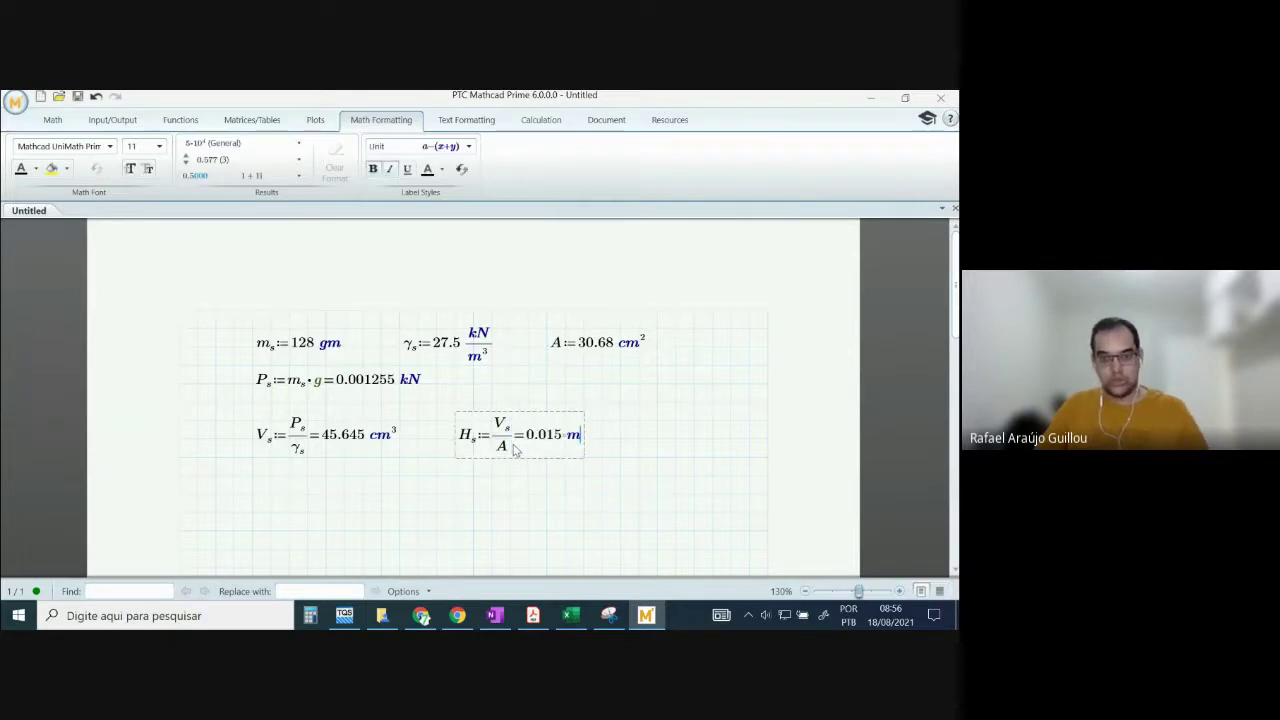
pyautogui.click(568, 444)
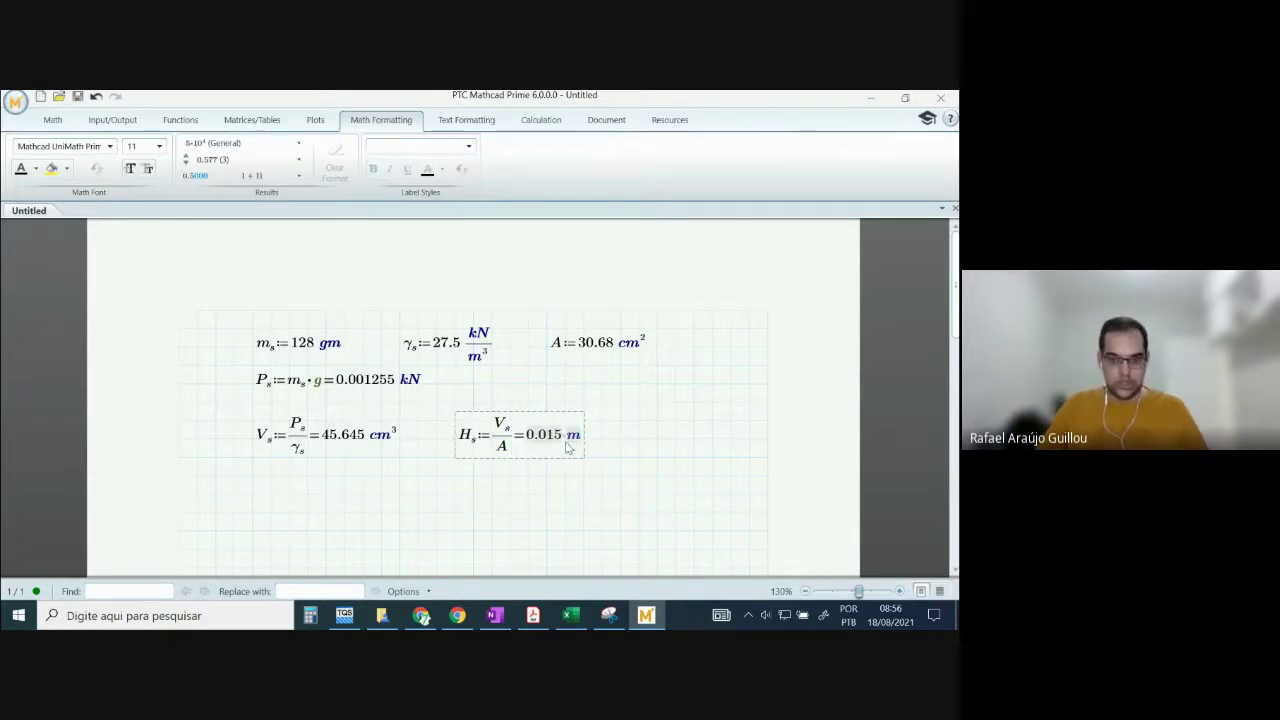
pyautogui.write('cm')
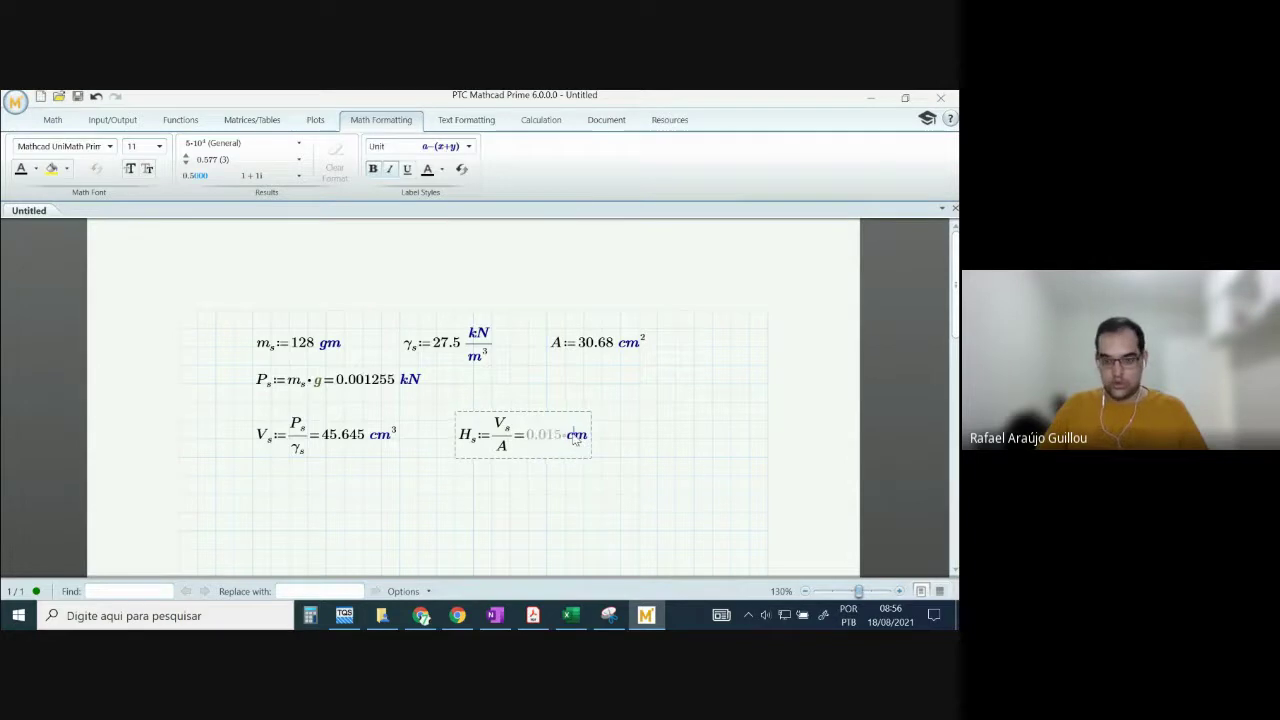
pyautogui.press('Return')
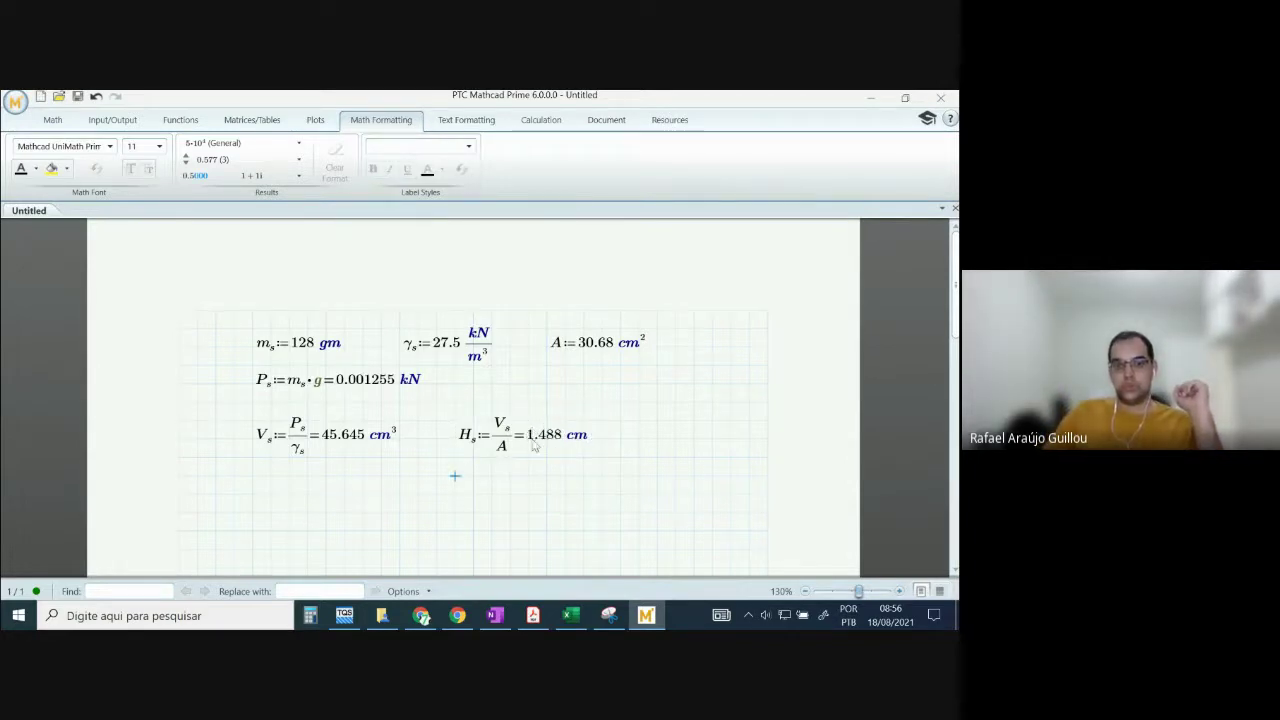
# - Switch to Excel, select the empty cell K7 below the solids' specific weight label, and return to the Mathcad worksheet
pyautogui.click(571, 615)
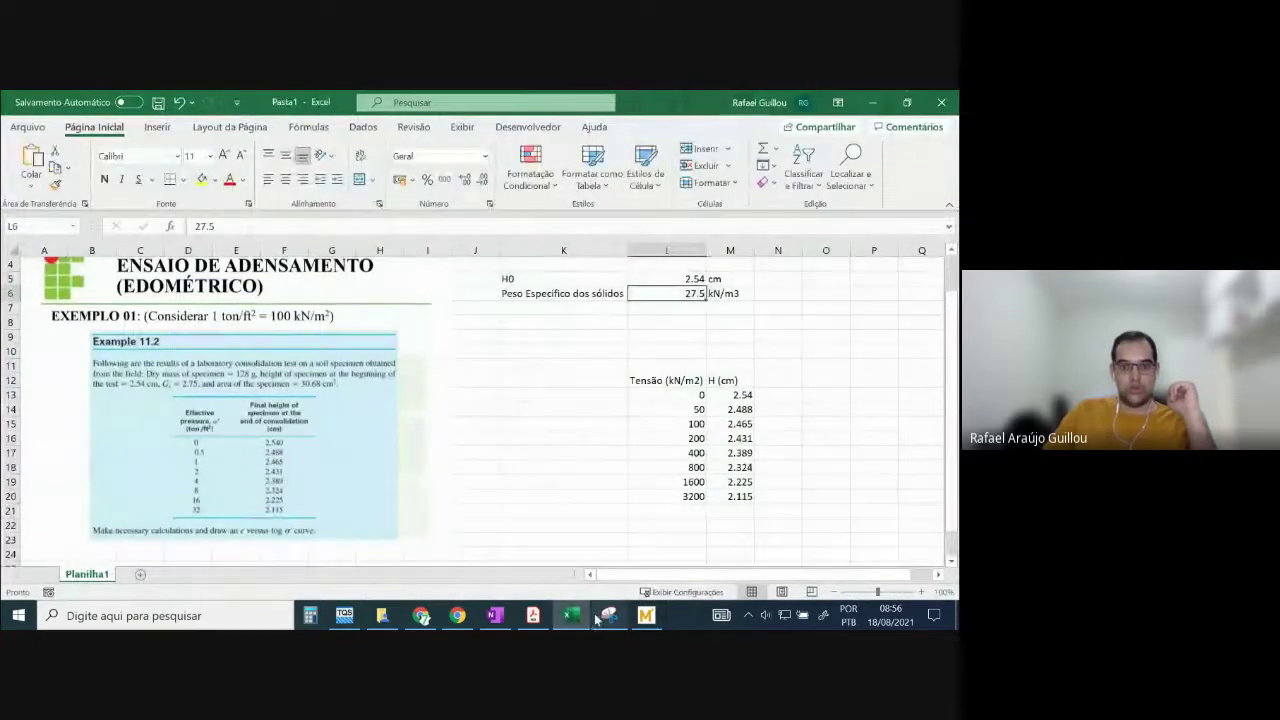
pyautogui.click(646, 615)
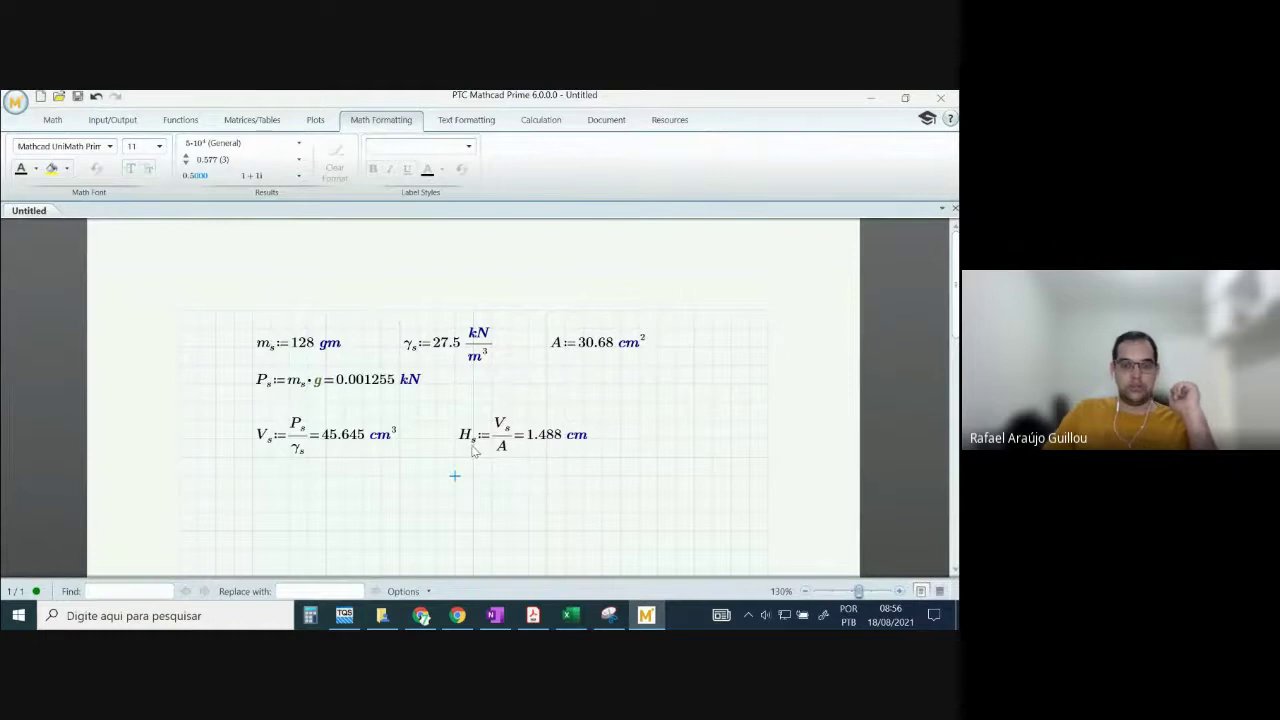
pyautogui.click(568, 614)
pyautogui.click(537, 310)
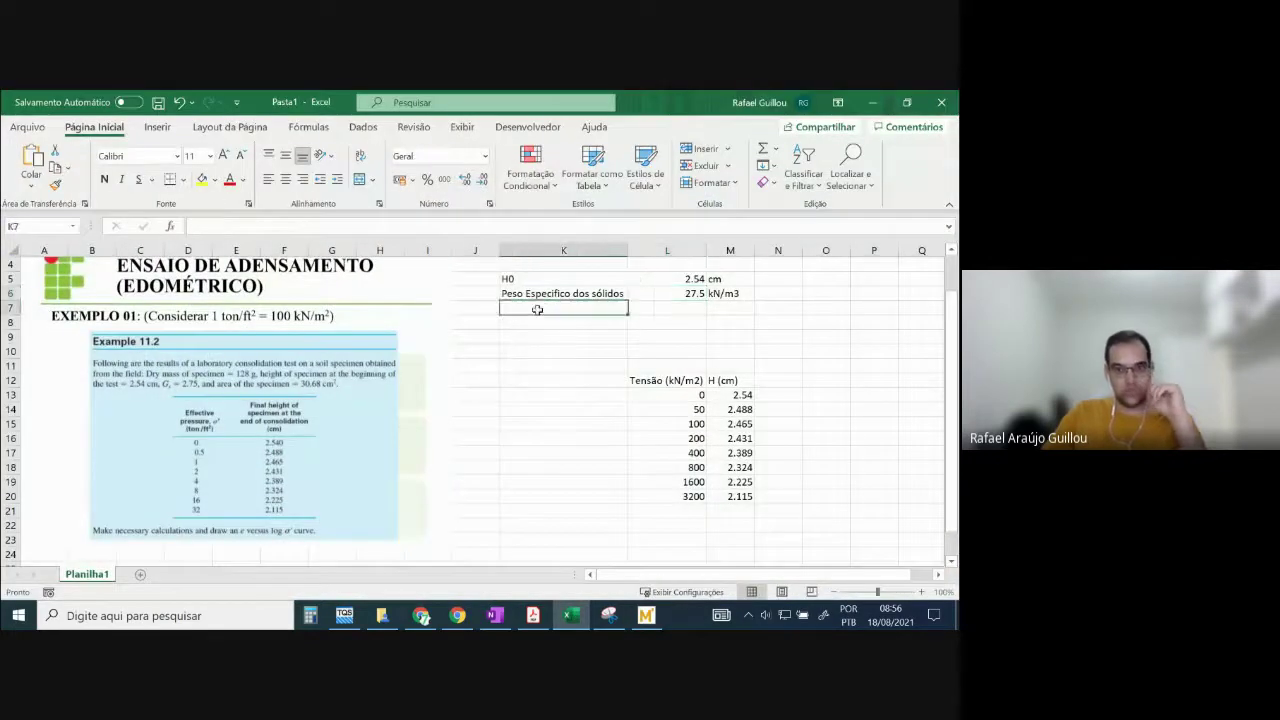
pyautogui.click(572, 618)
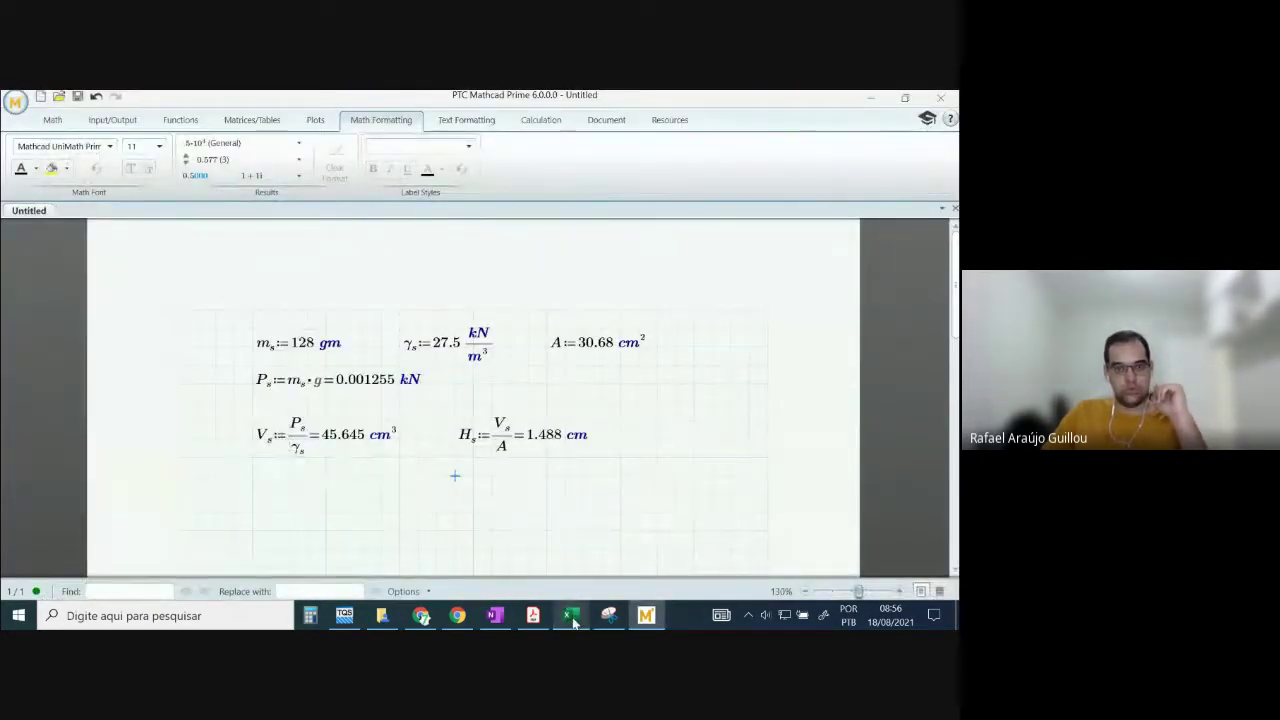
# - Replace g with the number 10 in the P_s equation
pyautogui.click(322, 390)
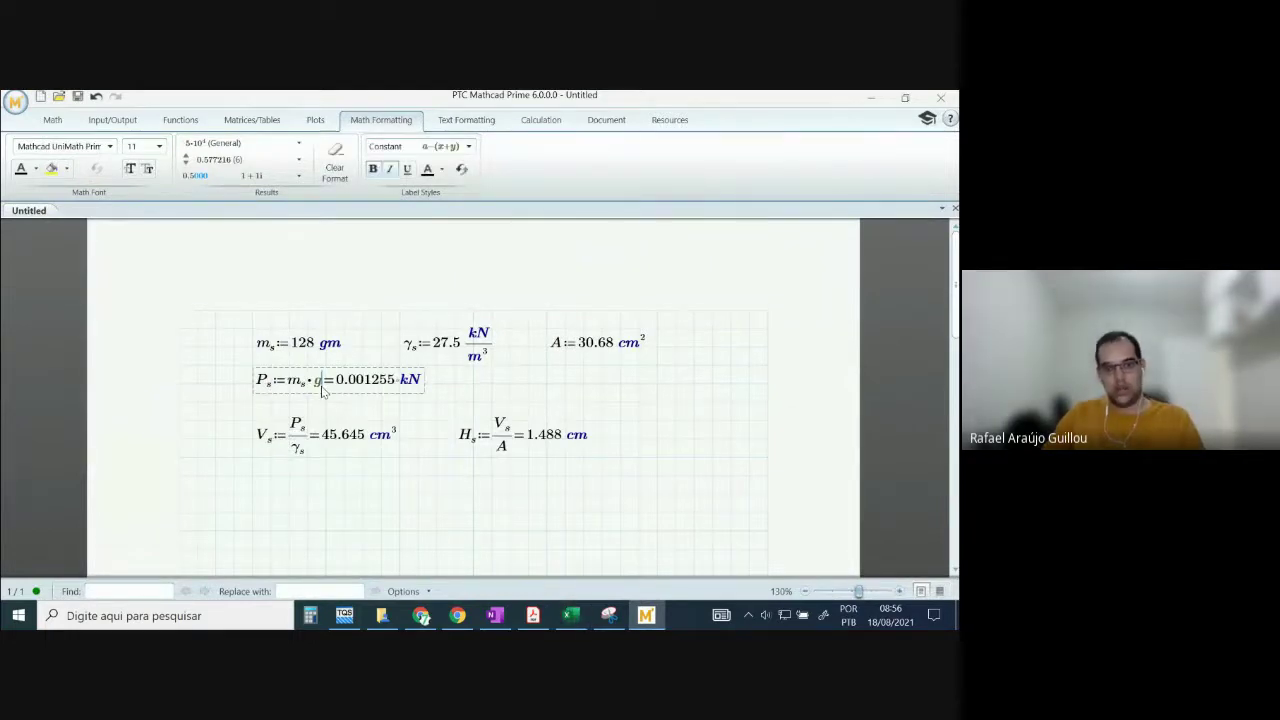
pyautogui.press('BackSpace')
pyautogui.write('10')
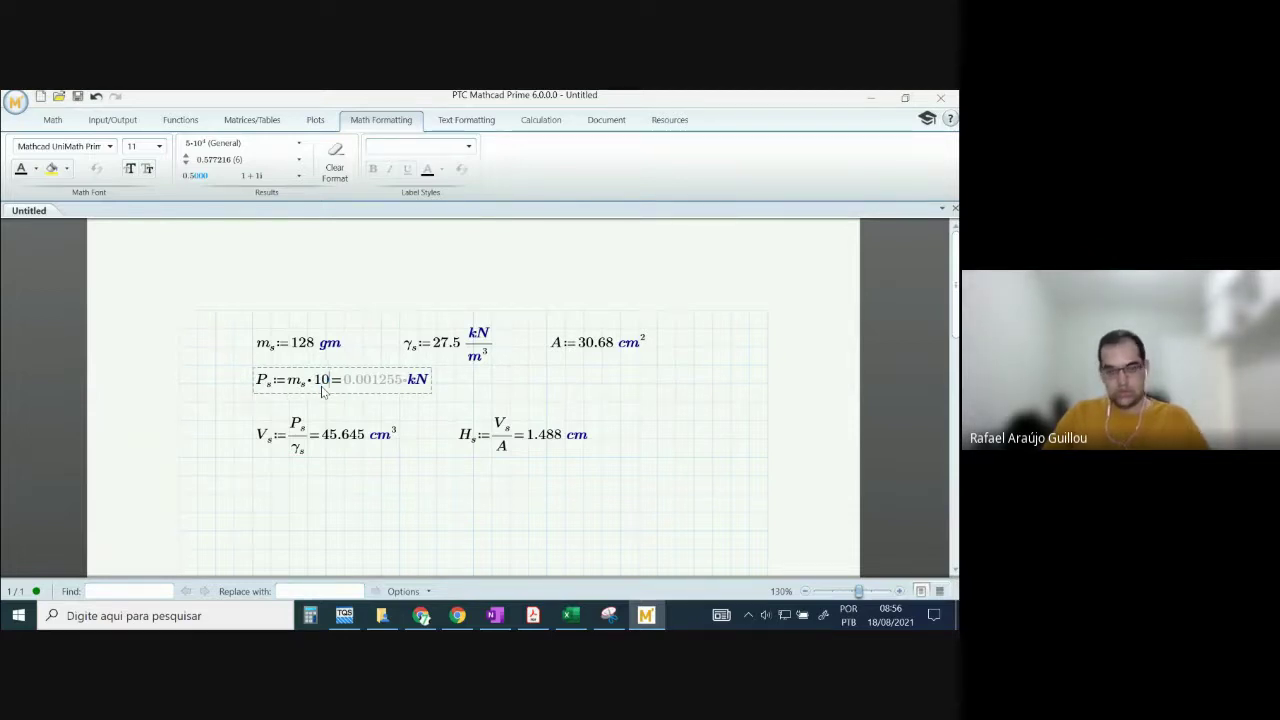
# - Evaluate the built-in constant g in the empty area below the V_s equation to check its value and unit
pyautogui.click(271, 496)
pyautogui.write('g=9.807 m/s^2')
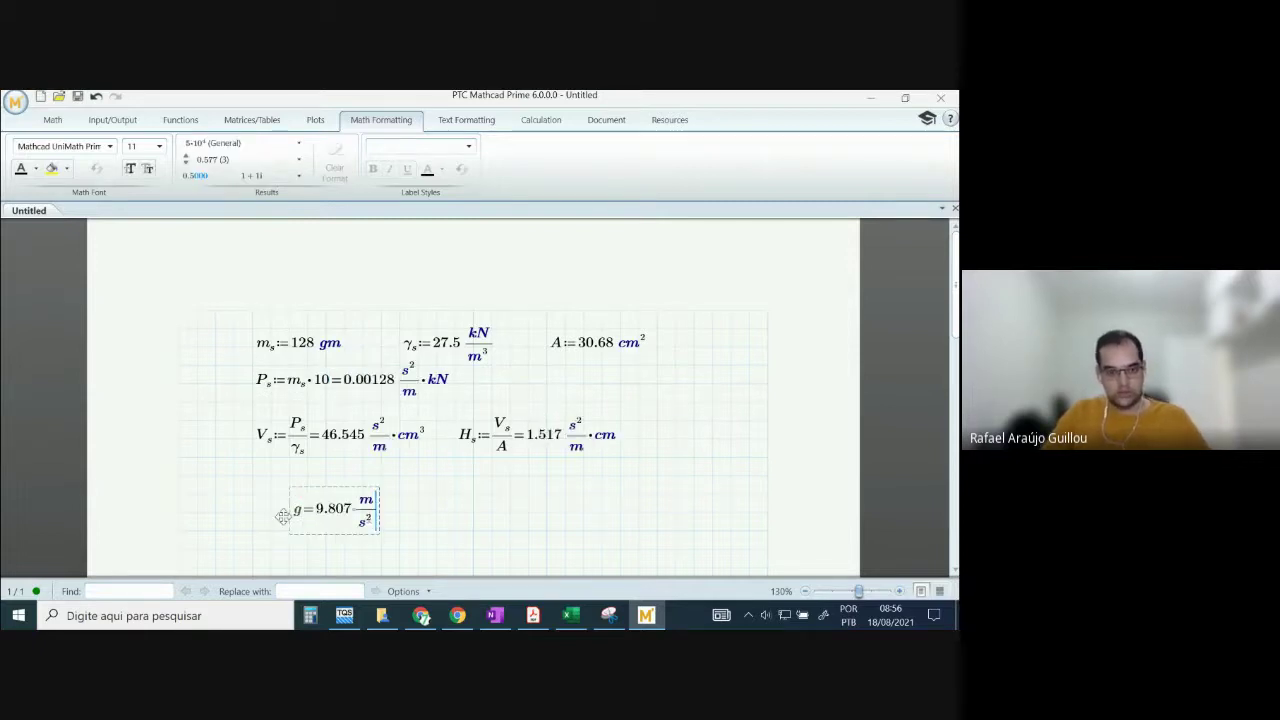
pyautogui.doubleClick(332, 512)
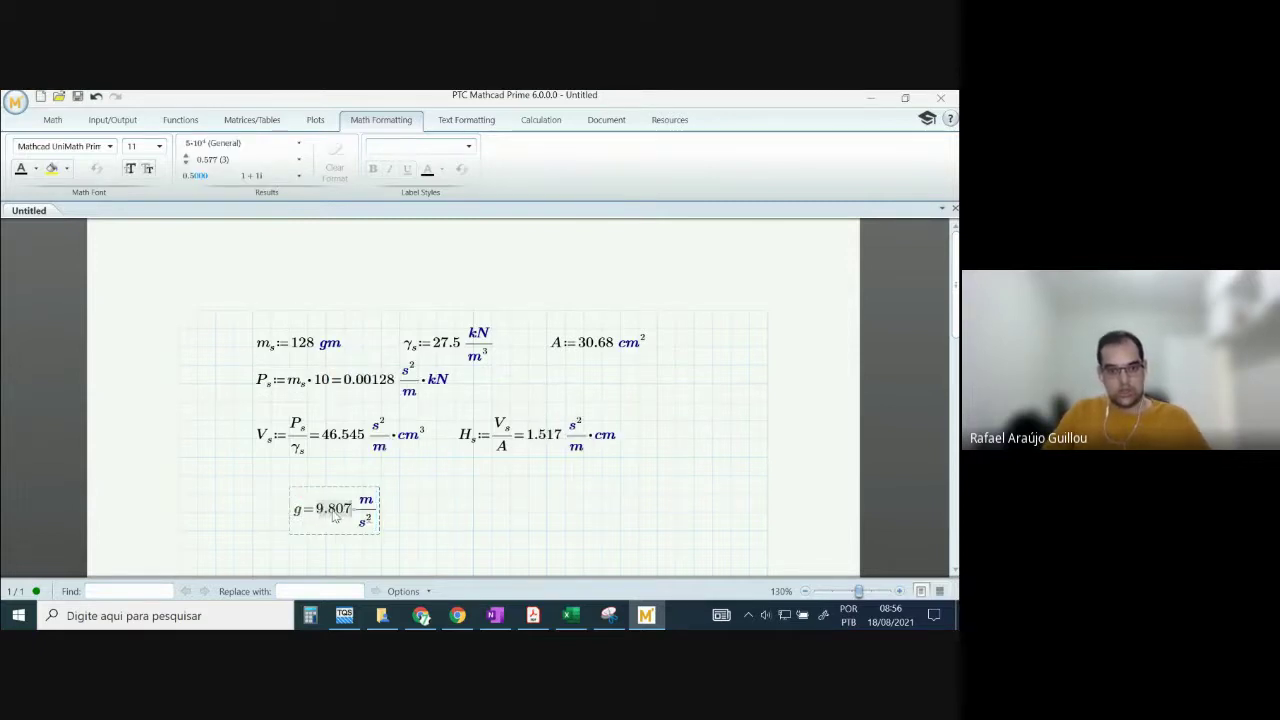
# - Add the unit m/s^2 to the factor 10 in the P_s equation and delete the separate g evaluation
pyautogui.click(329, 384)
pyautogui.write('m')
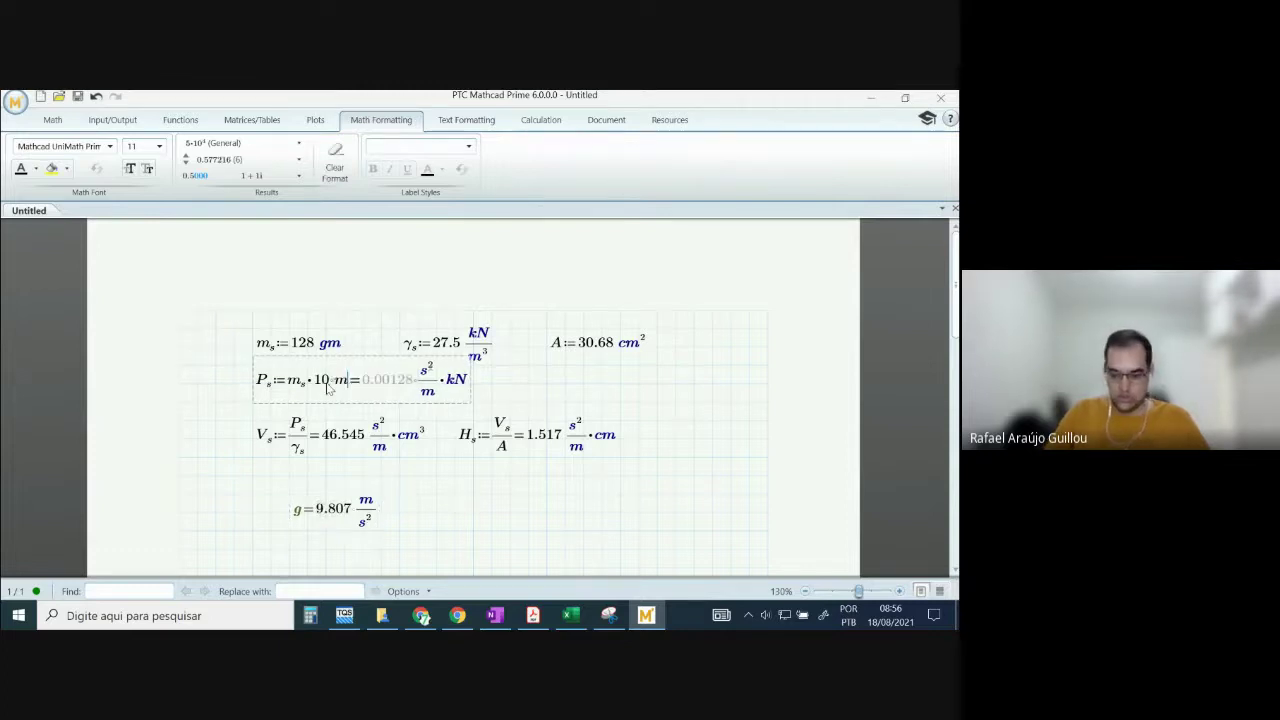
pyautogui.write('/s^2')
pyautogui.press('Down')
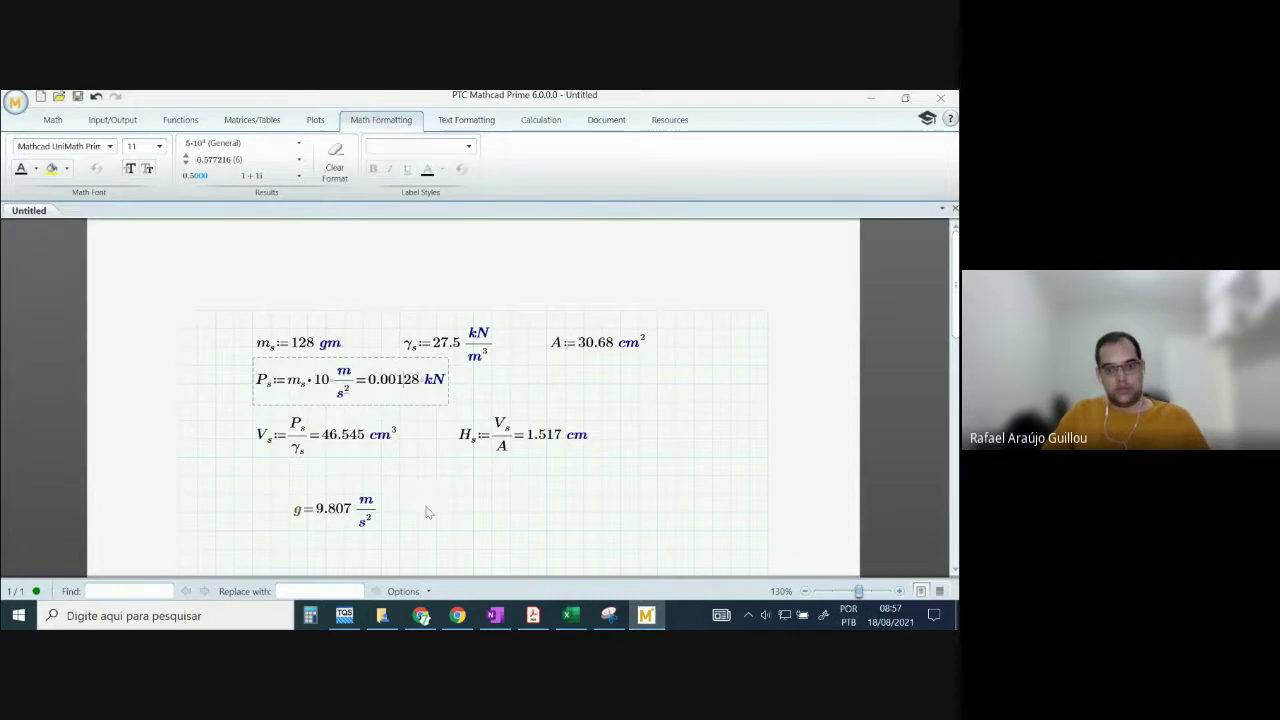
pyautogui.moveTo(426, 514); pyautogui.dragTo(359, 507)
pyautogui.press('Delete')
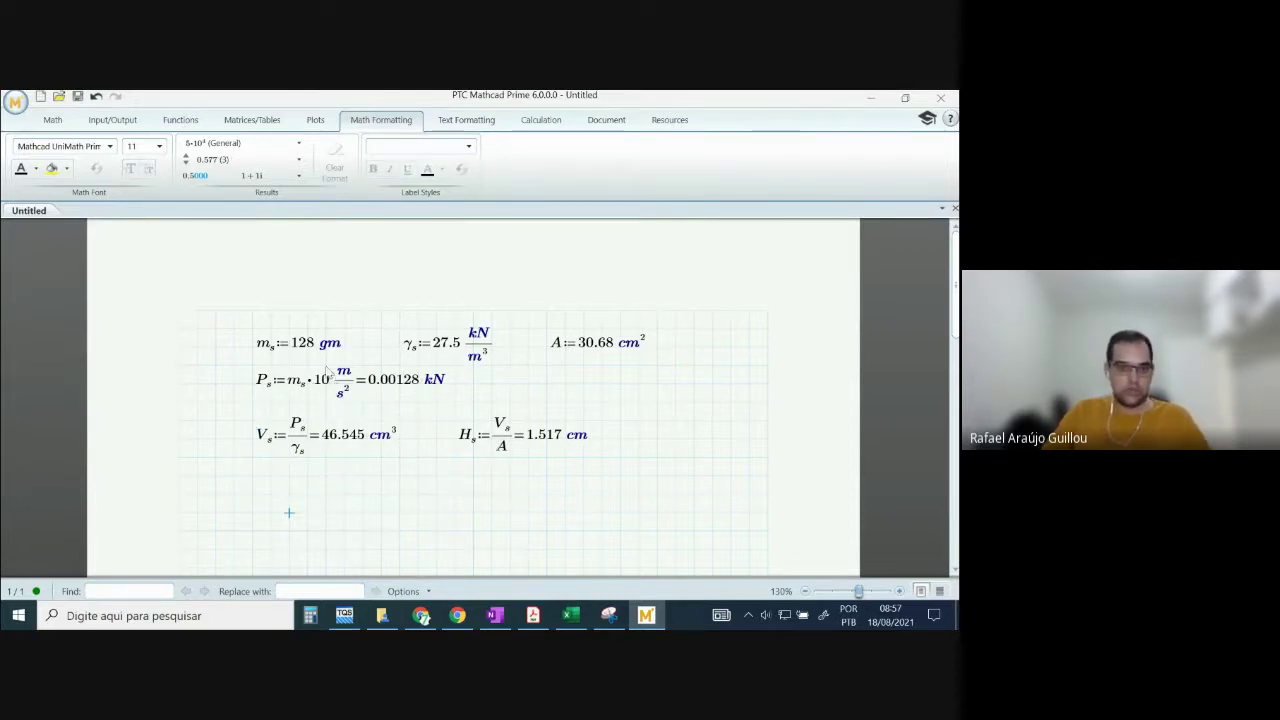
pyautogui.click(330, 380)
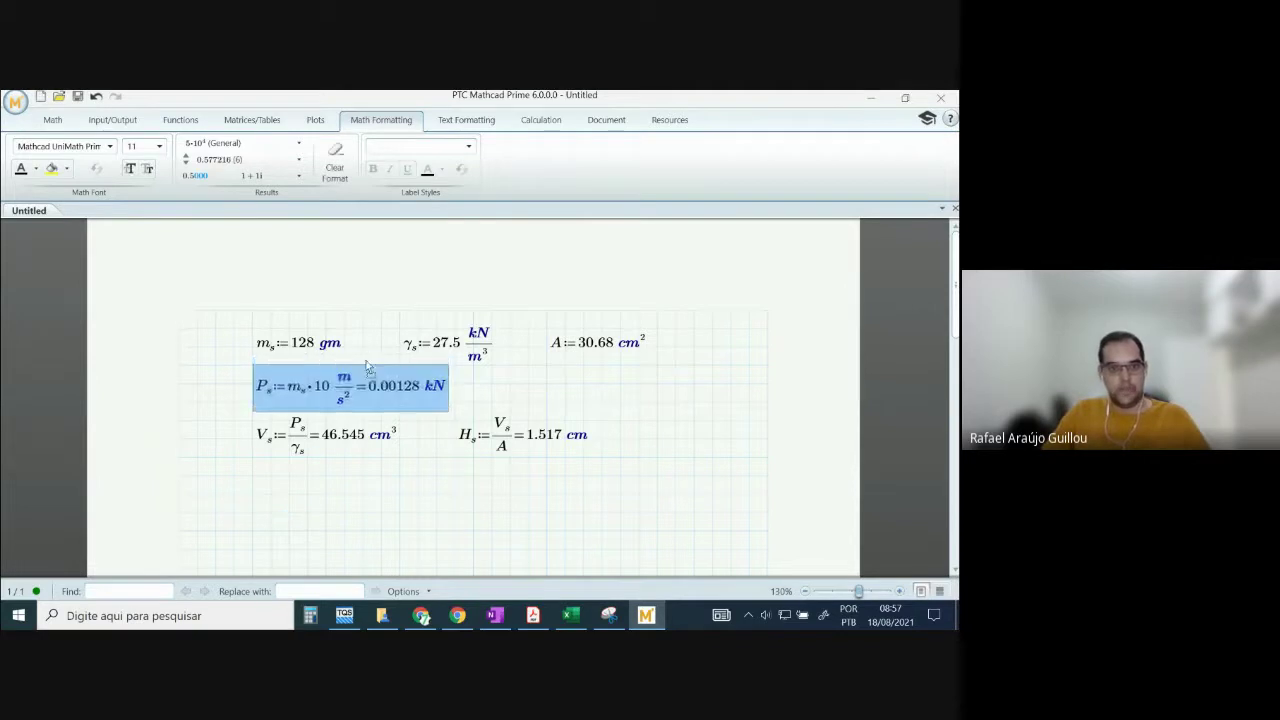
# - Switch to Excel and enter the solids' mass in row 7 with label ms, value 128 and unit g
pyautogui.click(571, 615)
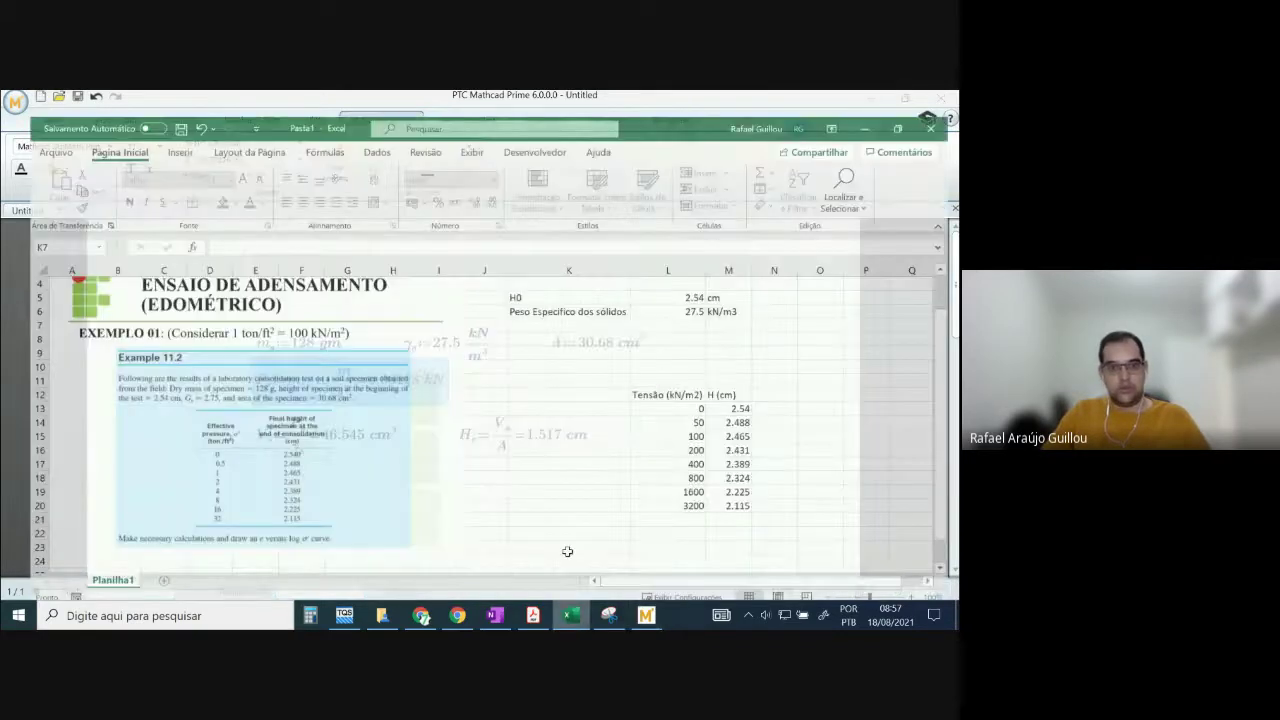
pyautogui.write('m')
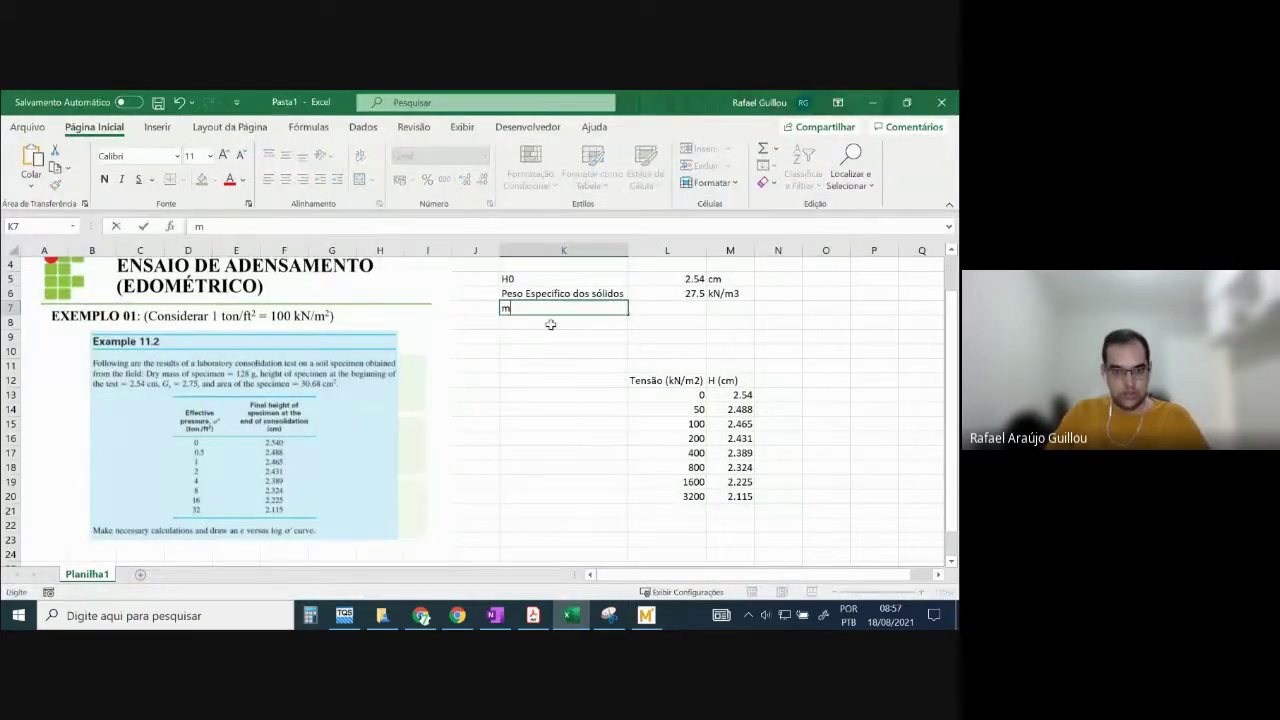
pyautogui.write('s')
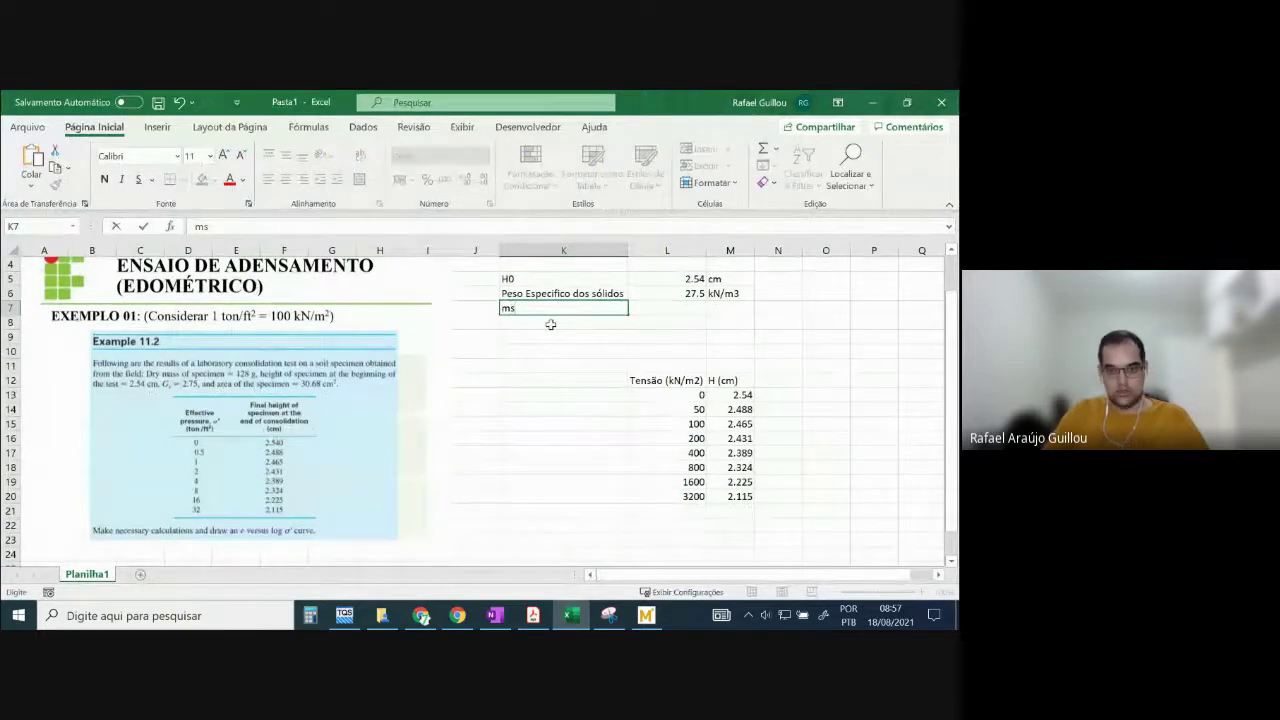
pyautogui.click(646, 307)
pyautogui.write('128')
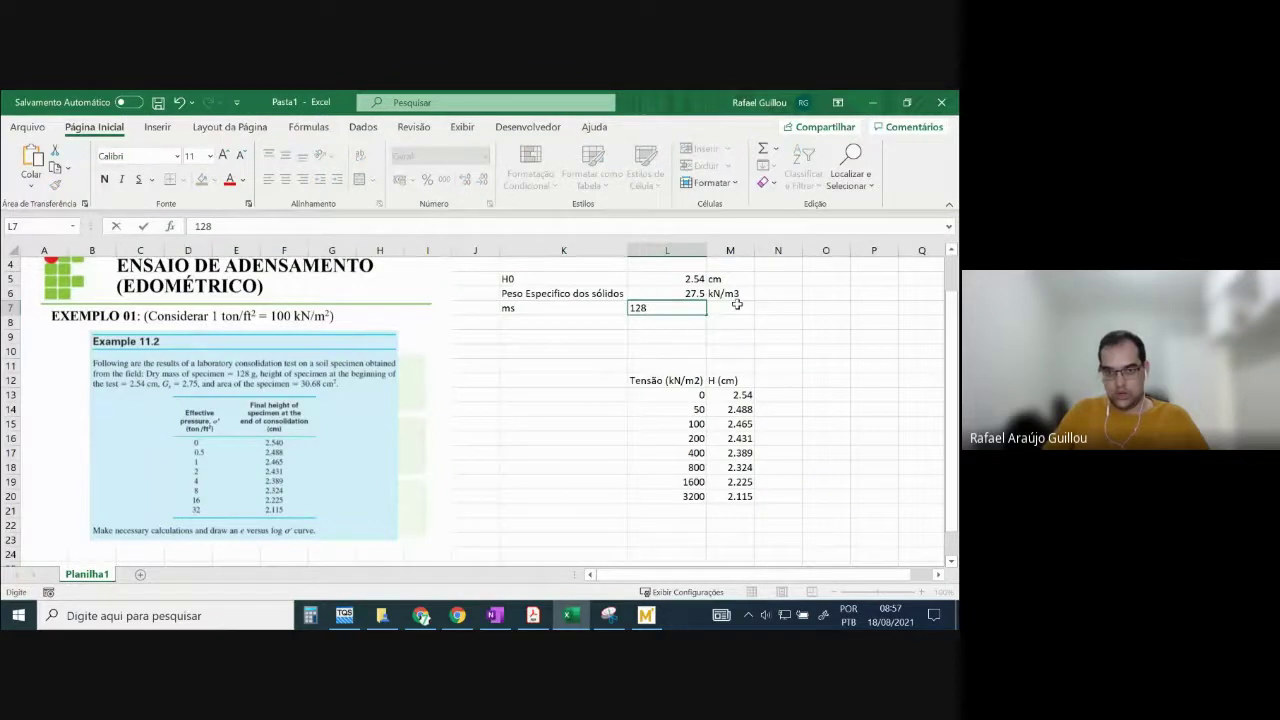
pyautogui.click(736, 304)
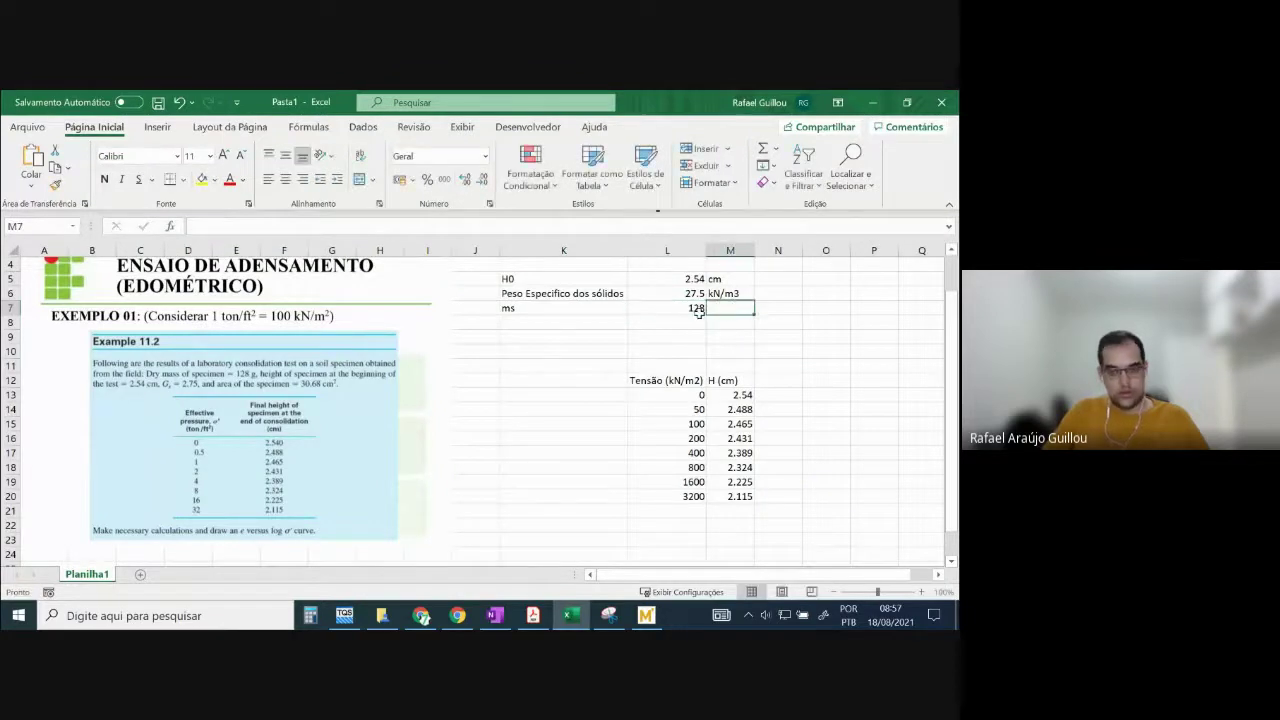
# - Enter the specimen area in row 8 with label A, value 30.68 and unit cm2
pyautogui.click(578, 618)
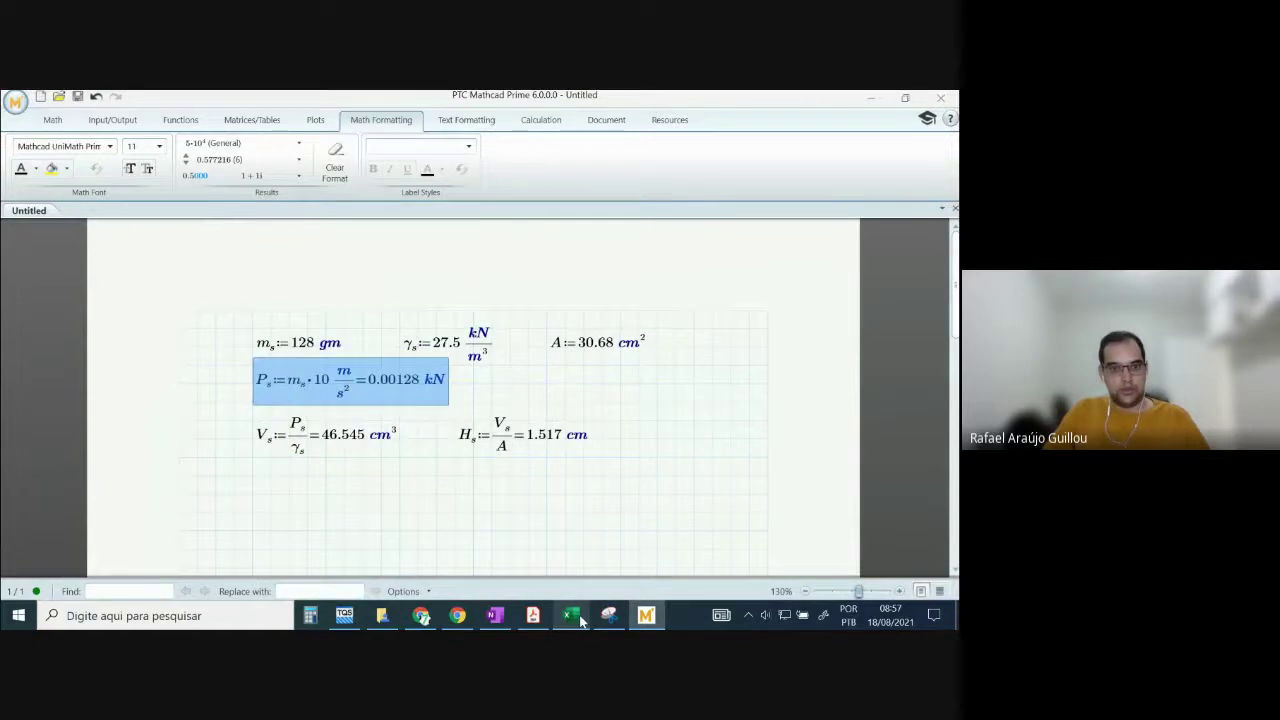
pyautogui.click(578, 618)
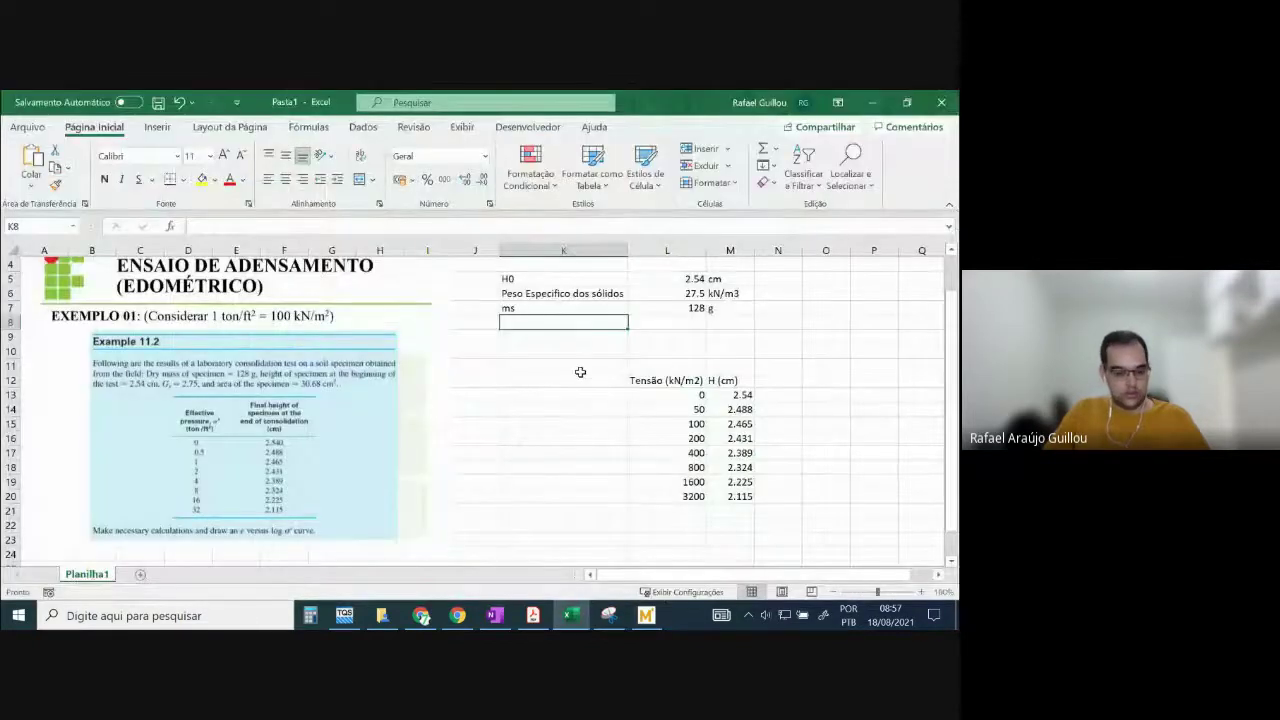
pyautogui.write('A')
pyautogui.click(655, 322)
pyautogui.write('30')
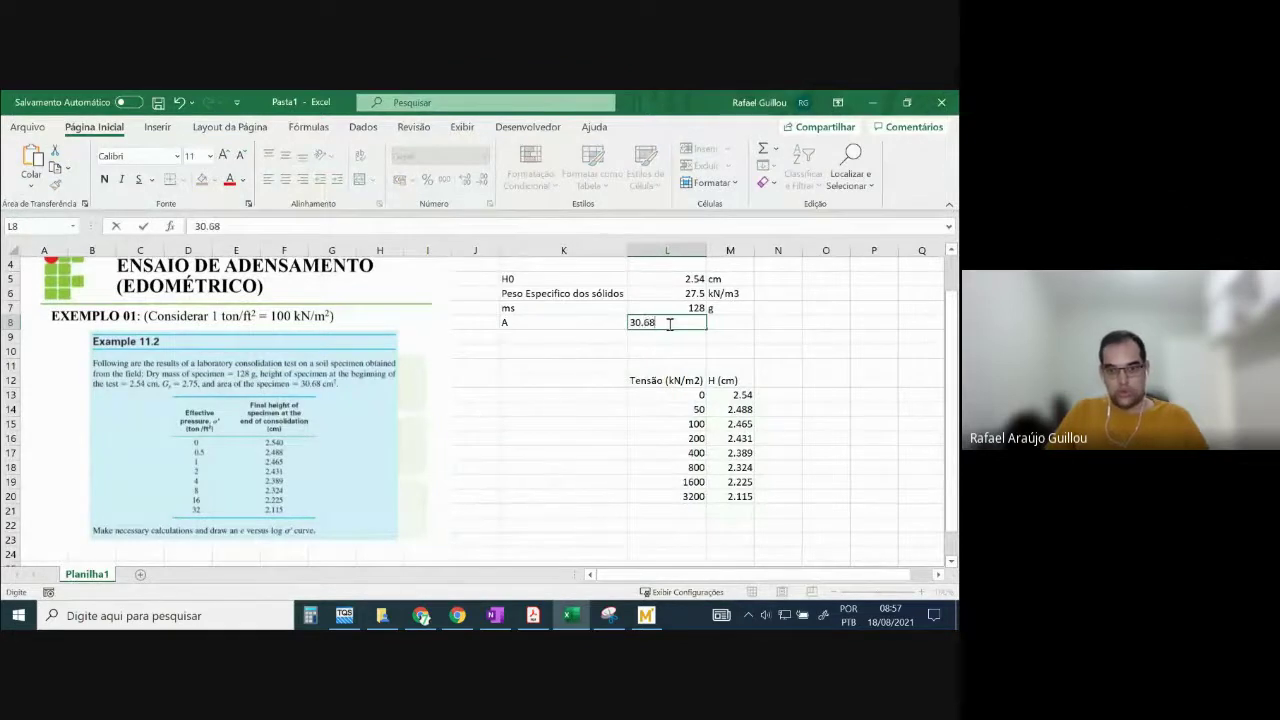
pyautogui.write('.68')
pyautogui.click(738, 321)
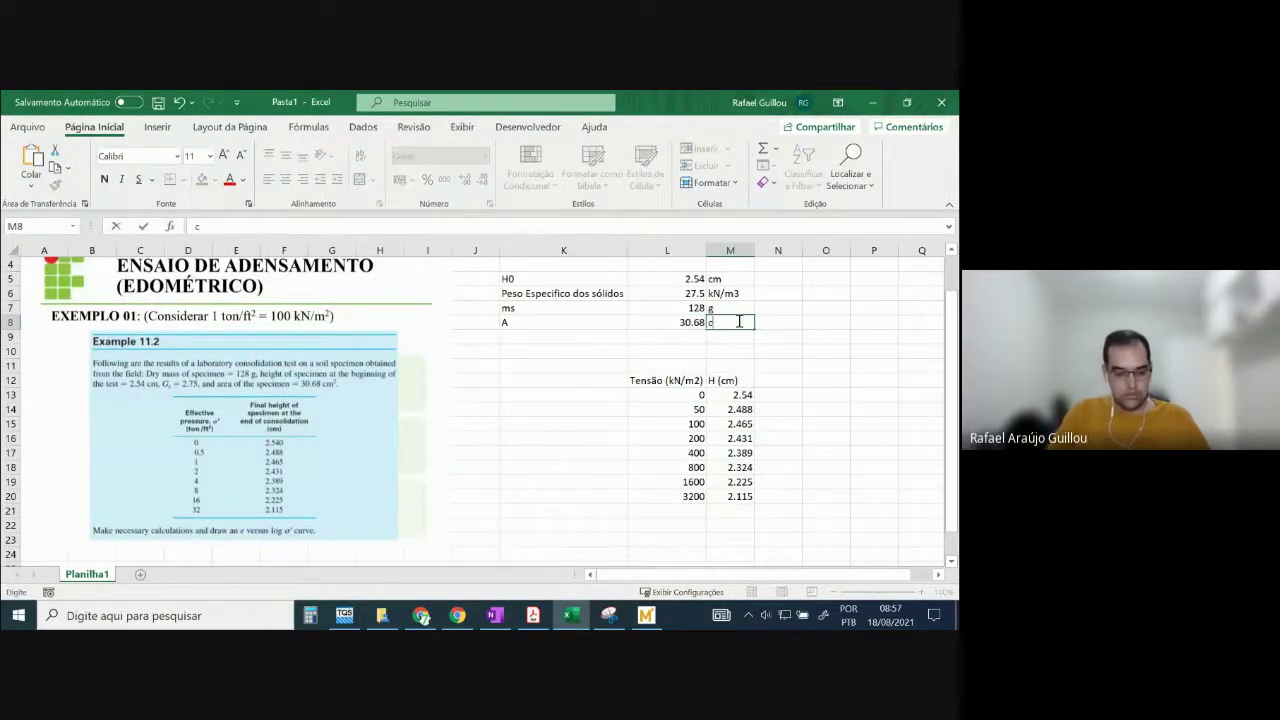
pyautogui.write('cm2')
pyautogui.click(760, 334)
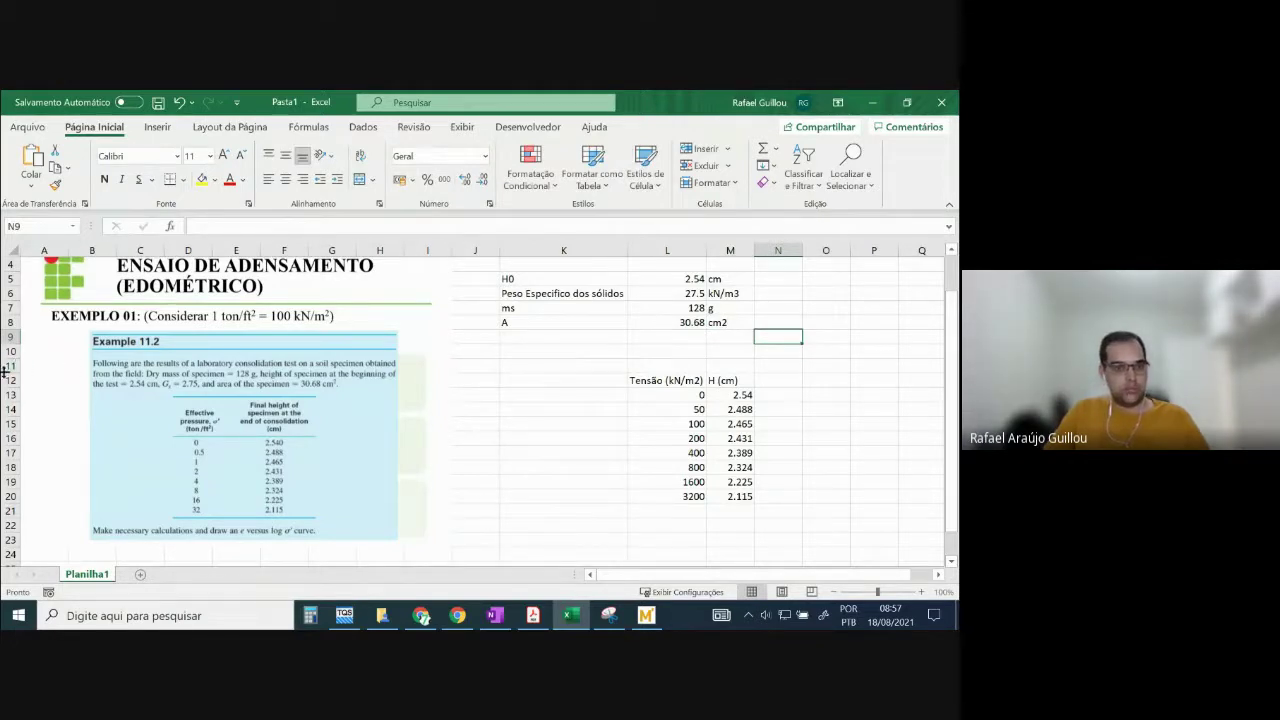
# - Insert three blank rows at rows 10 to 12, above the Tensão and H table
pyautogui.moveTo(8, 380); pyautogui.dragTo(8, 350)
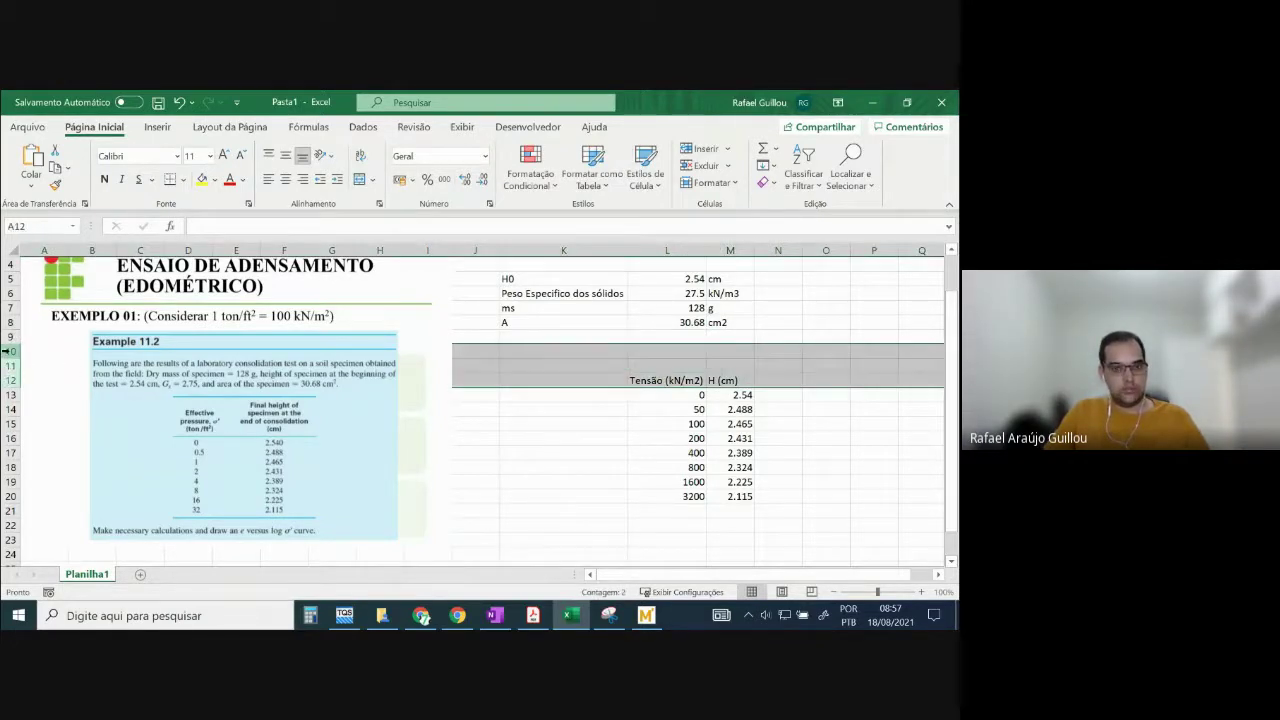
pyautogui.rightClick(12, 356)
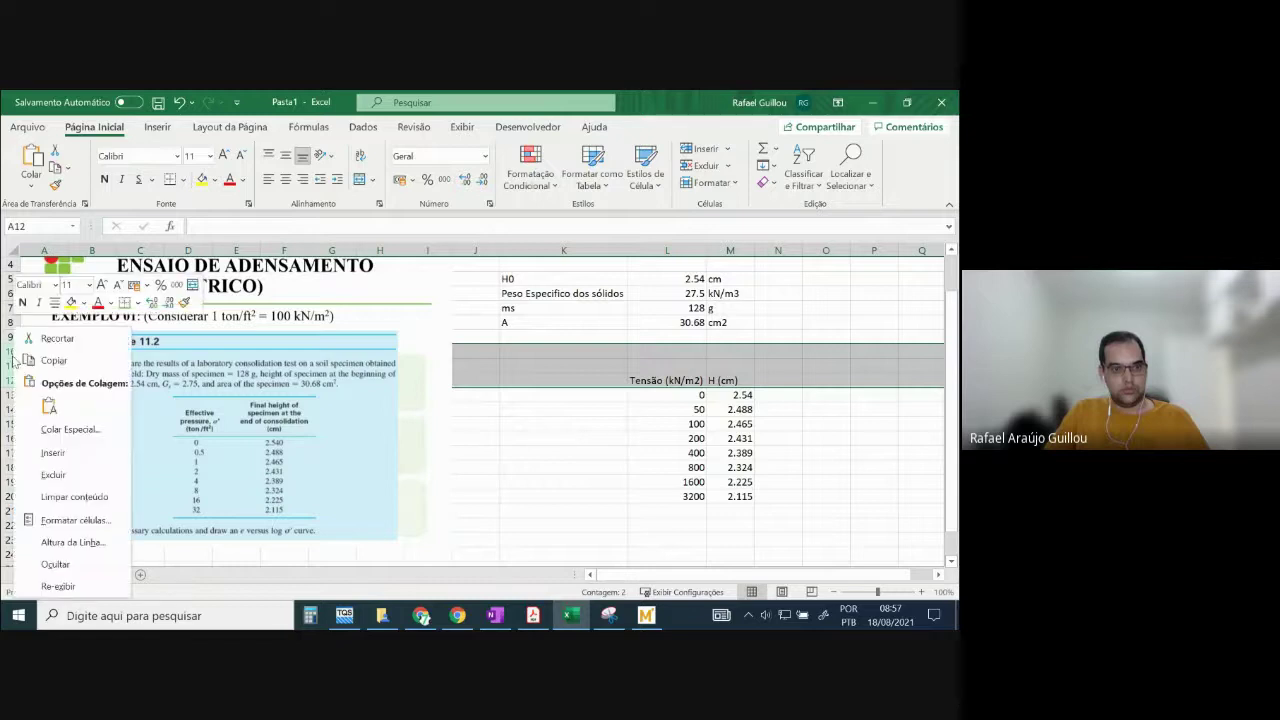
pyautogui.click(60, 461)
# - Add the label Peso in K10 and calculate the weight in L10 with the formula =L7*10
pyautogui.click(526, 352)
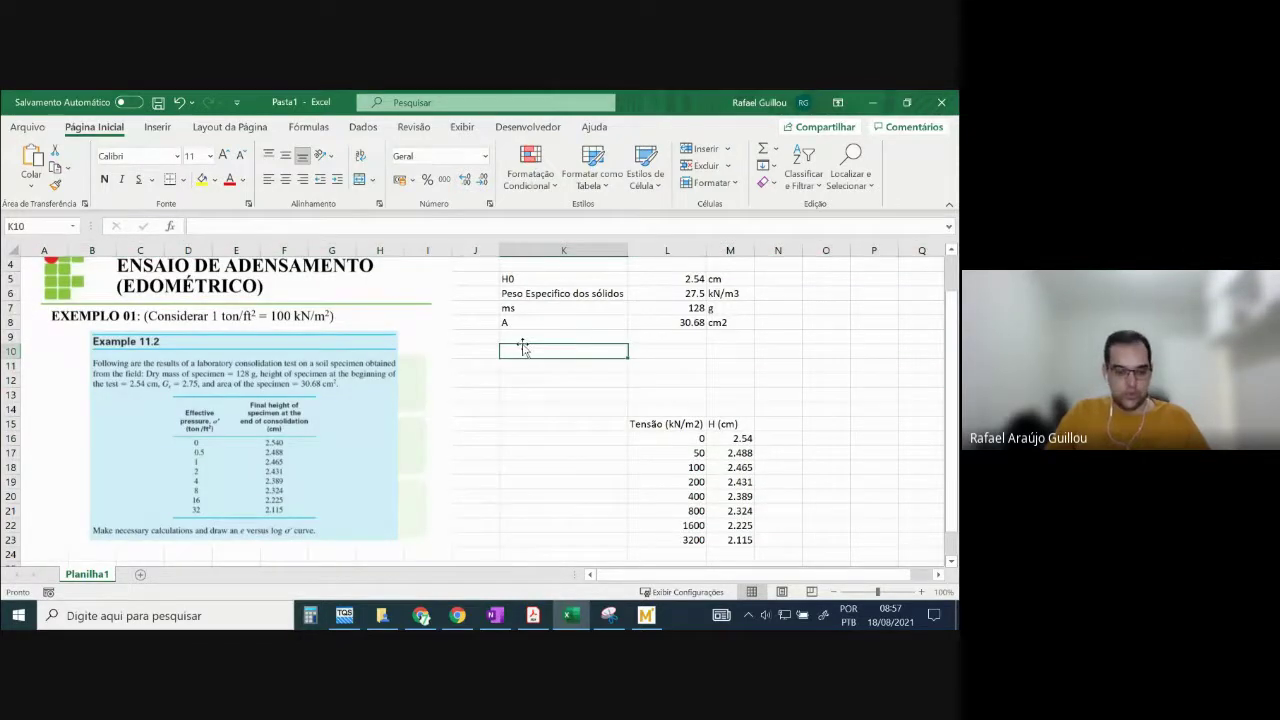
pyautogui.write('Peso')
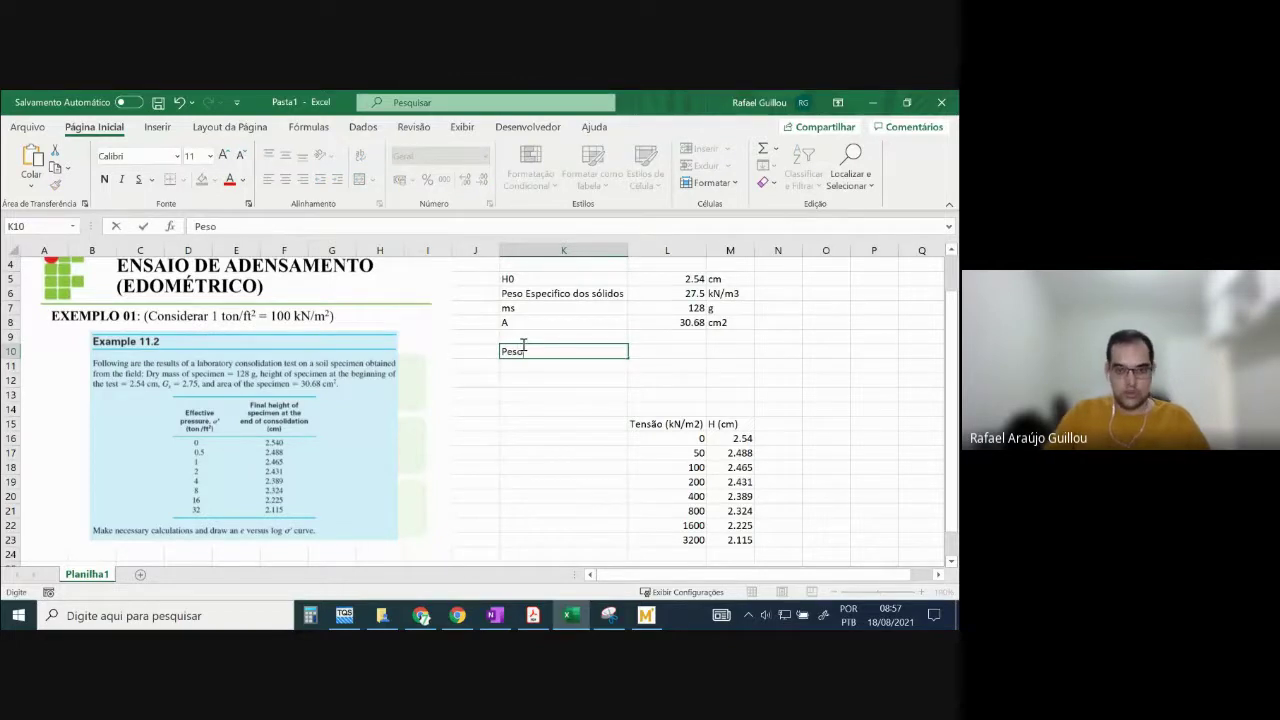
pyautogui.click(641, 351)
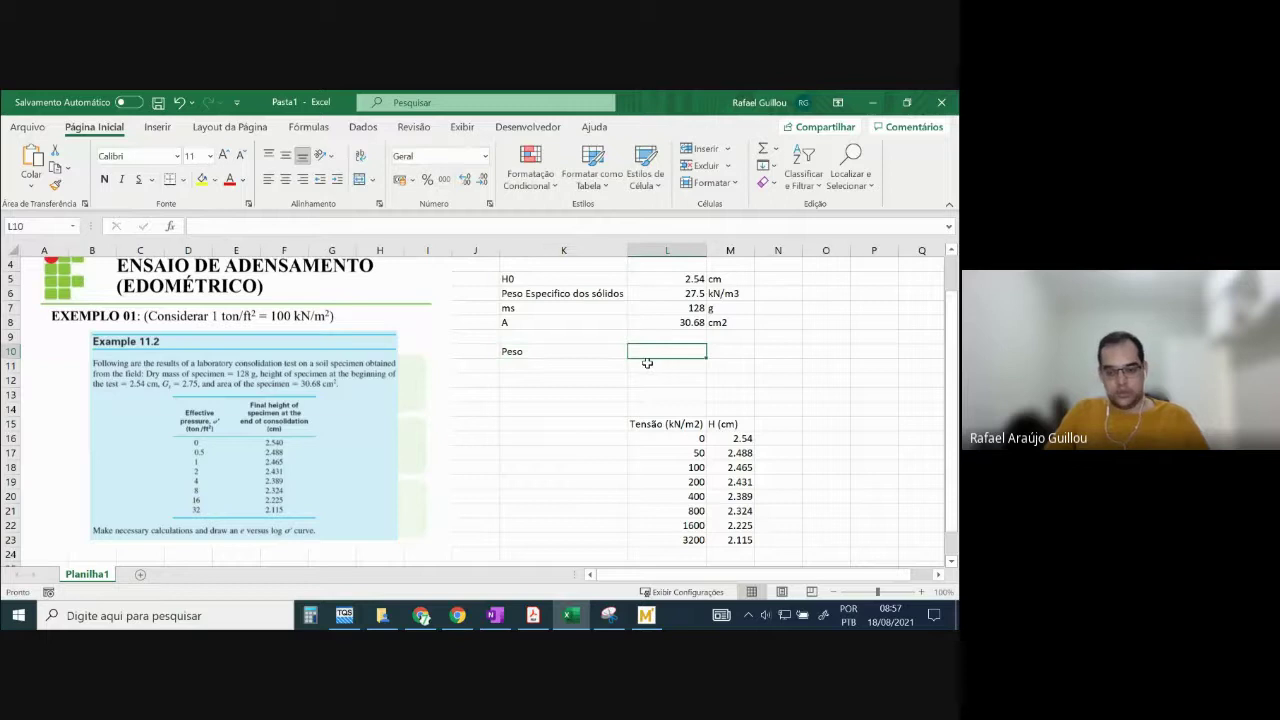
pyautogui.write('=')
pyautogui.click(682, 307)
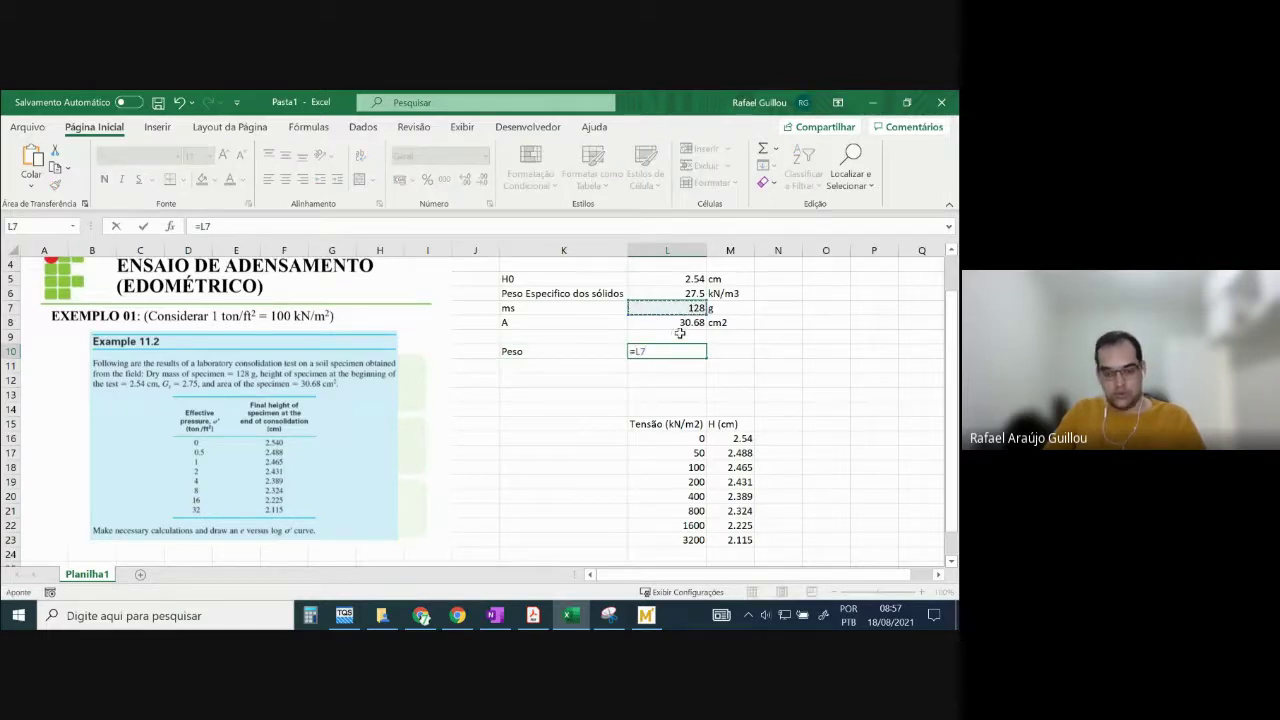
pyautogui.write('*')
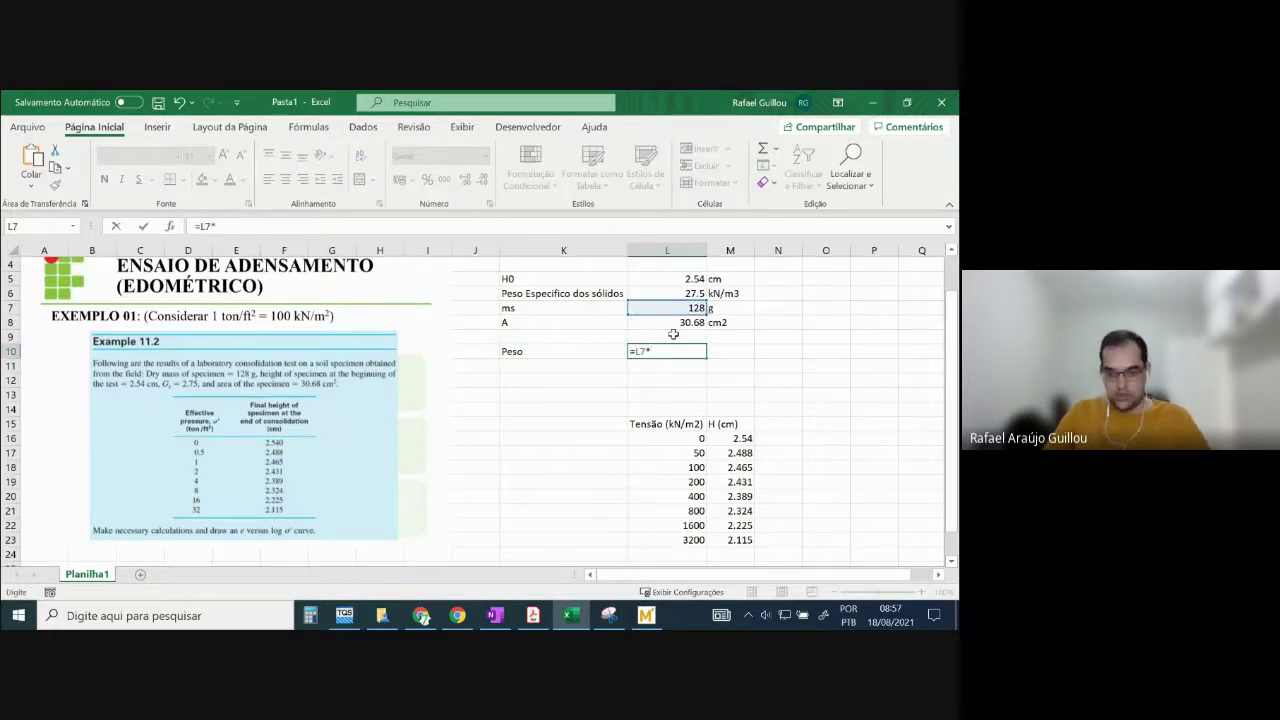
pyautogui.write('10')
pyautogui.press('Return')
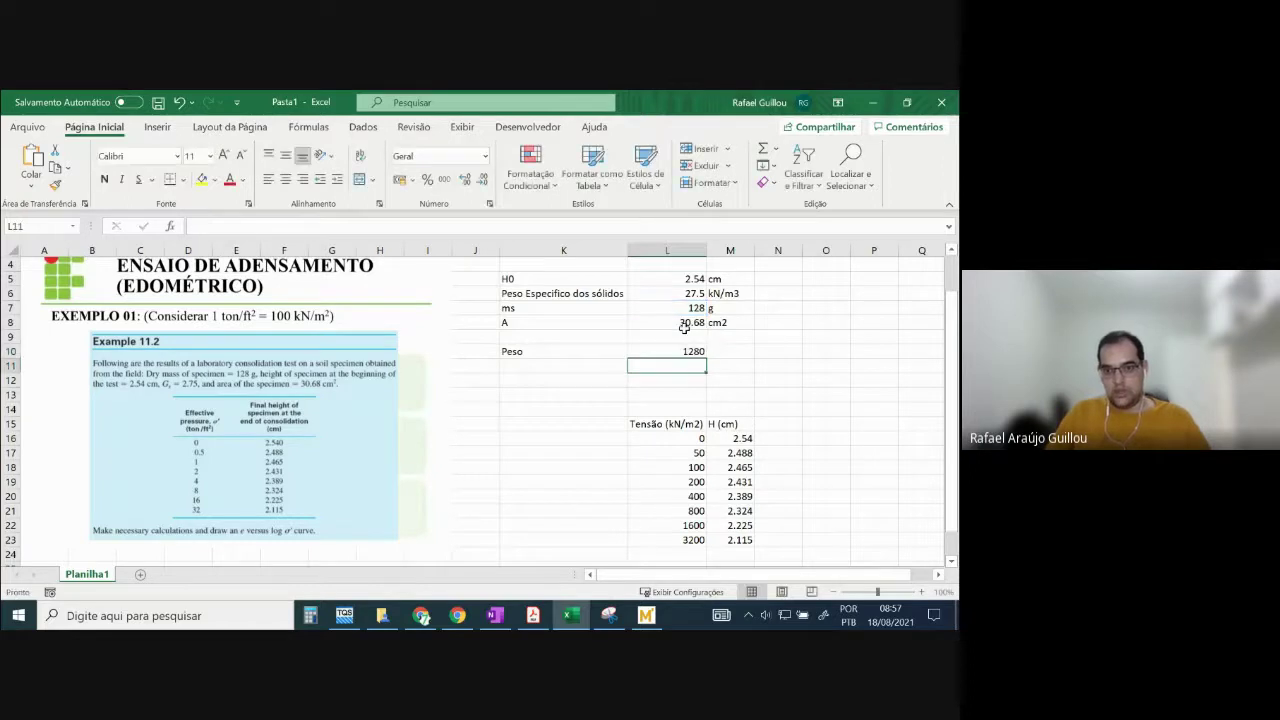
pyautogui.click(716, 351)
pyautogui.click(692, 350)
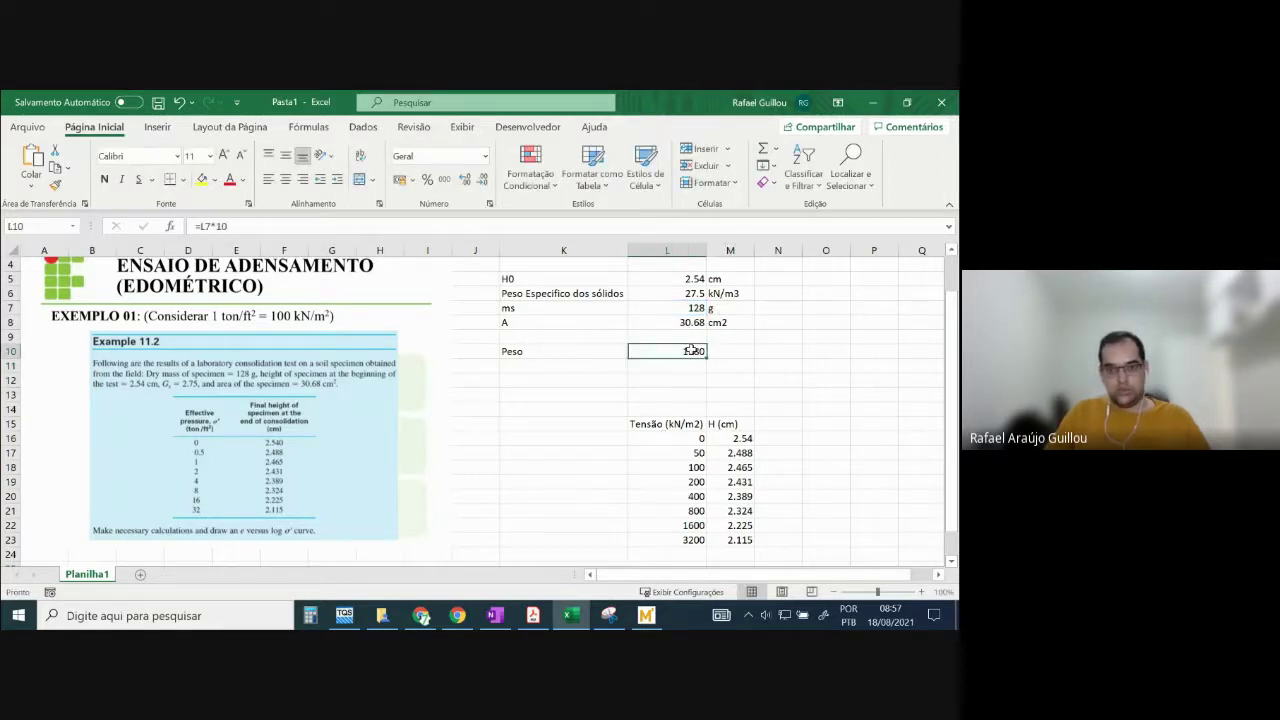
# - Compare the weight in L10 with the P_s result and unit in Mathcad, then return to Excel
pyautogui.click(563, 618)
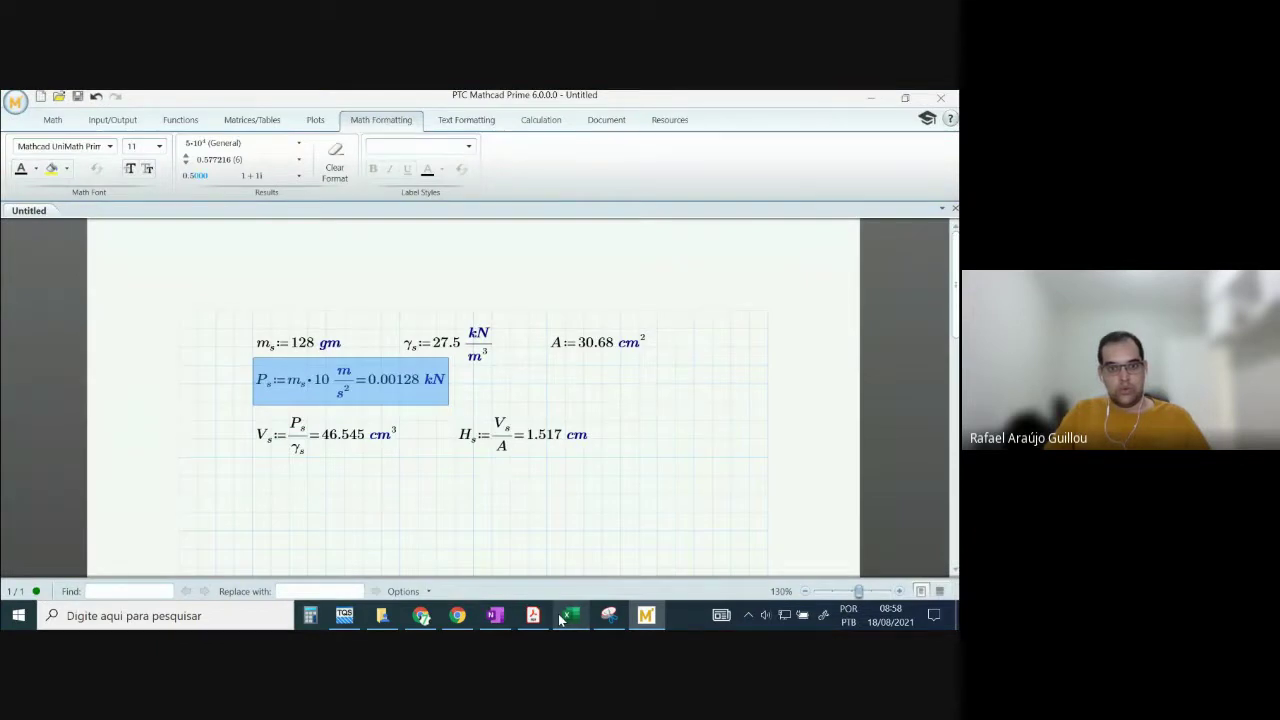
pyautogui.click(563, 618)
pyautogui.click(563, 618)
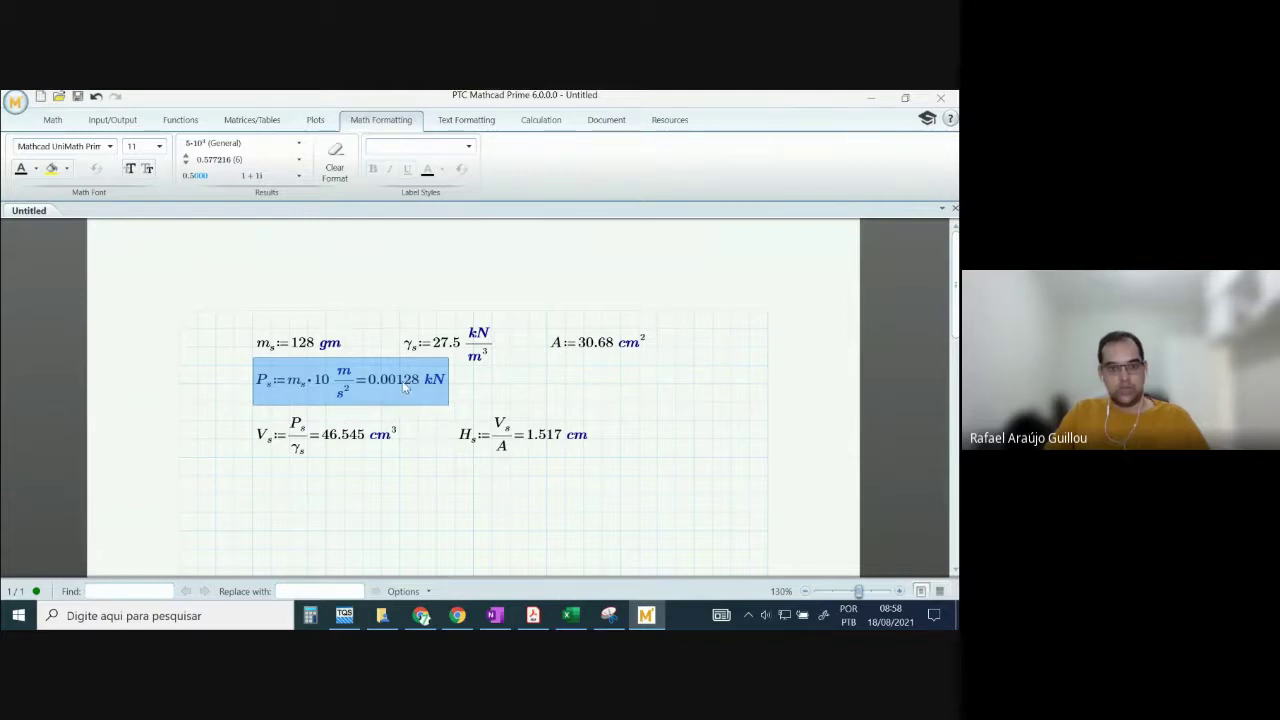
pyautogui.moveTo(588, 614)
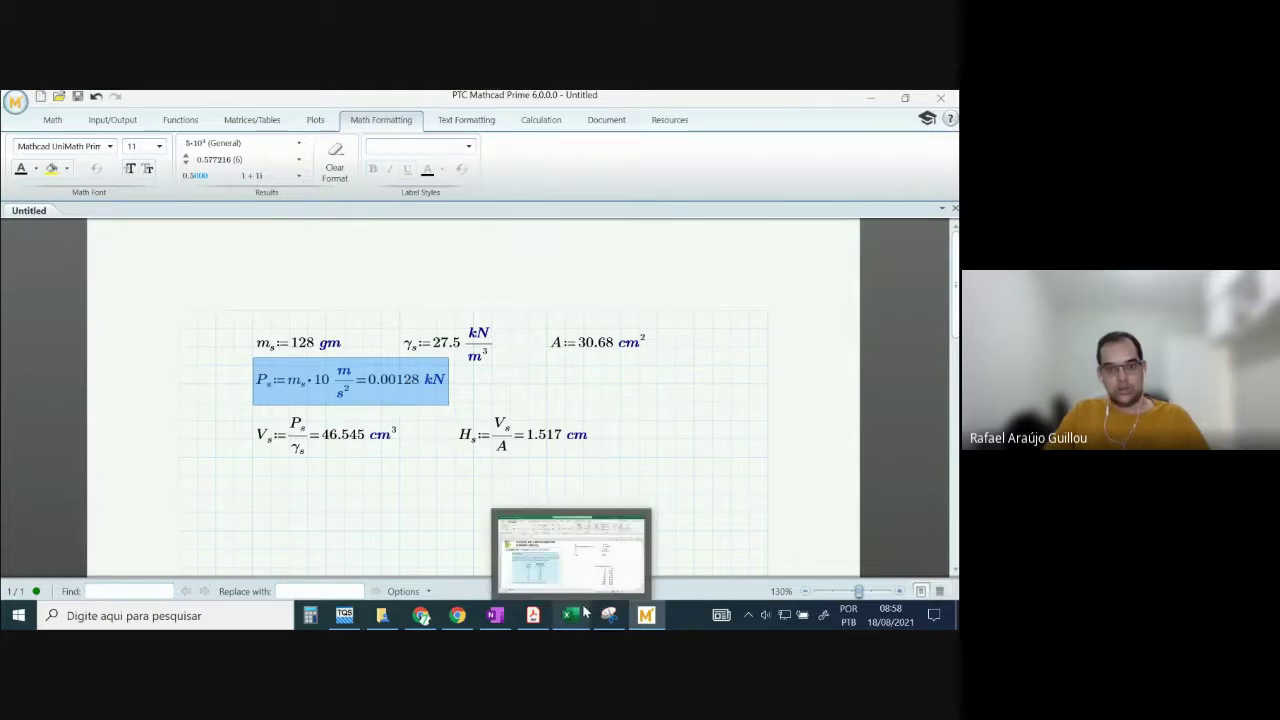
pyautogui.click(643, 617)
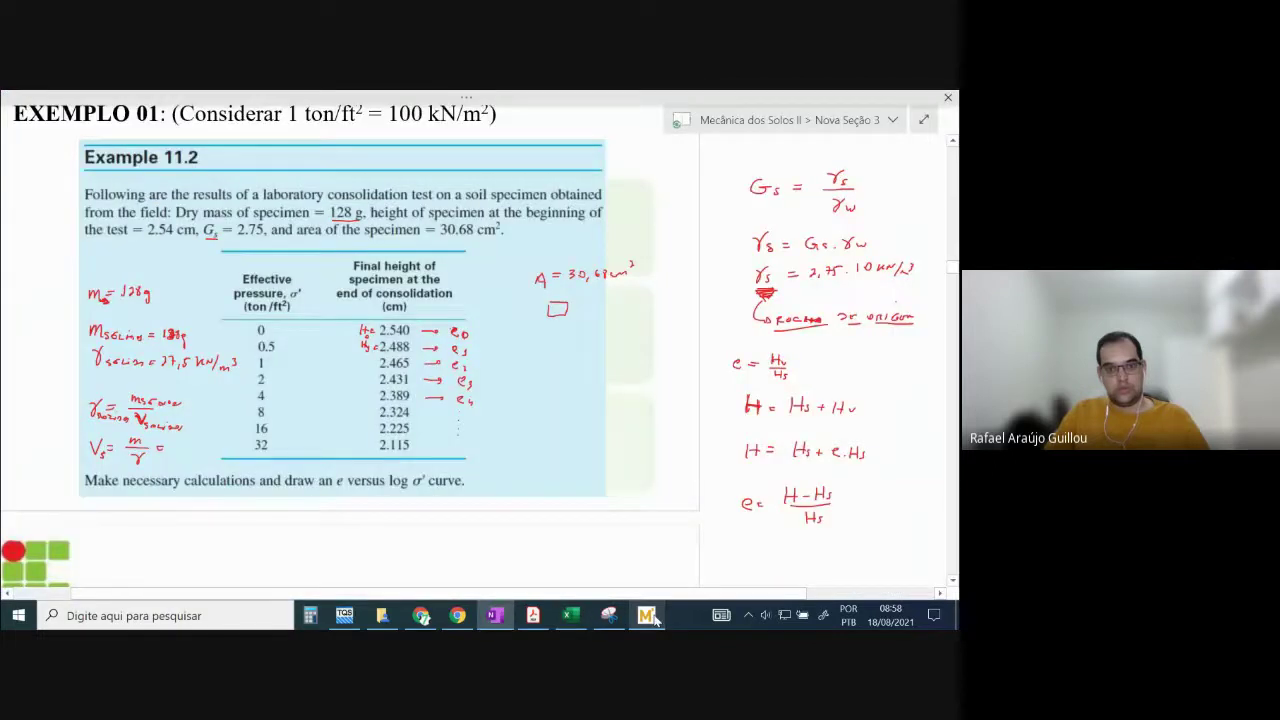
pyautogui.click(643, 617)
pyautogui.click(570, 615)
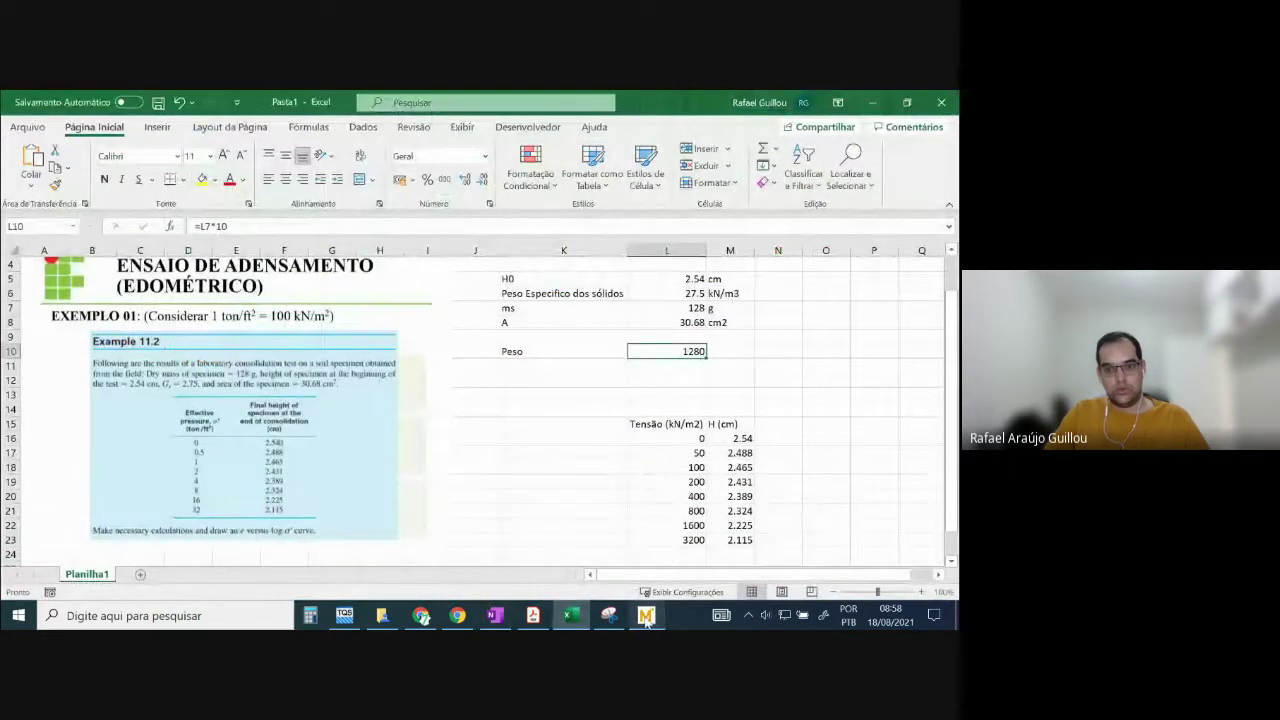
pyautogui.click(646, 615)
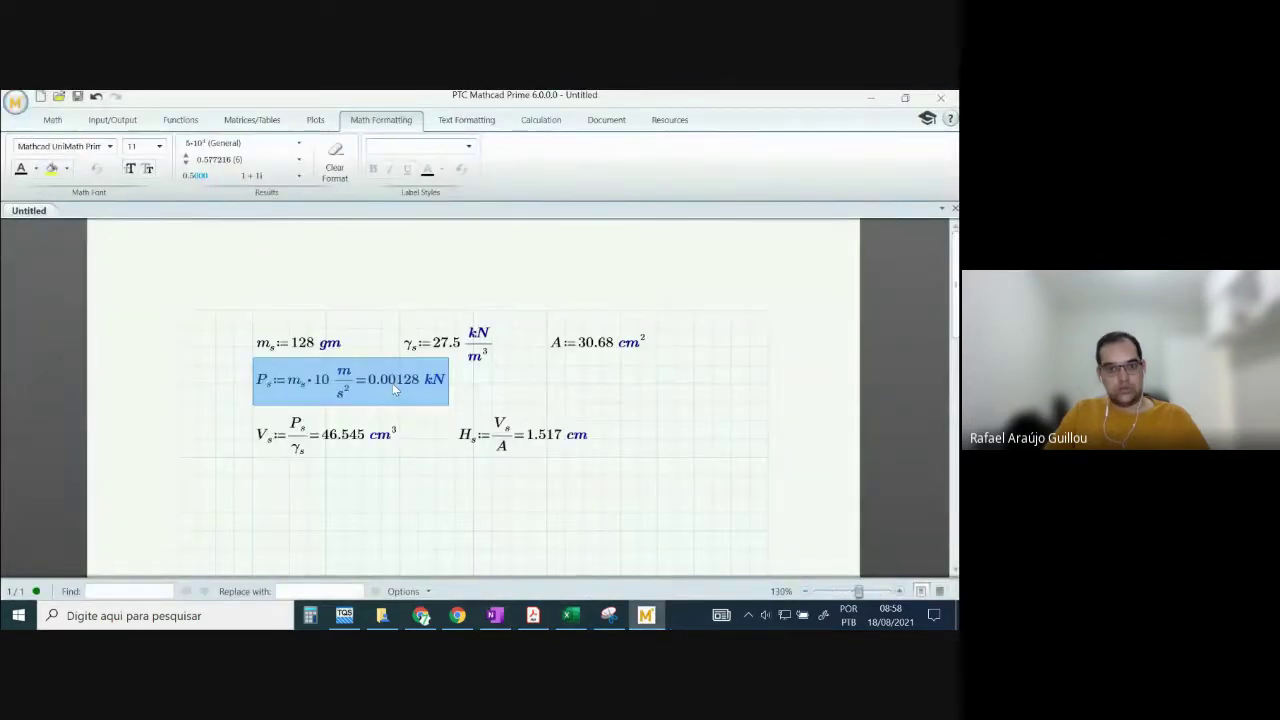
pyautogui.click(646, 615)
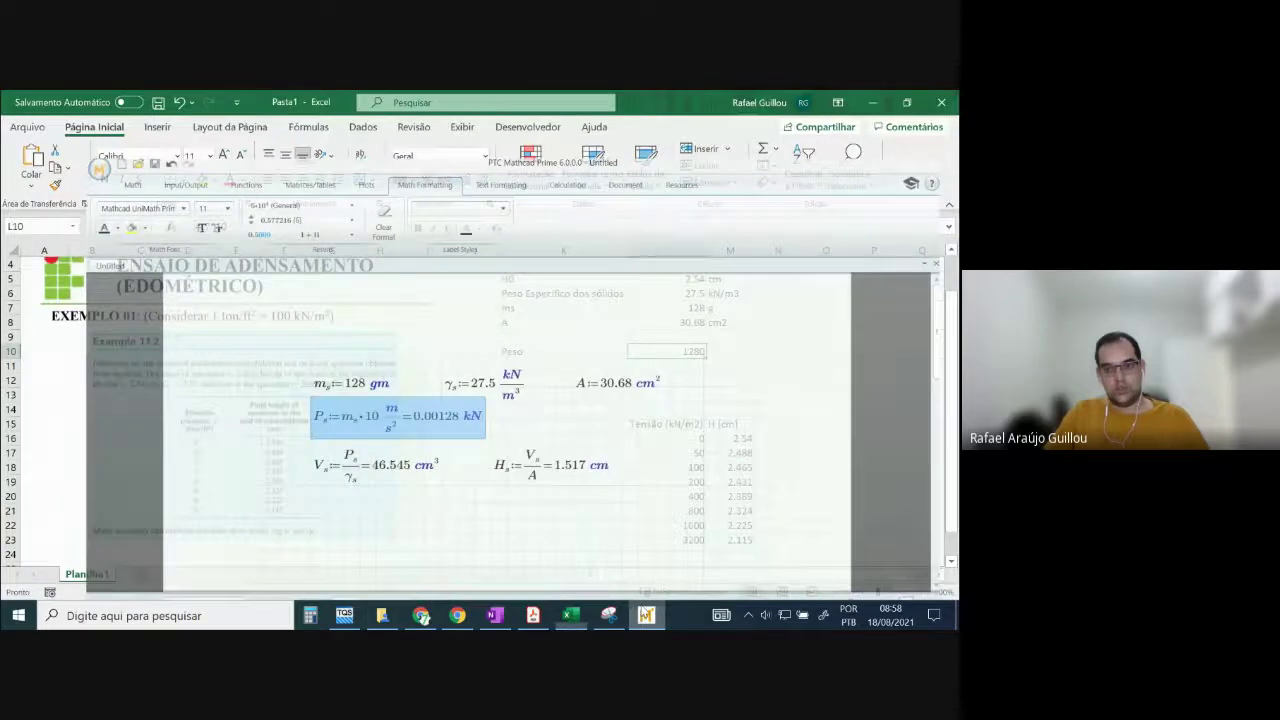
# - Extend the weight formula in L10 with a conversion factor so it reads =L7*10*10^(-6)
pyautogui.click(326, 227)
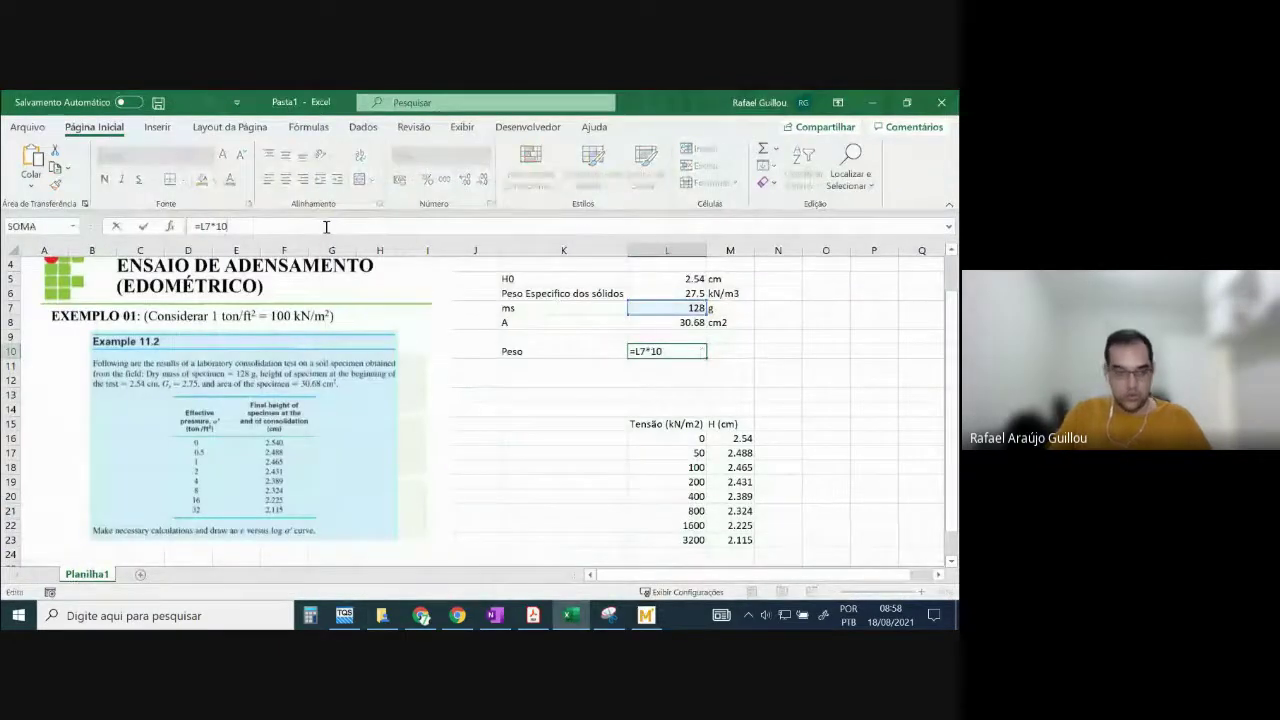
pyautogui.write('*')
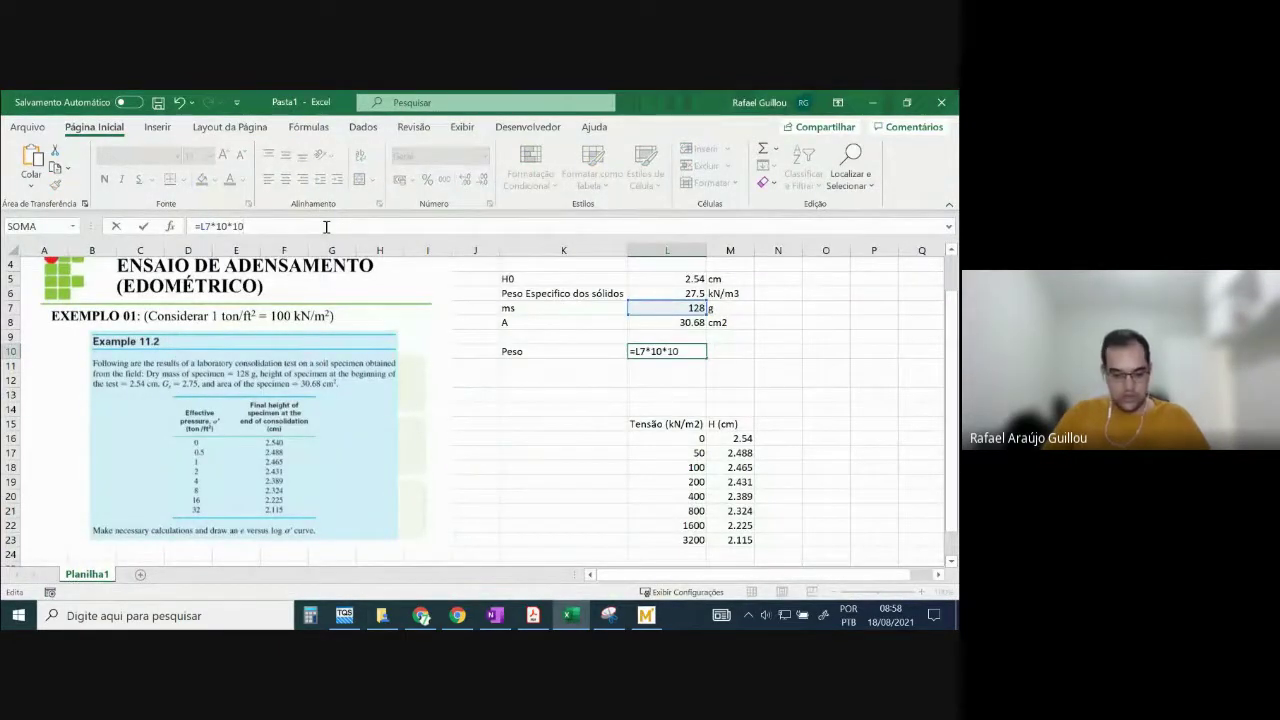
pyautogui.write('10^-6')
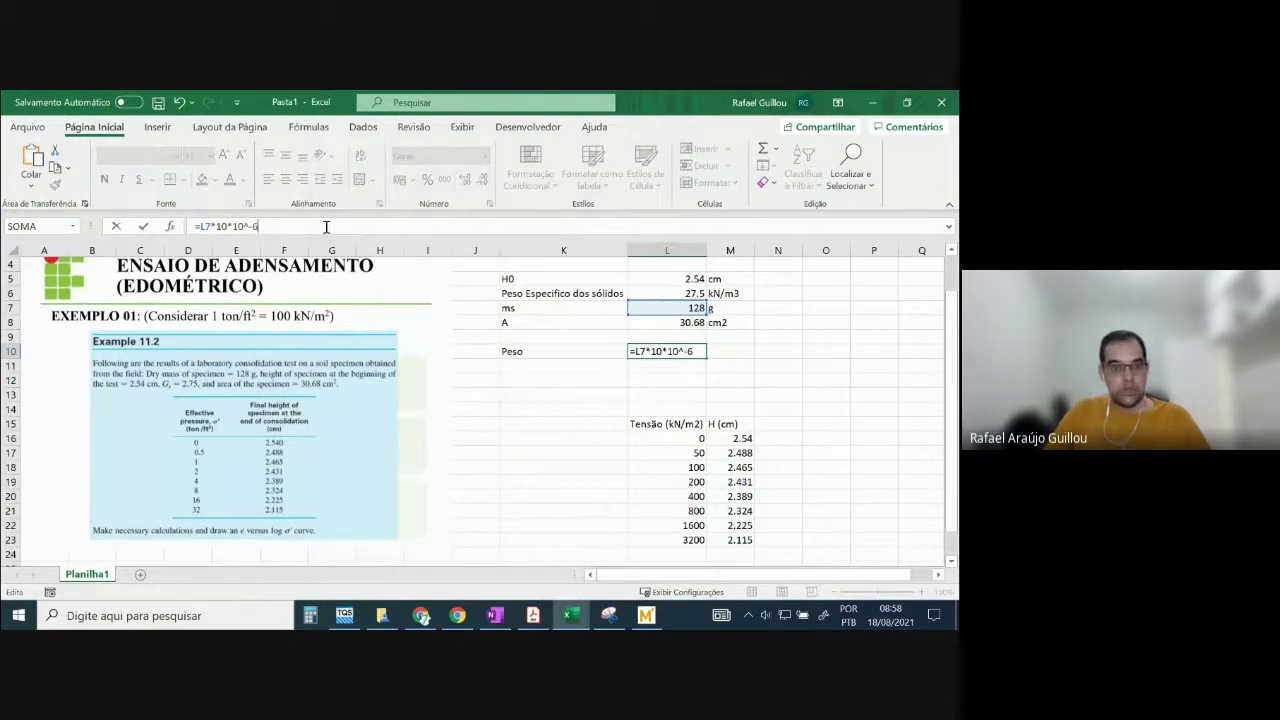
pyautogui.click(250, 227)
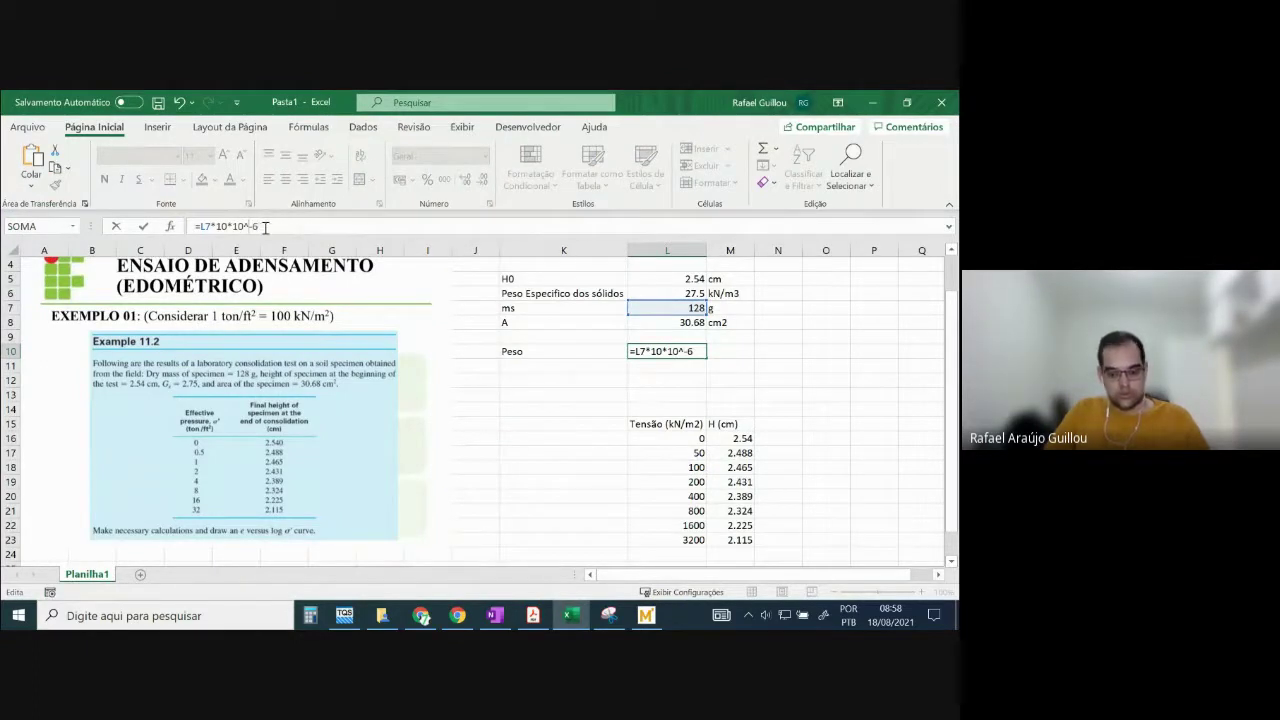
pyautogui.write('(')
pyautogui.click(283, 226)
pyautogui.write(')')
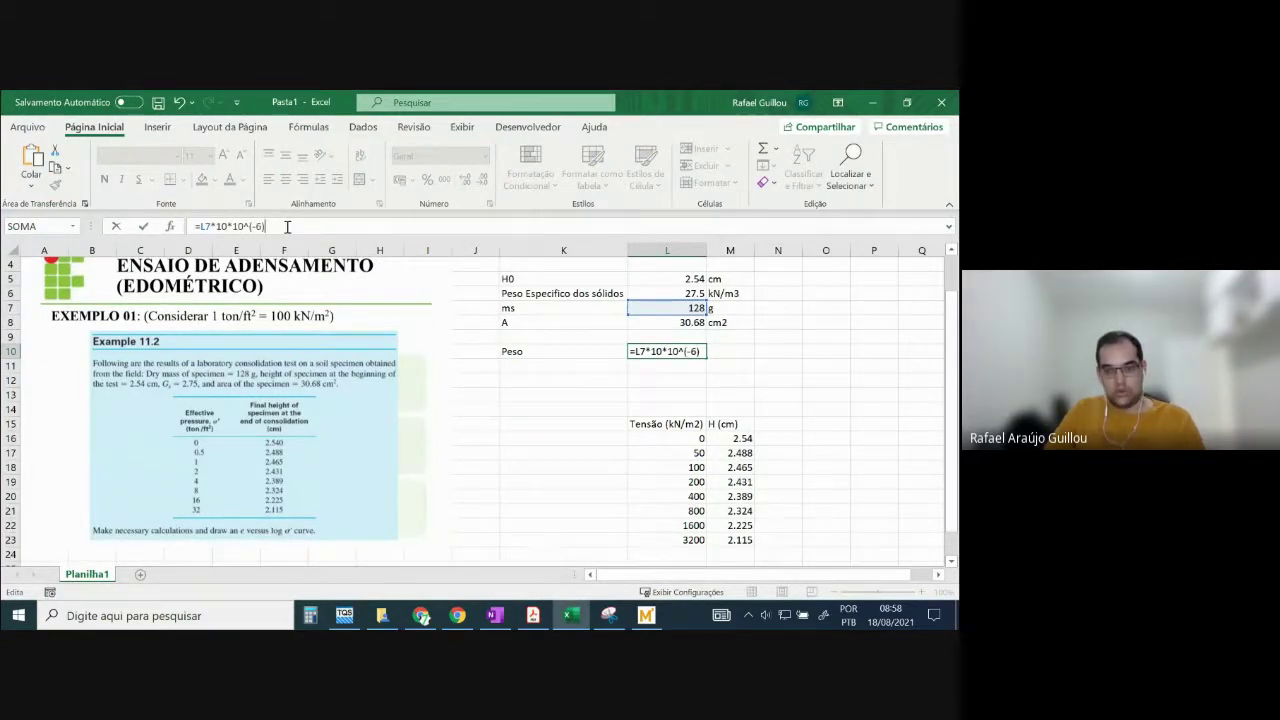
pyautogui.hotkey('ctrl', 'Return')
# - Enter the unit kN beside the weight in M10
pyautogui.click(725, 350)
pyautogui.write('k')
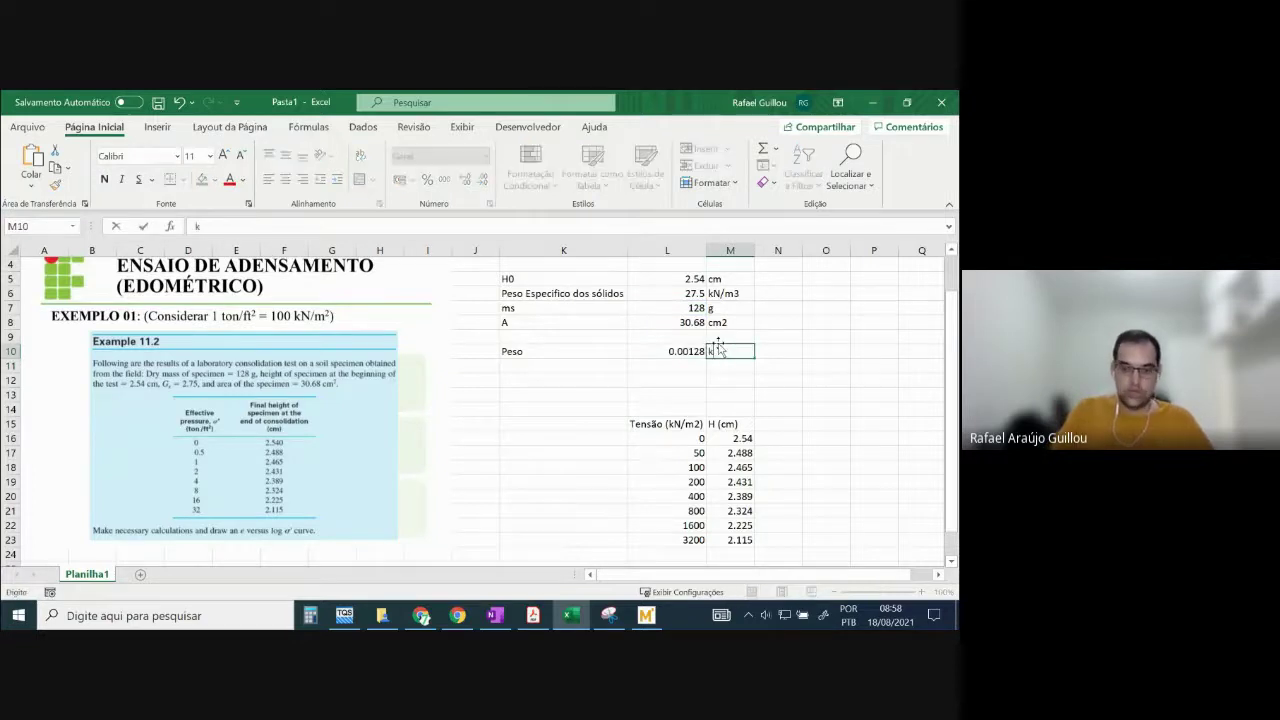
pyautogui.write('N')
pyautogui.press('Return')
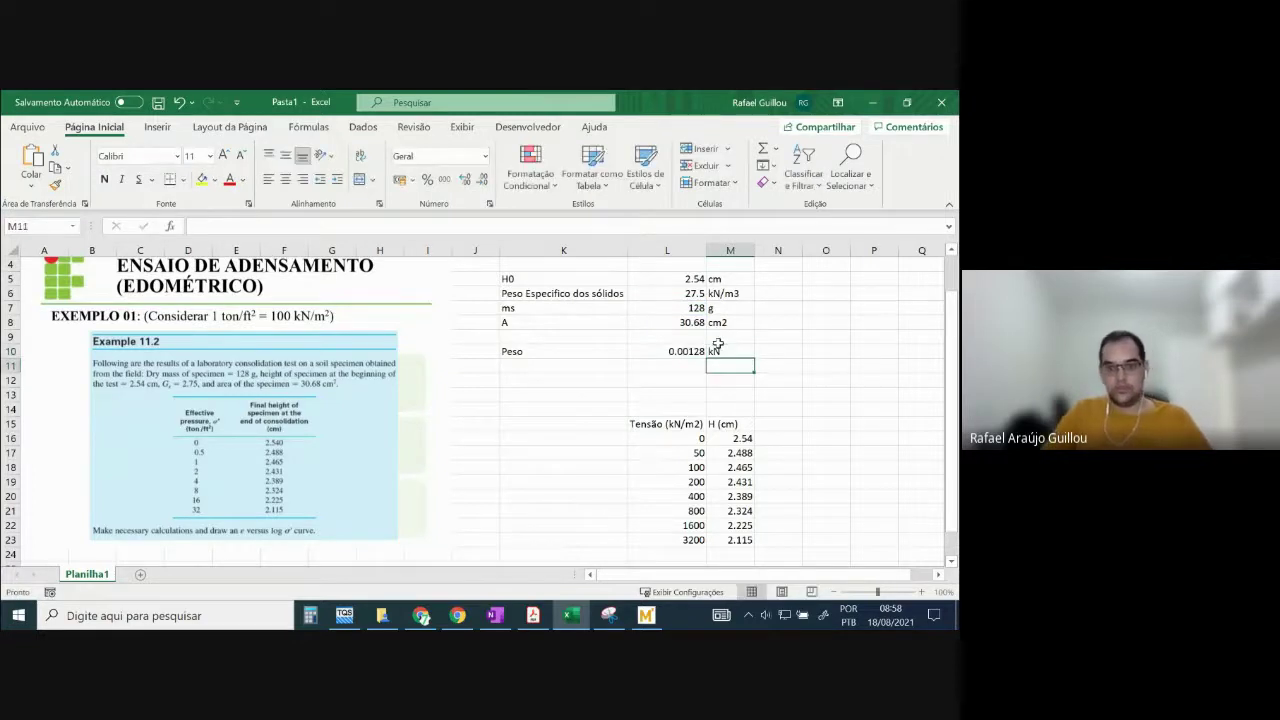
# - Enter the label Volume de Sólidos in K11, below the weight label
pyautogui.click(569, 367)
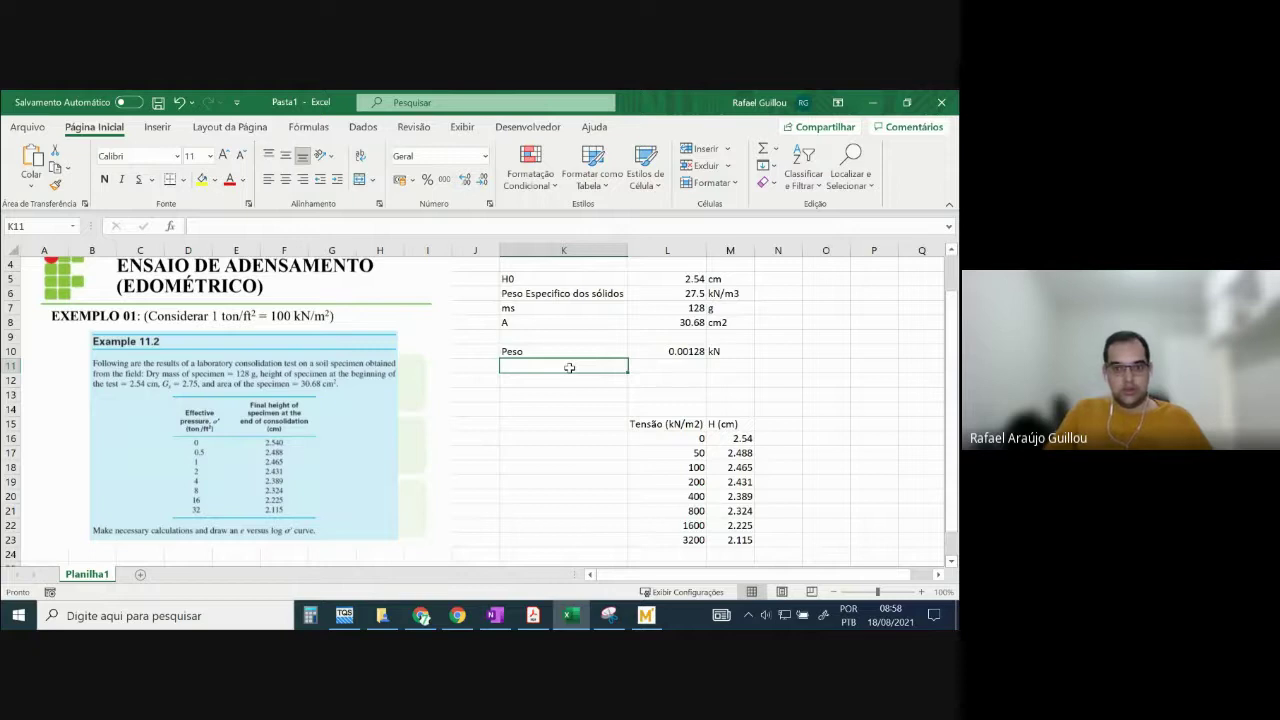
pyautogui.write('Volume')
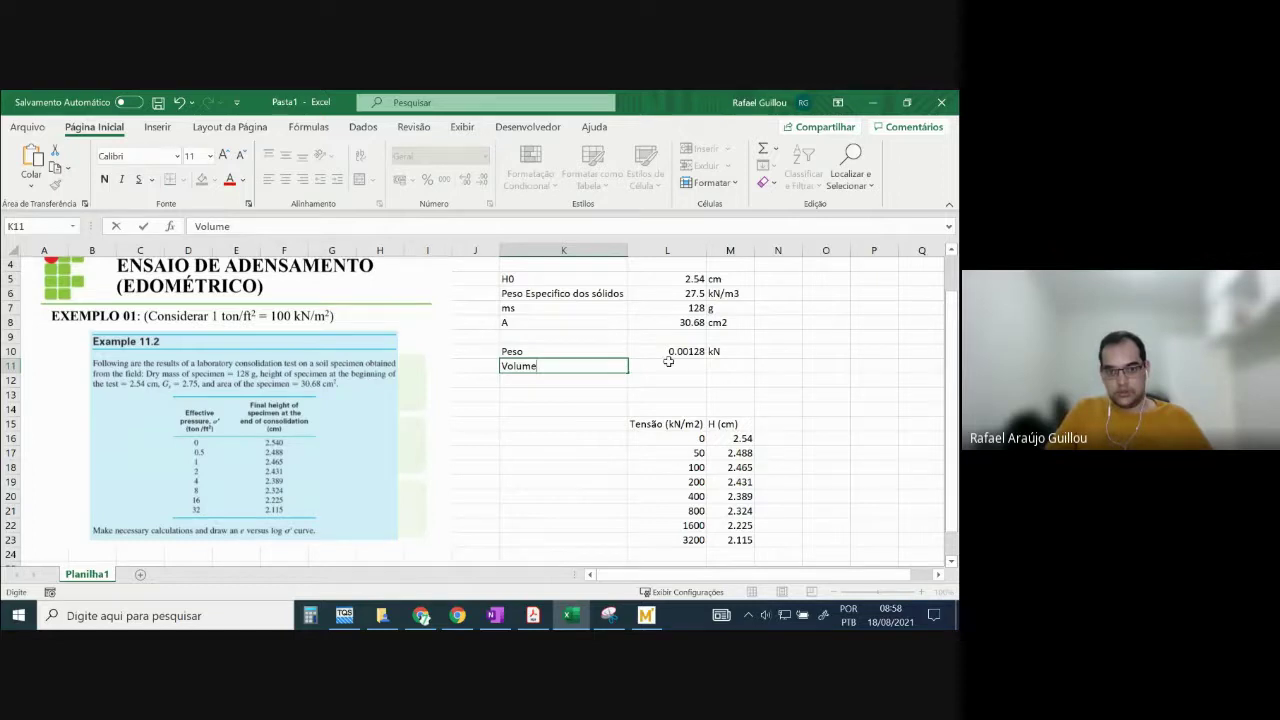
pyautogui.write(' de Só')
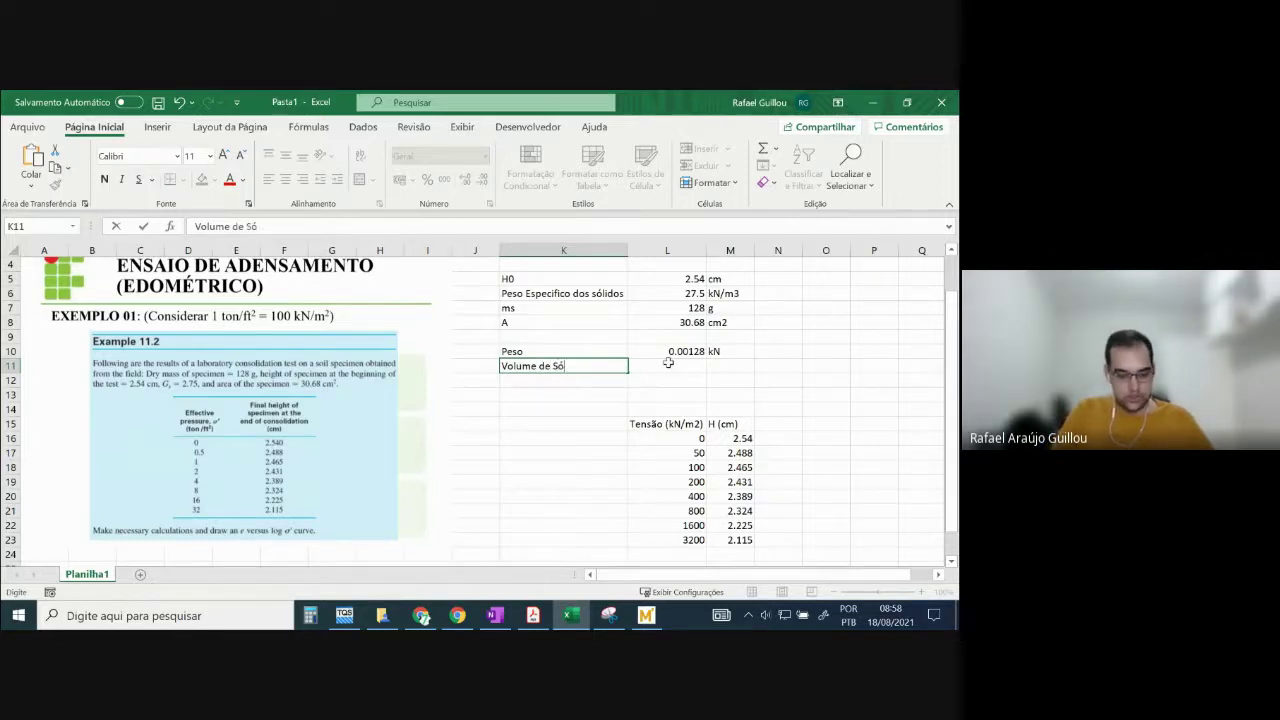
pyautogui.write('lidos')
# - Extend the weight label in K10 to read Peso de Sólidos
pyautogui.click(599, 348)
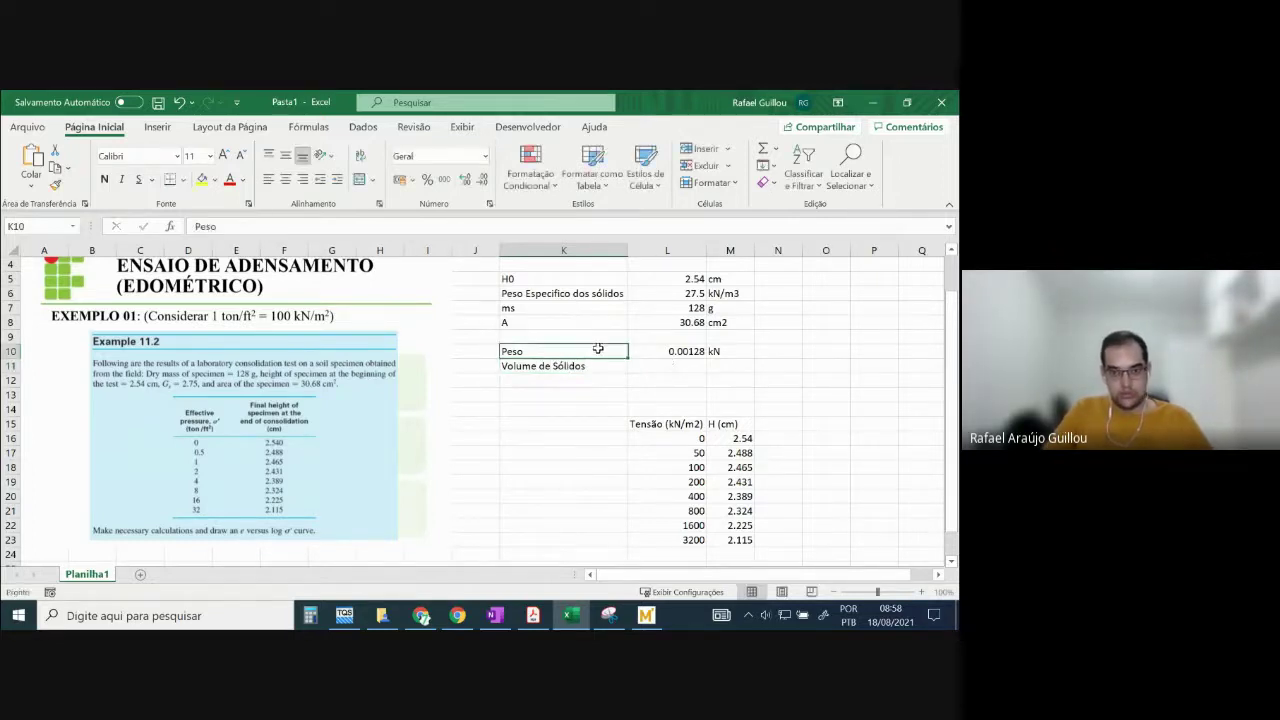
pyautogui.press('BackSpace')
pyautogui.press('Escape')
pyautogui.doubleClick(599, 348)
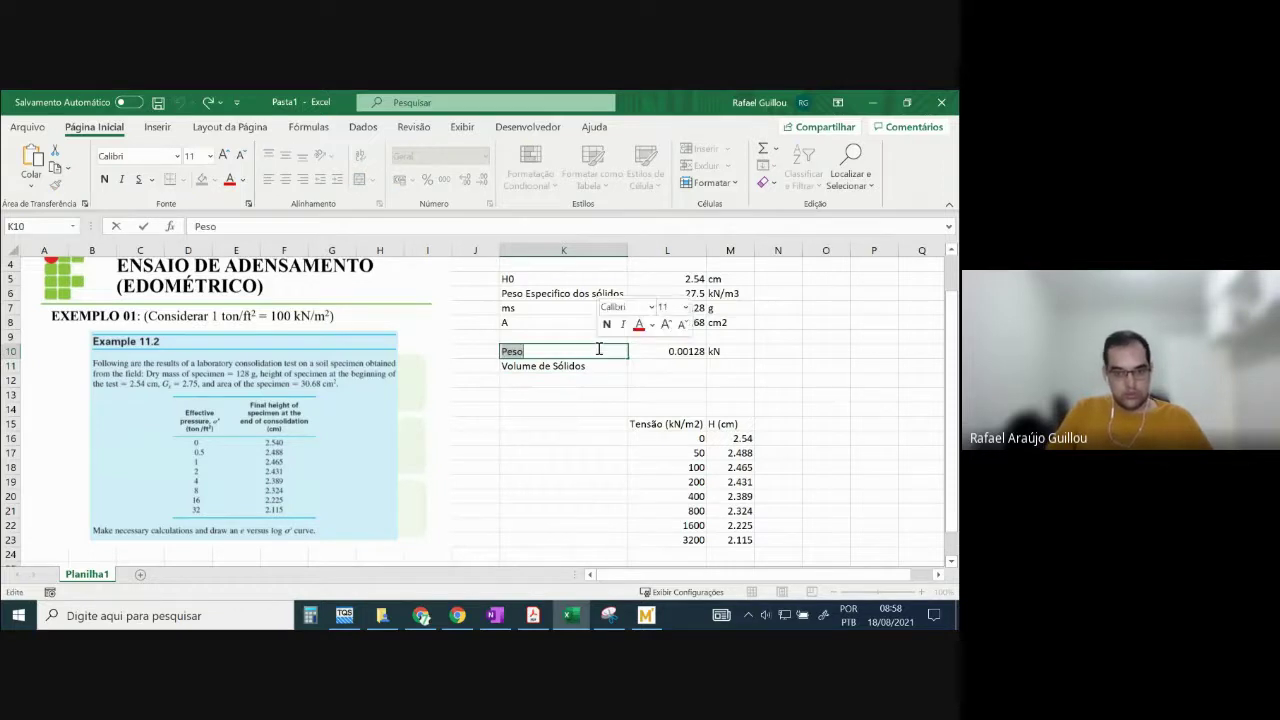
pyautogui.press('BackSpace')
pyautogui.hotkey('ctrl', 'z')
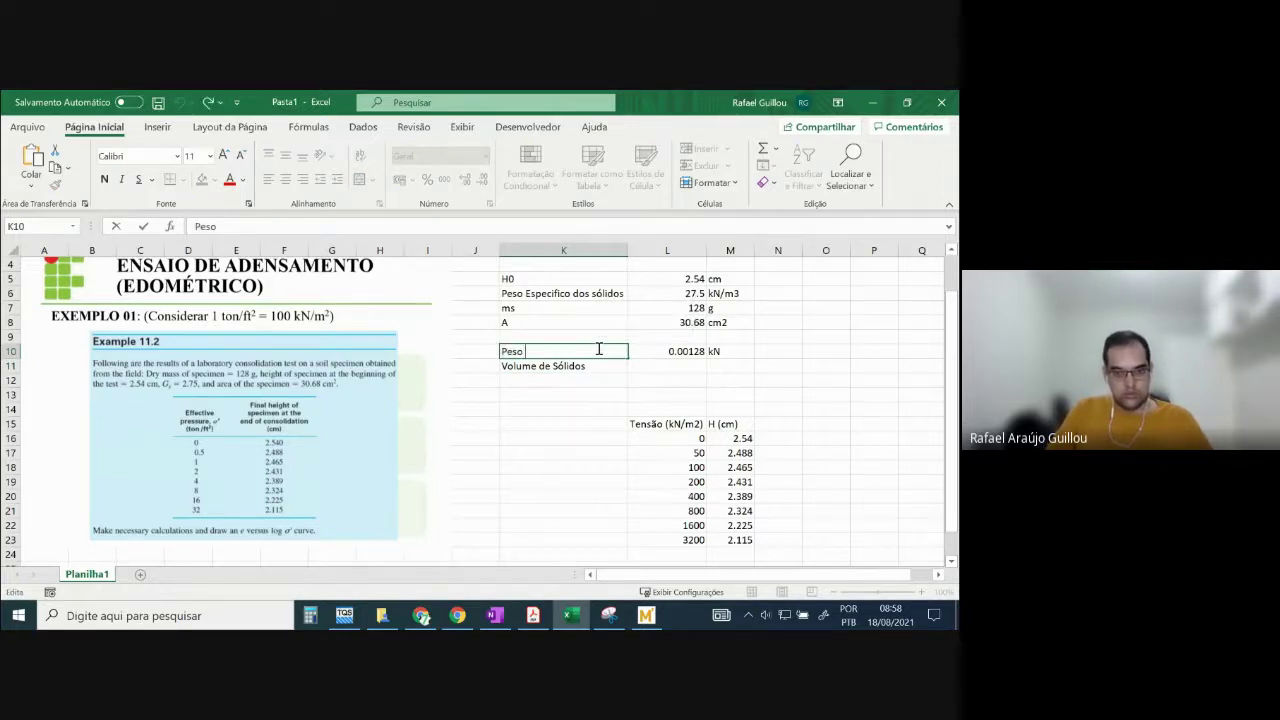
pyautogui.write('de Sólidos')
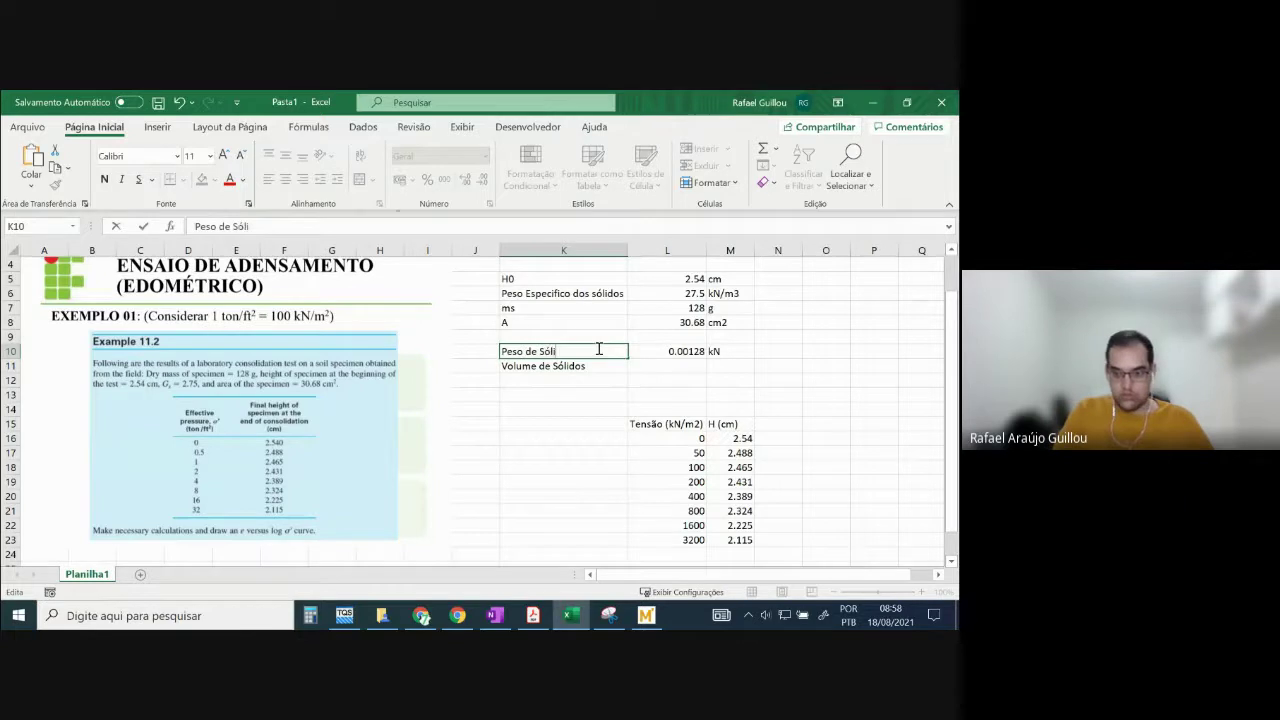
# - Calculate the solids' volume in L11 by dividing the weight by the solids' specific weight with =L10/L6
pyautogui.click(670, 367)
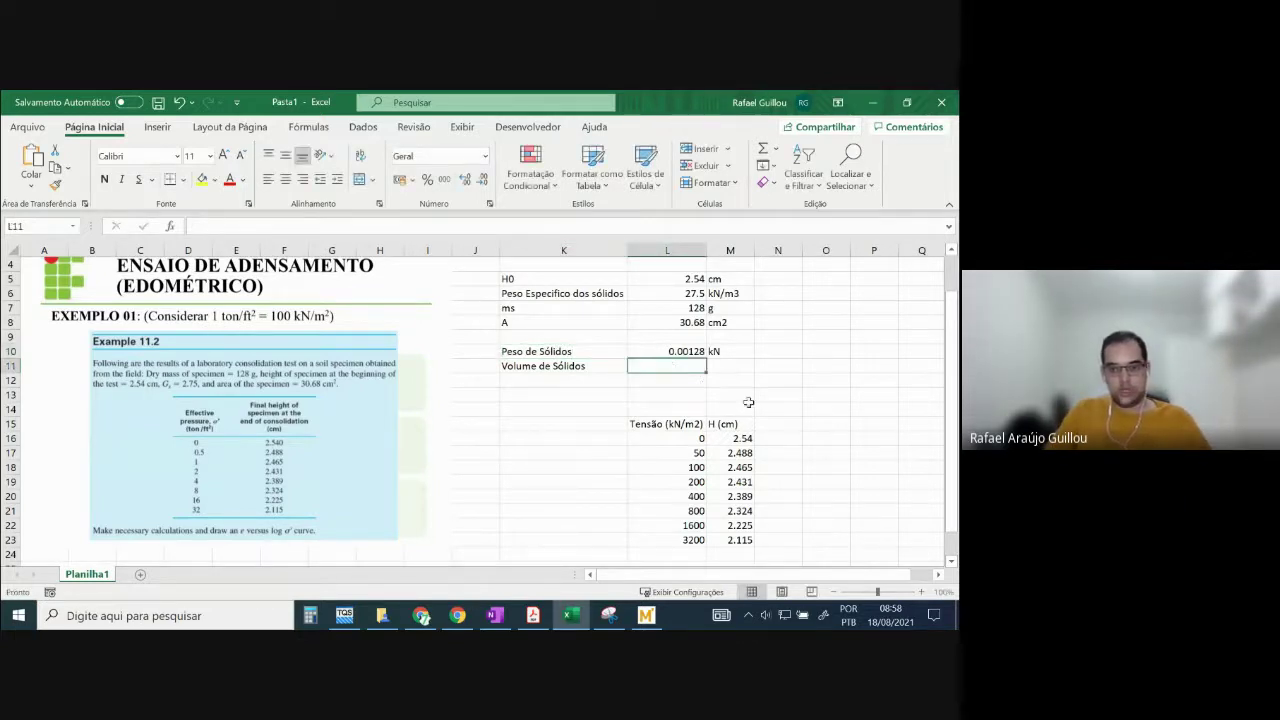
pyautogui.write('=')
pyautogui.click(685, 349)
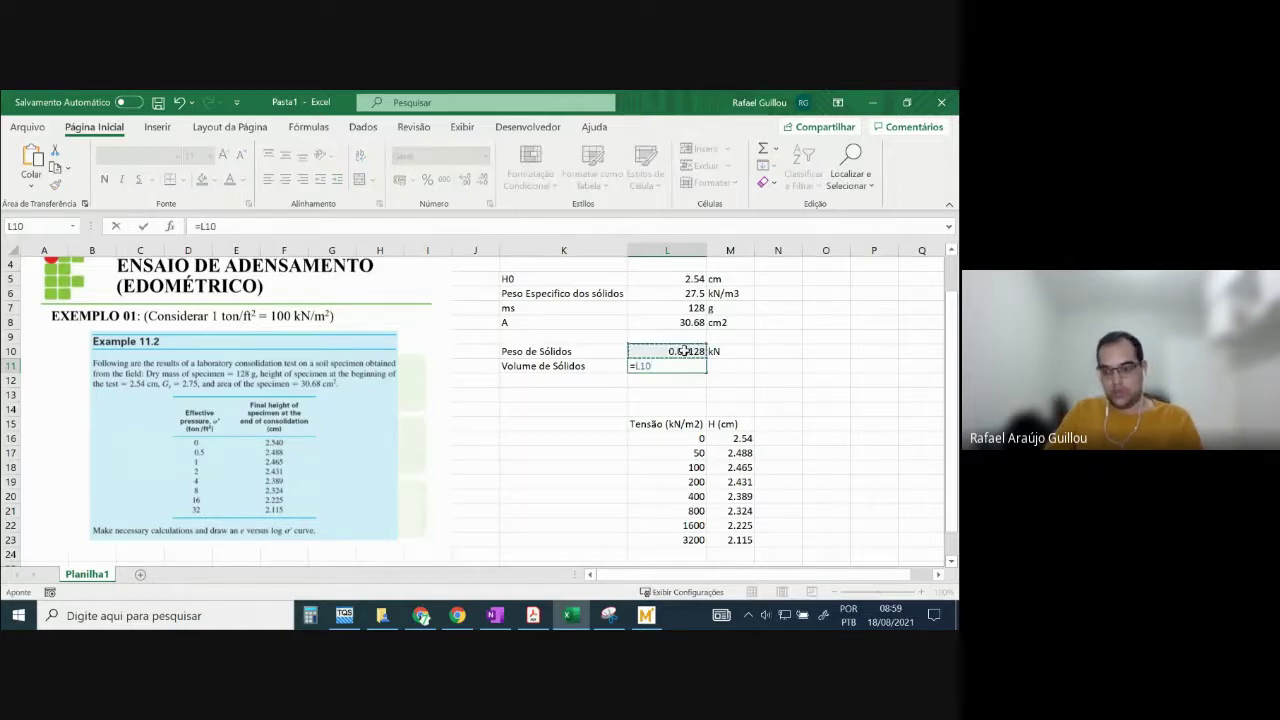
pyautogui.write('/')
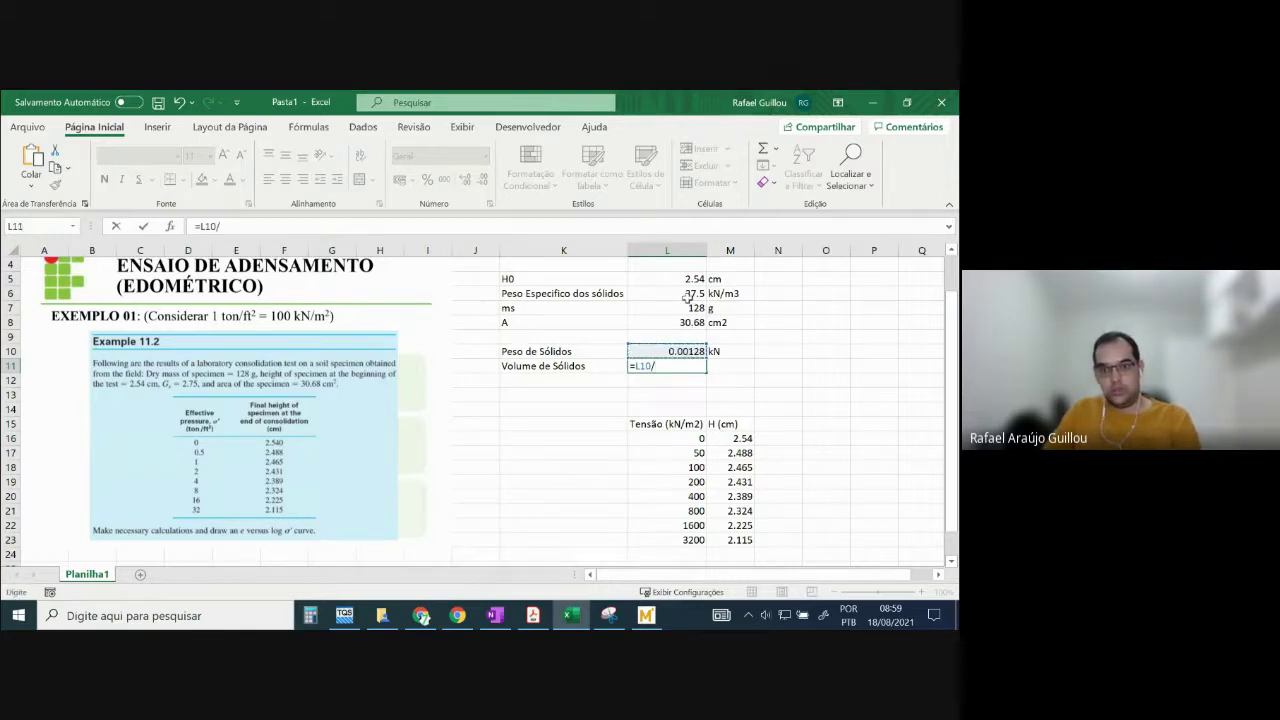
pyautogui.click(688, 294)
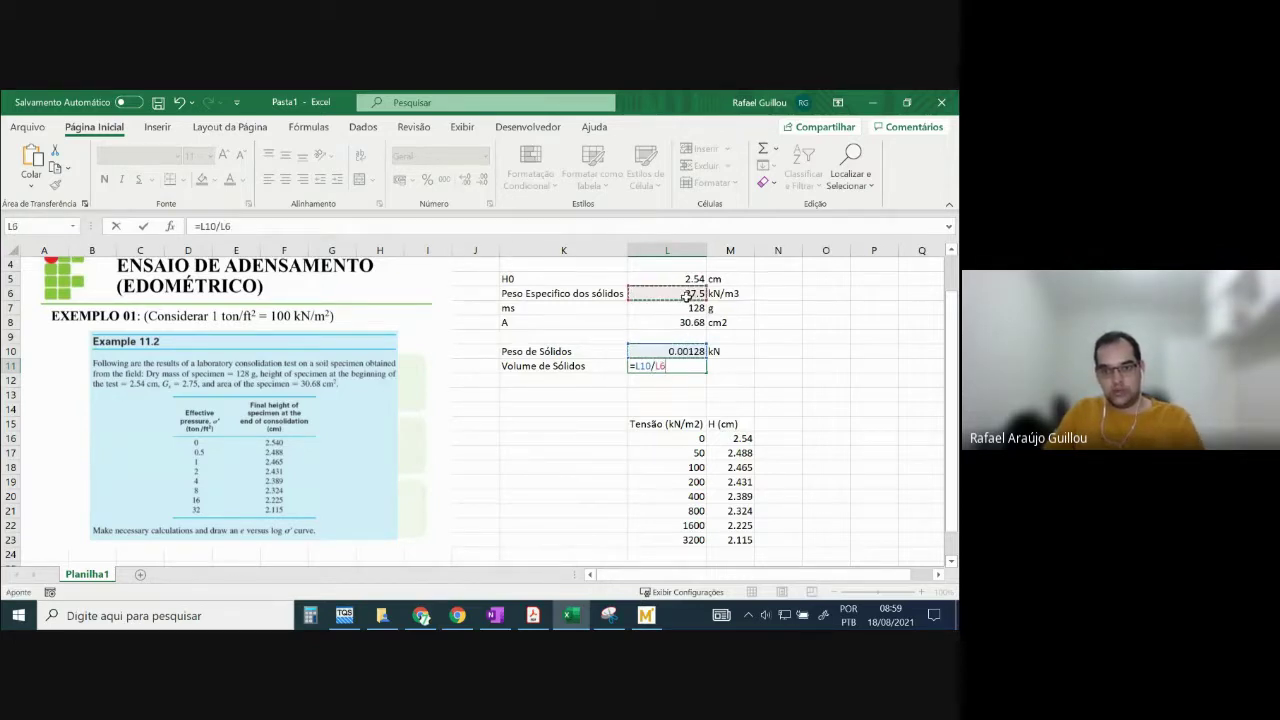
pyautogui.press('Return')
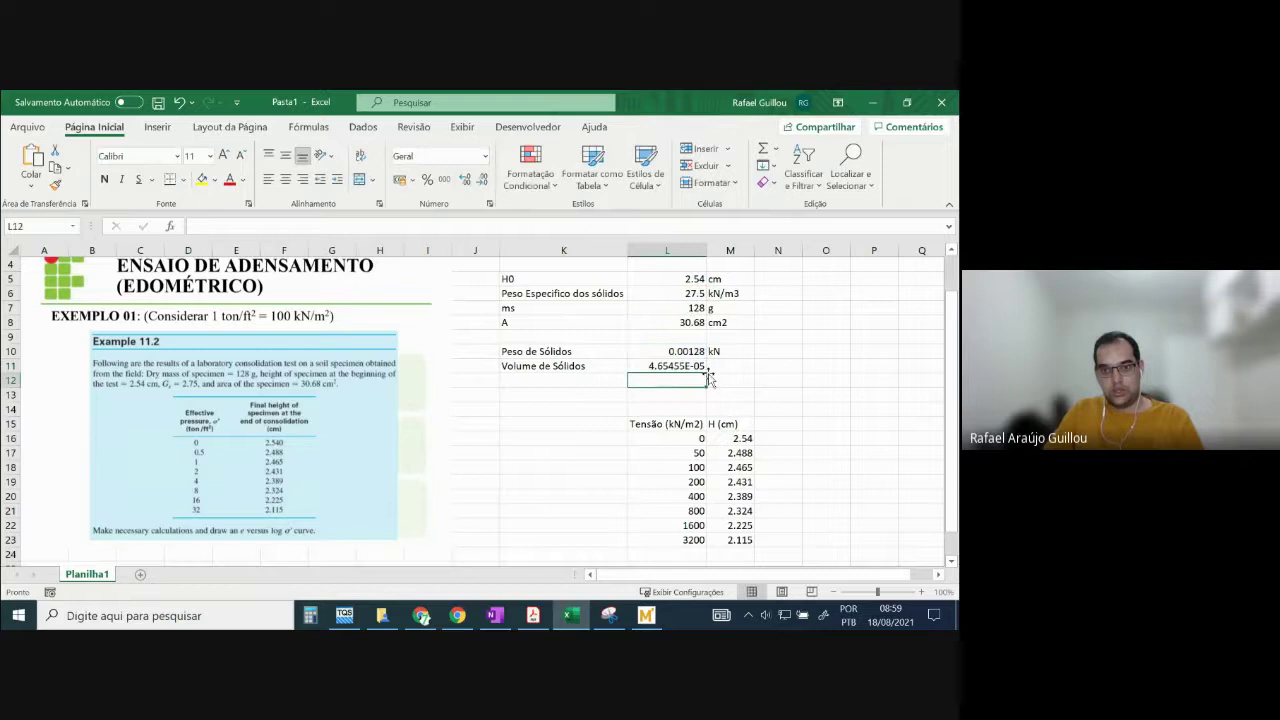
# - Convert the volume in L11 to cubic centimetres by changing its formula to =(L10/L6)*10^6
pyautogui.click(686, 366)
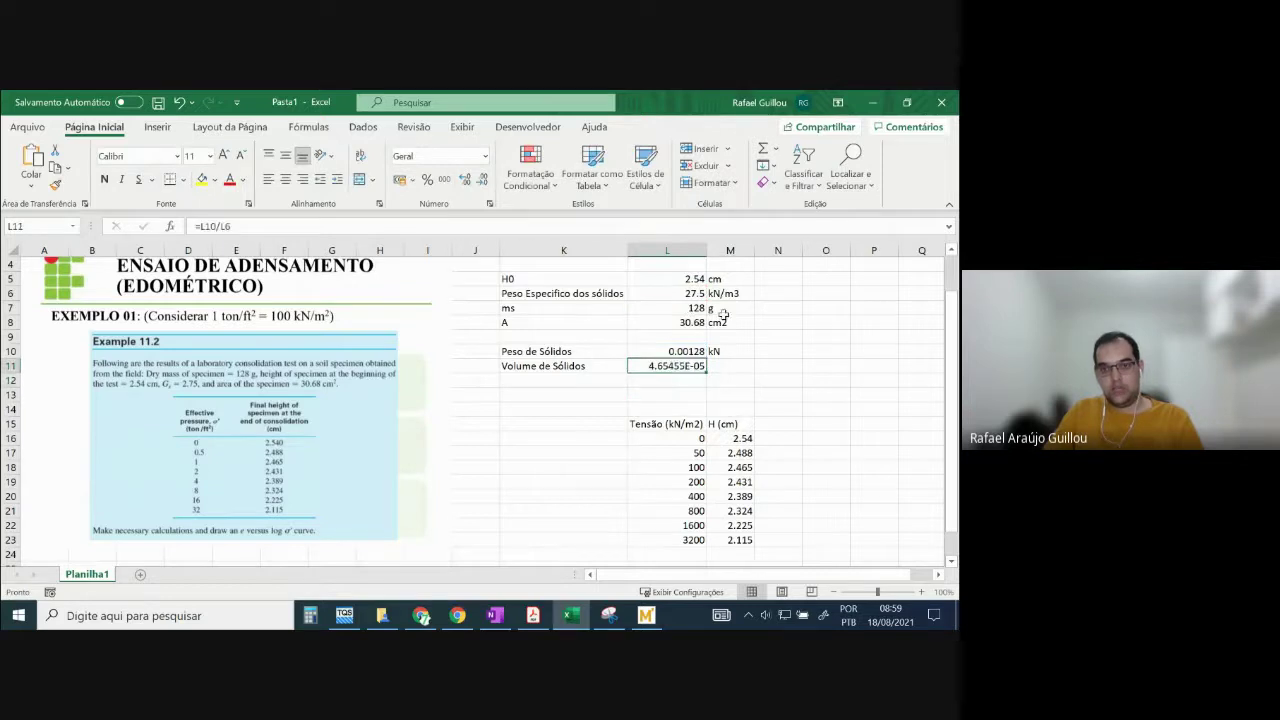
pyautogui.click(369, 225)
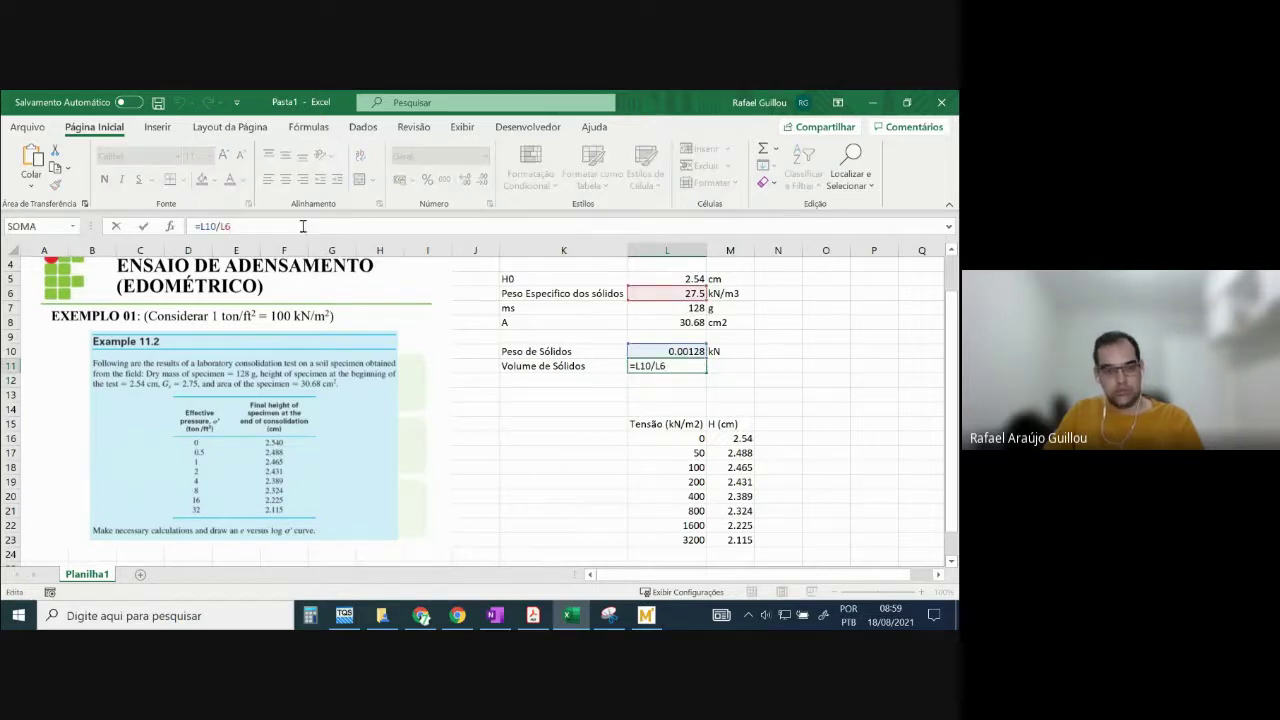
pyautogui.click(200, 226)
pyautogui.write('(')
pyautogui.click(240, 227)
pyautogui.write(')*10')
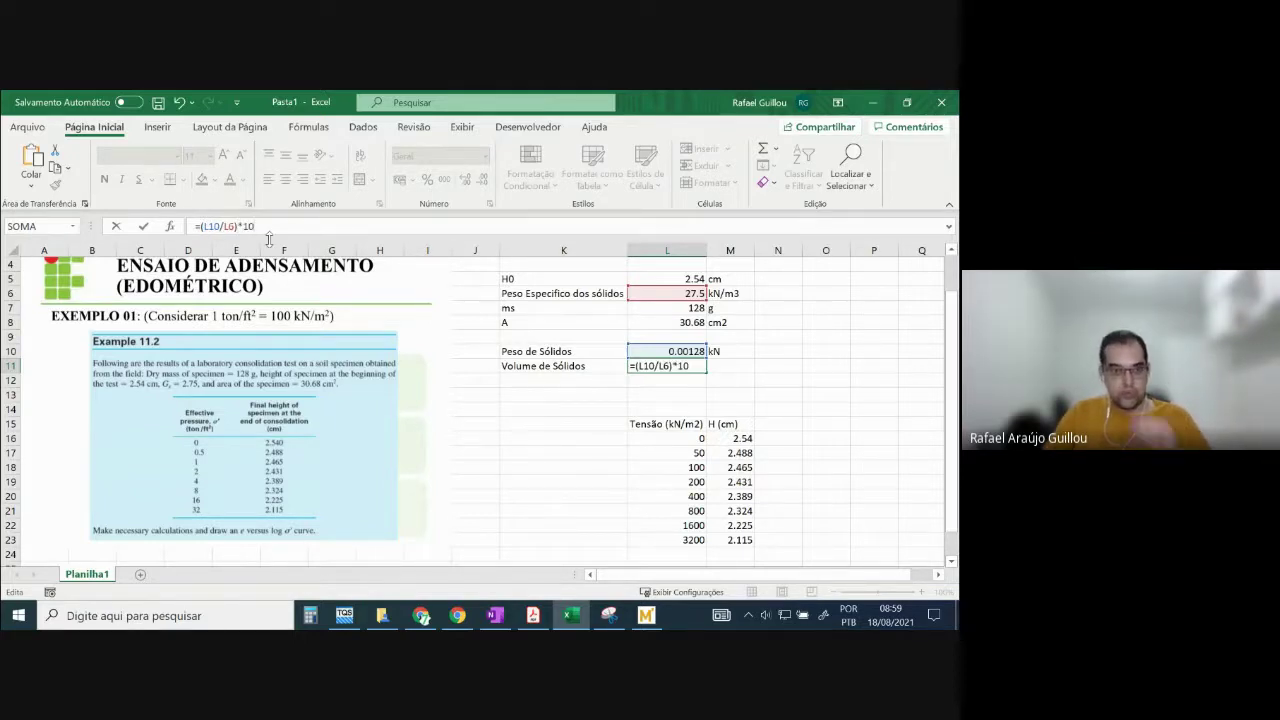
pyautogui.write('^6')
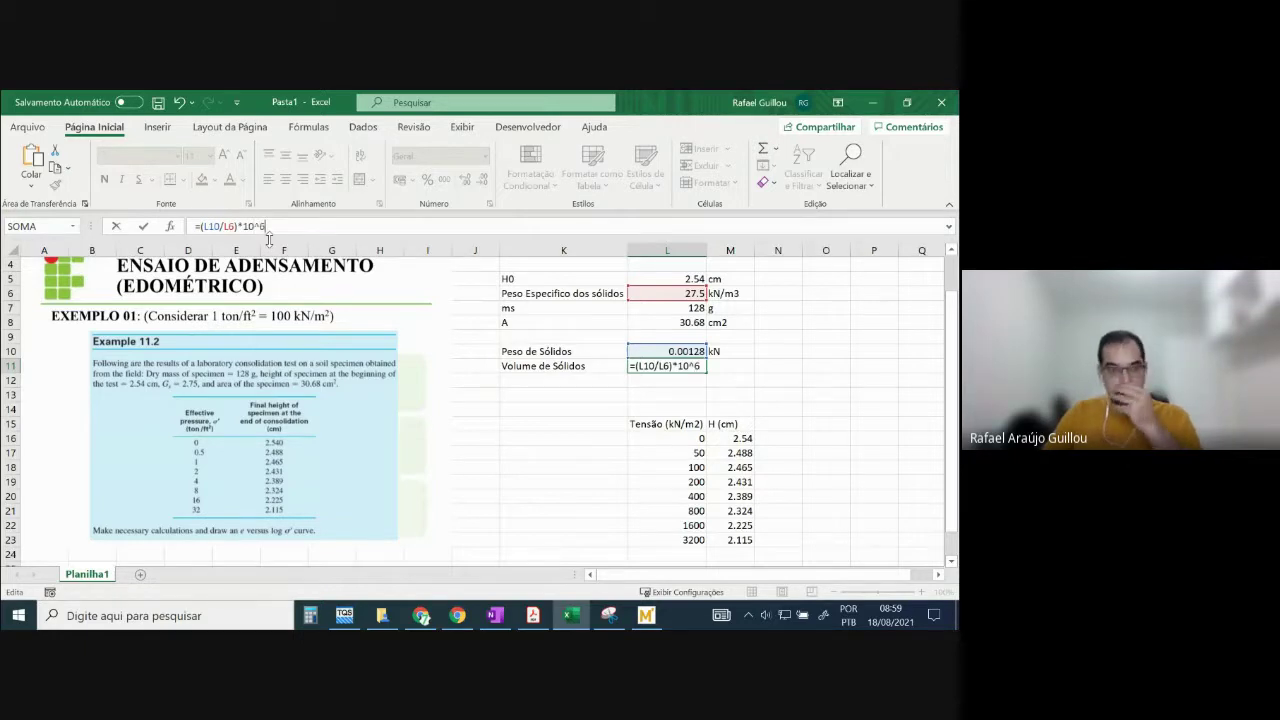
pyautogui.press('Return')
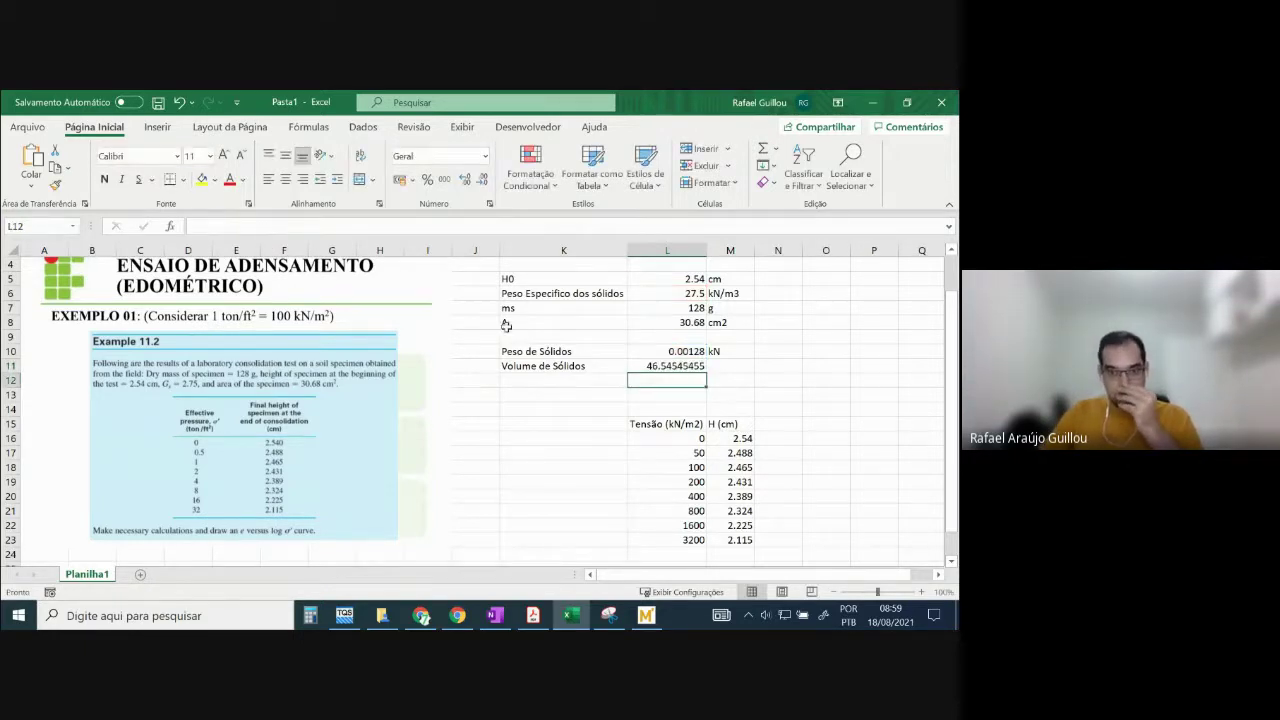
# - Enter the unit cm3 beside the solids' volume in M11
pyautogui.click(696, 360)
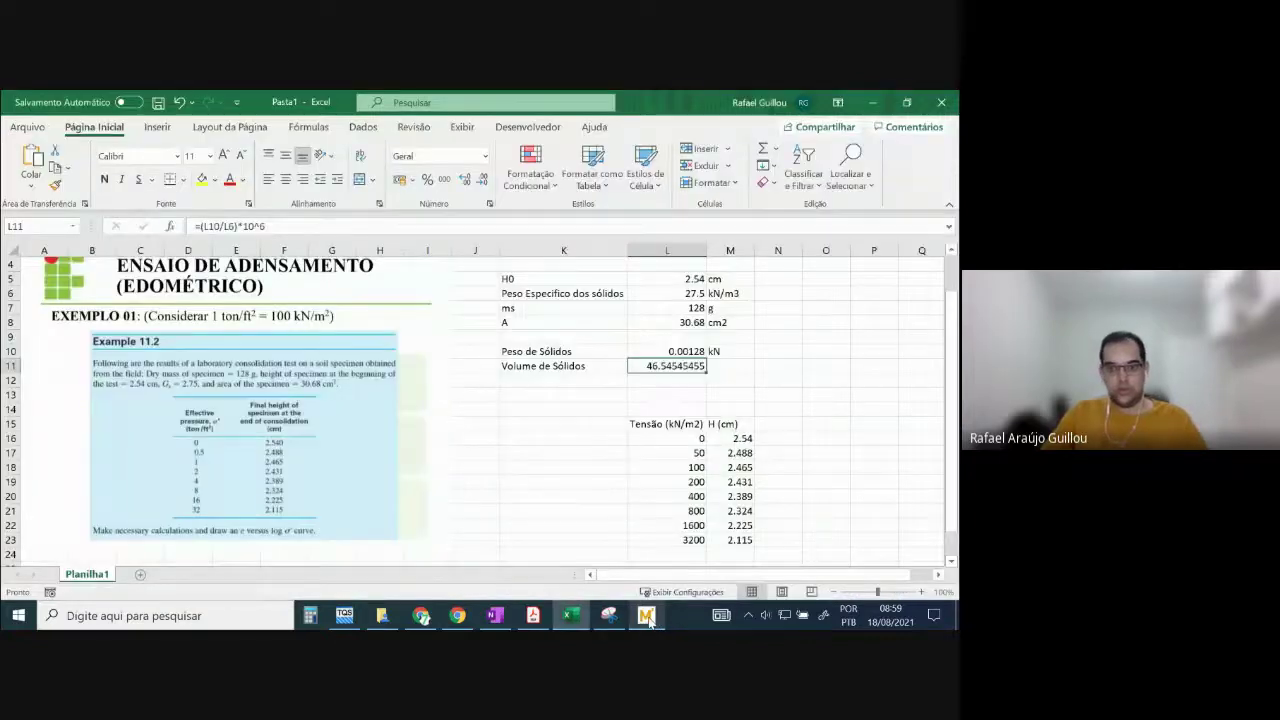
pyautogui.click(734, 369)
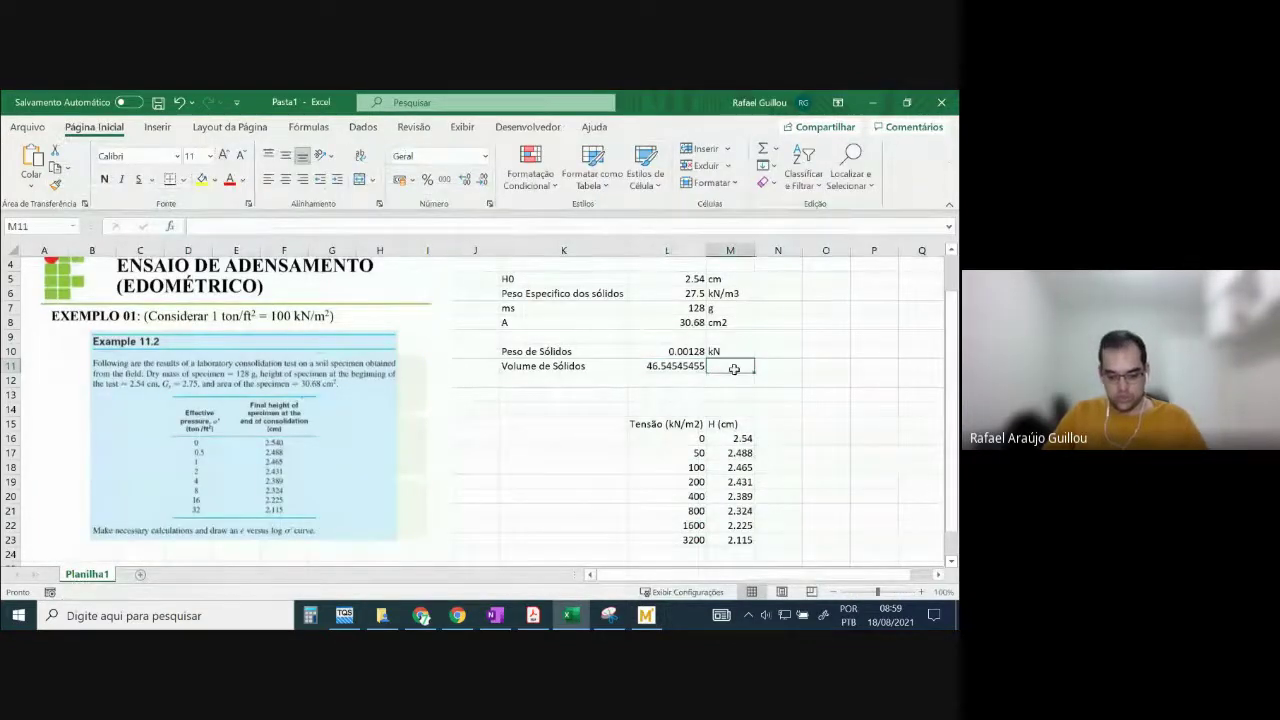
pyautogui.write('cm3')
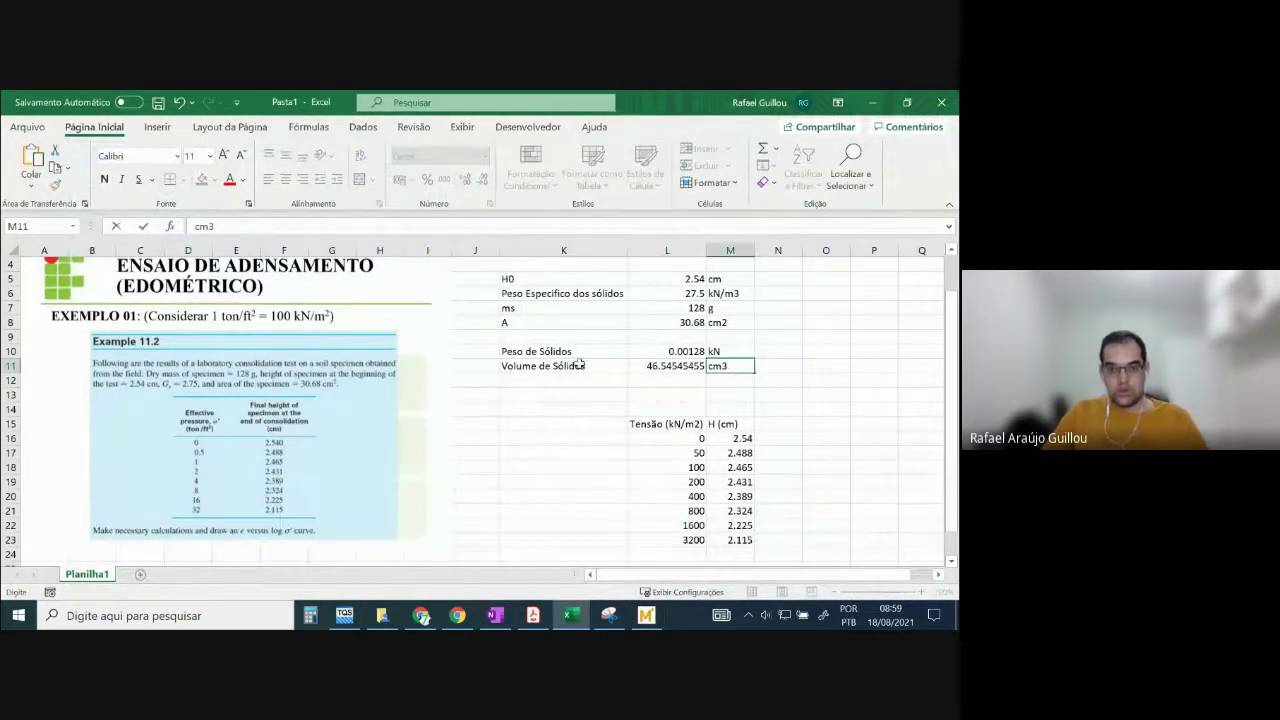
# - Enter the label Hs in K12 and calculate the solids' height in L12 with =L11/L8
pyautogui.click(553, 378)
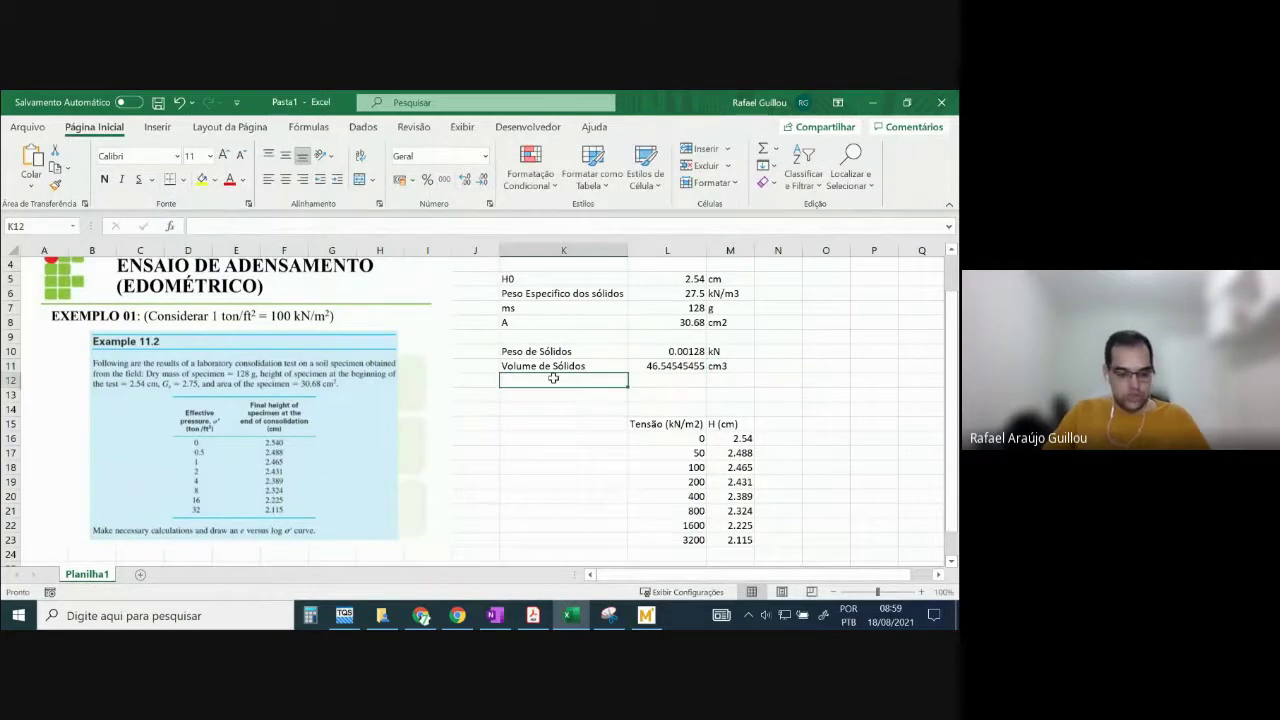
pyautogui.write('H')
pyautogui.press('BackSpace')
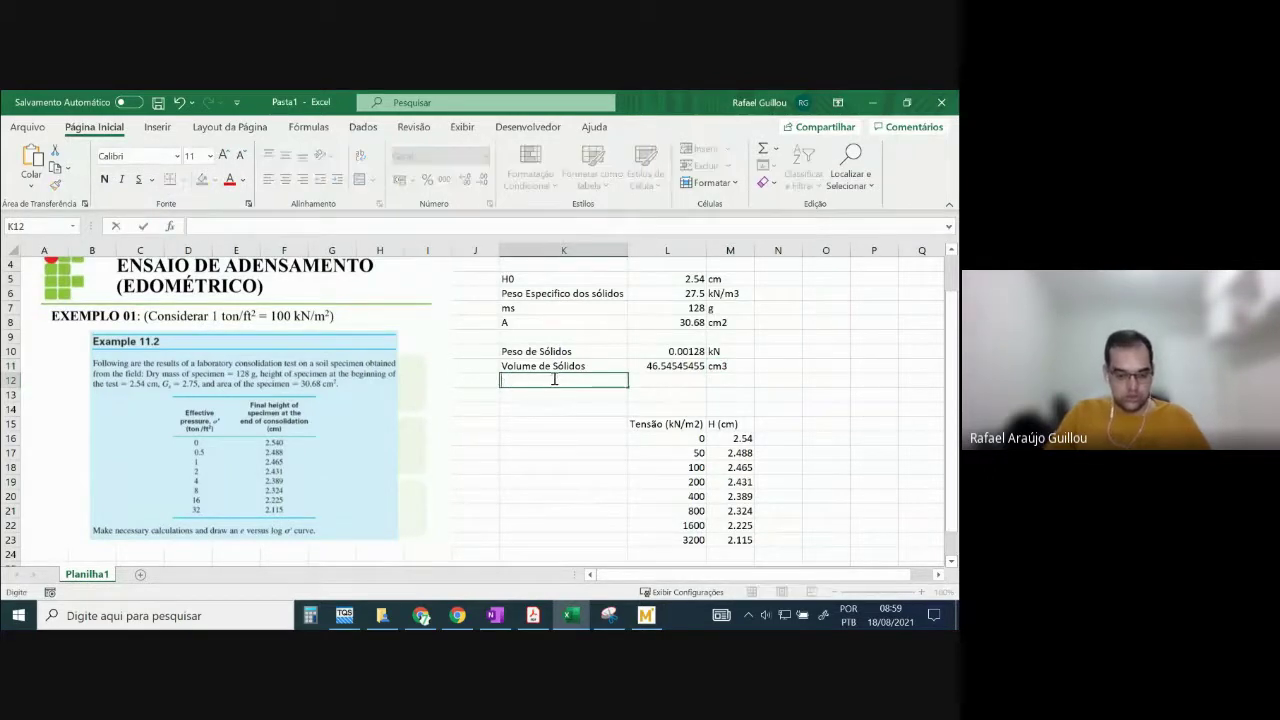
pyautogui.click(642, 382)
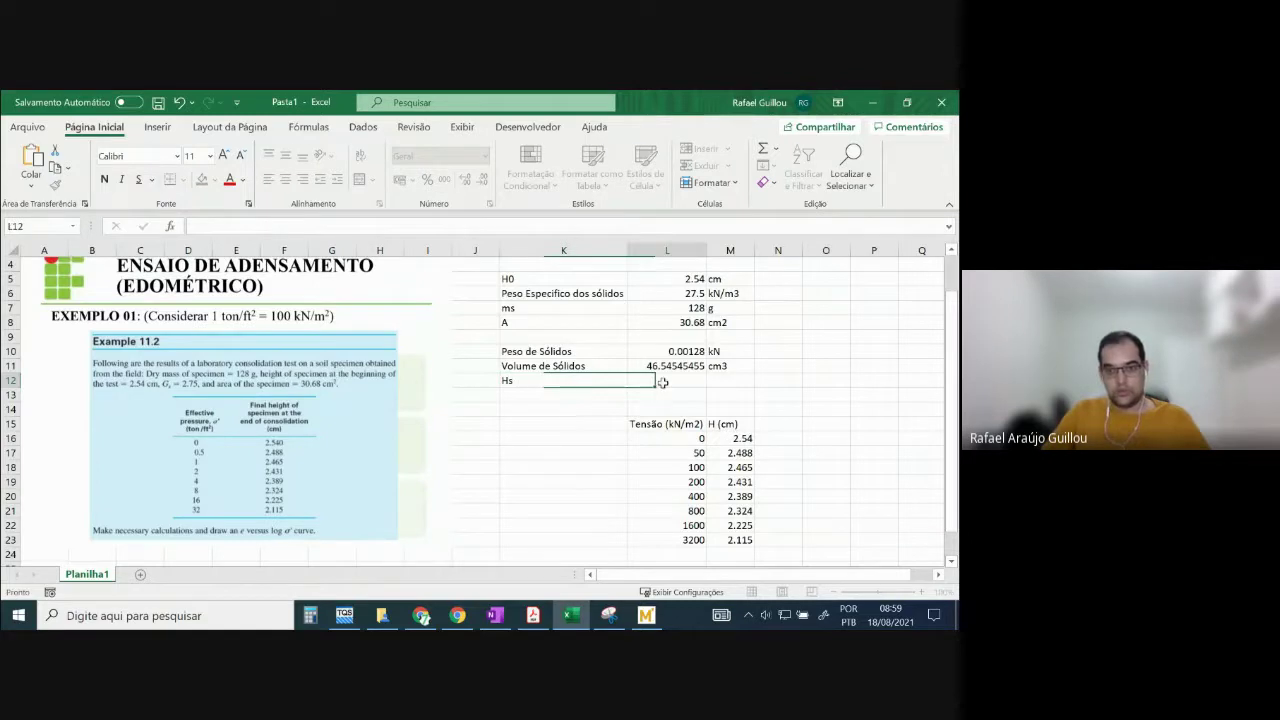
pyautogui.write('=')
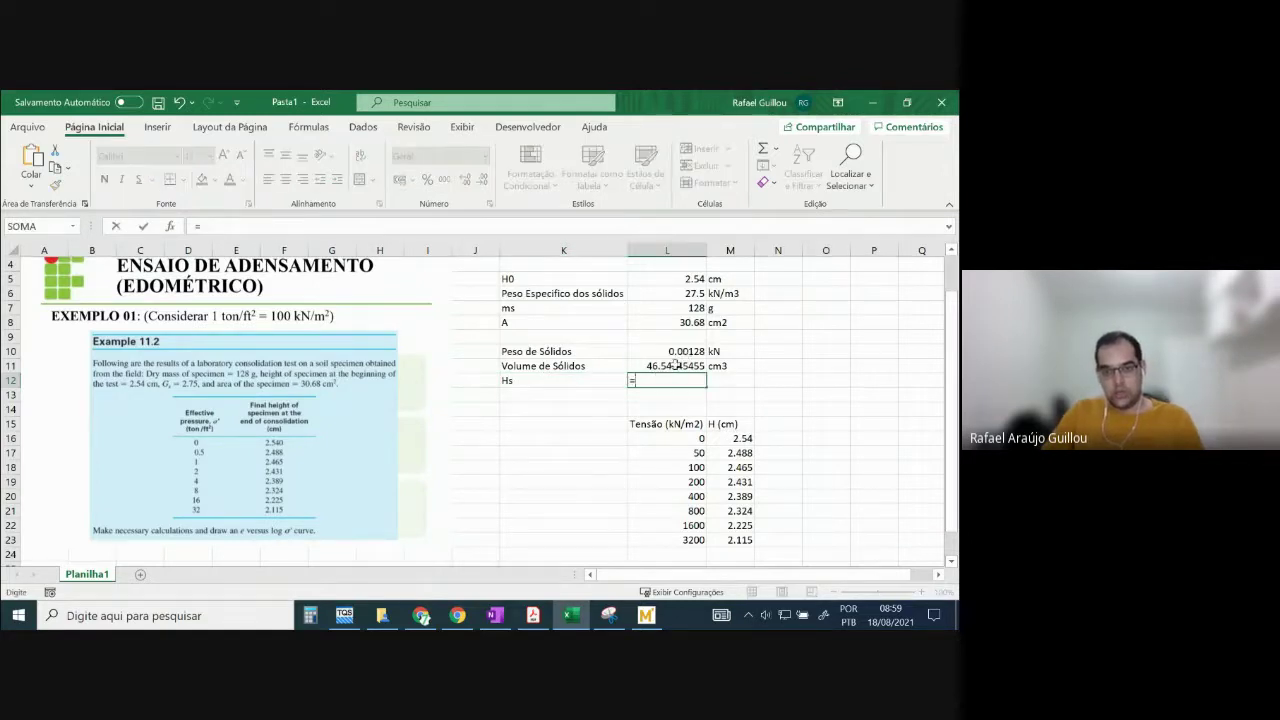
pyautogui.click(675, 366)
pyautogui.write('/')
pyautogui.click(703, 321)
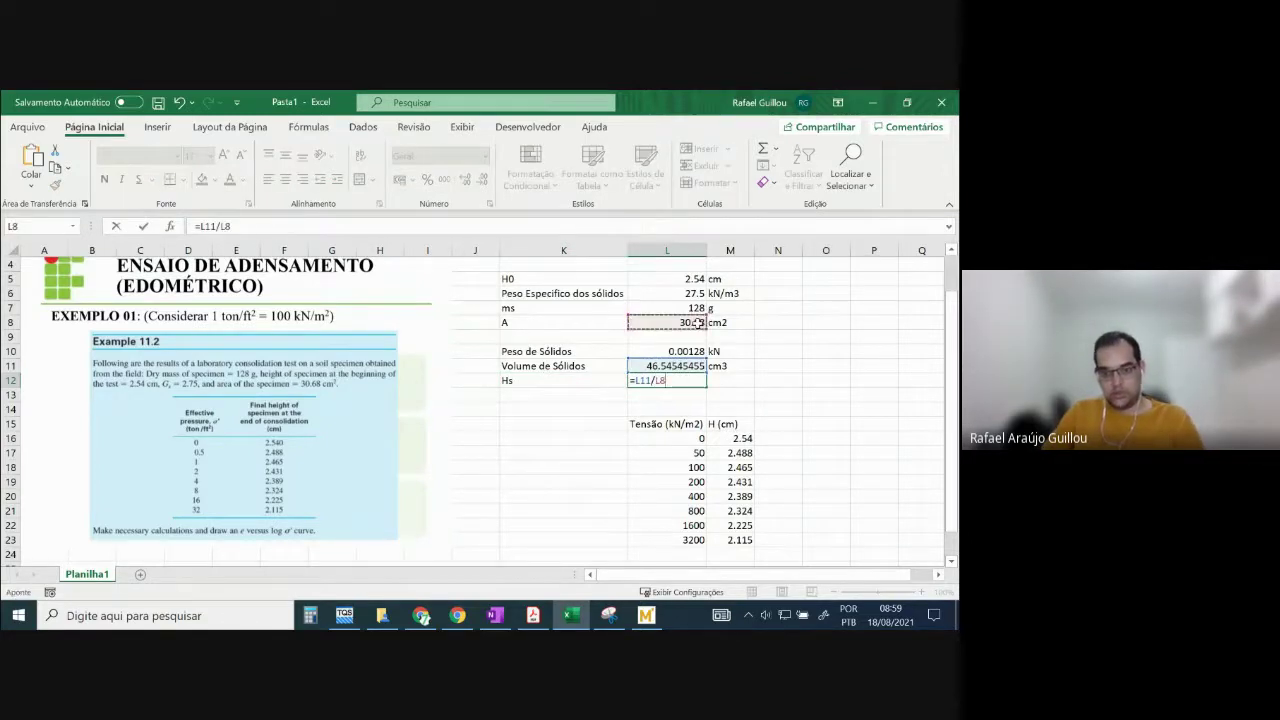
pyautogui.press('Return')
# - Enter the unit cm beside the solids' height in M12
pyautogui.click(728, 380)
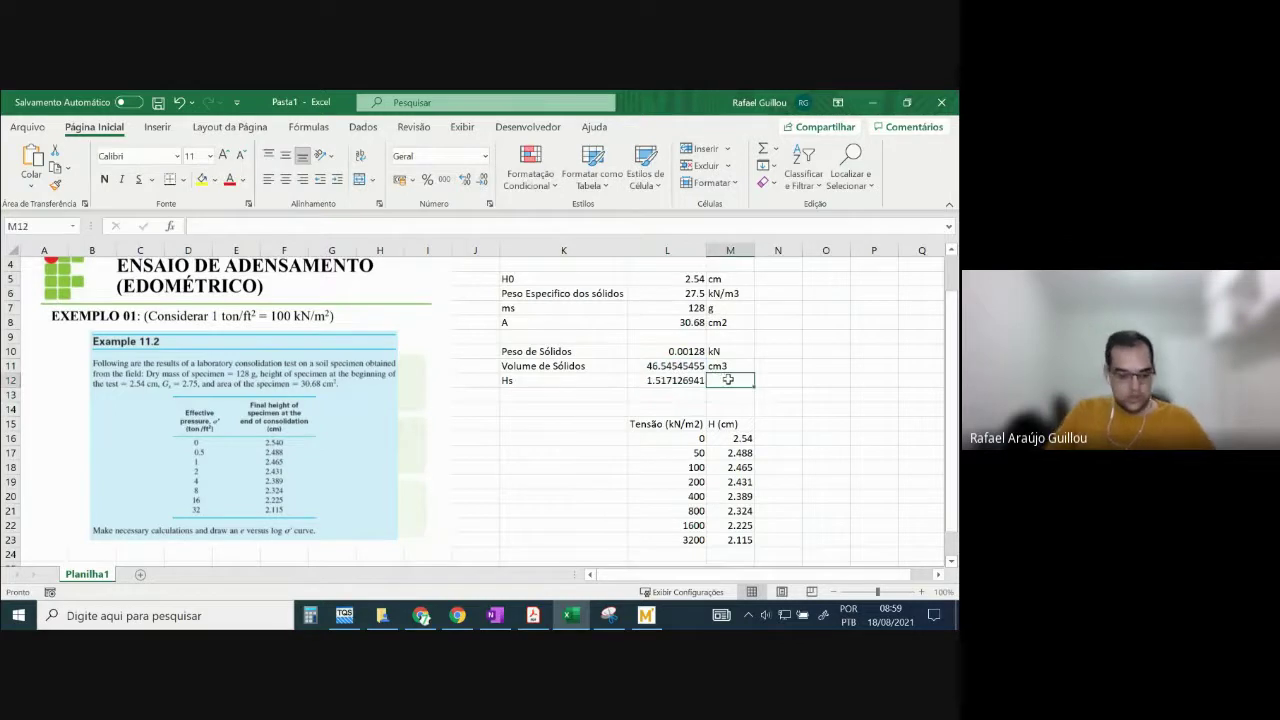
pyautogui.write('cm3')
pyautogui.press('BackSpace')
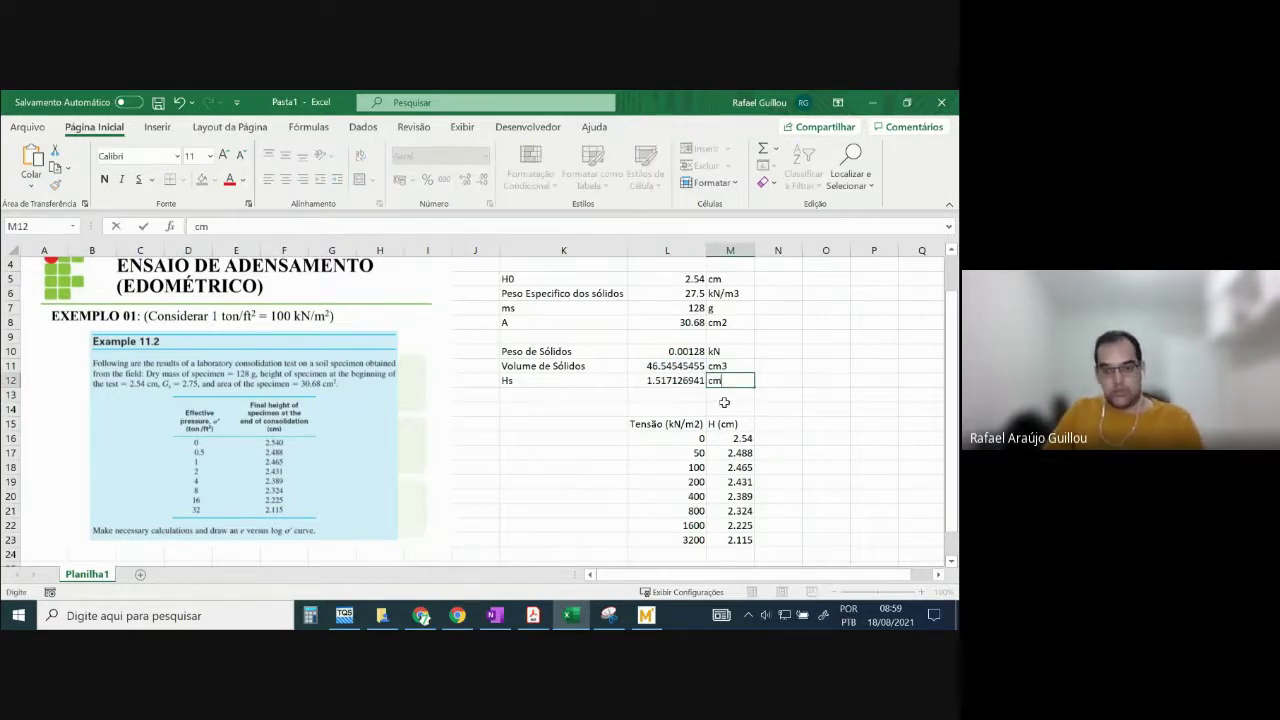
pyautogui.click(745, 408)
# - Add the column header e in N15, beside the H (cm) header
pyautogui.click(774, 438)
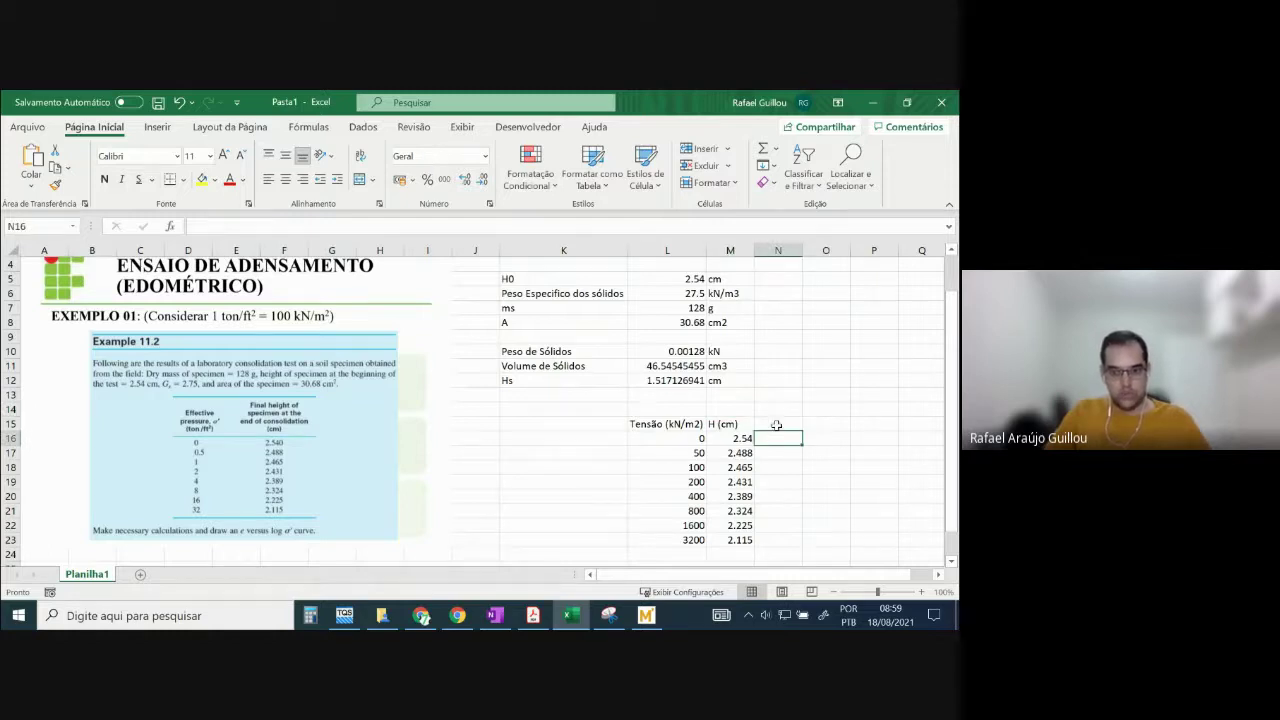
pyautogui.click(778, 424)
pyautogui.write('e')
# - Begin a formula in N16, check the void ratio expression in the OneNote handwritten notes, and return to Excel
pyautogui.click(785, 440)
pyautogui.write('=')
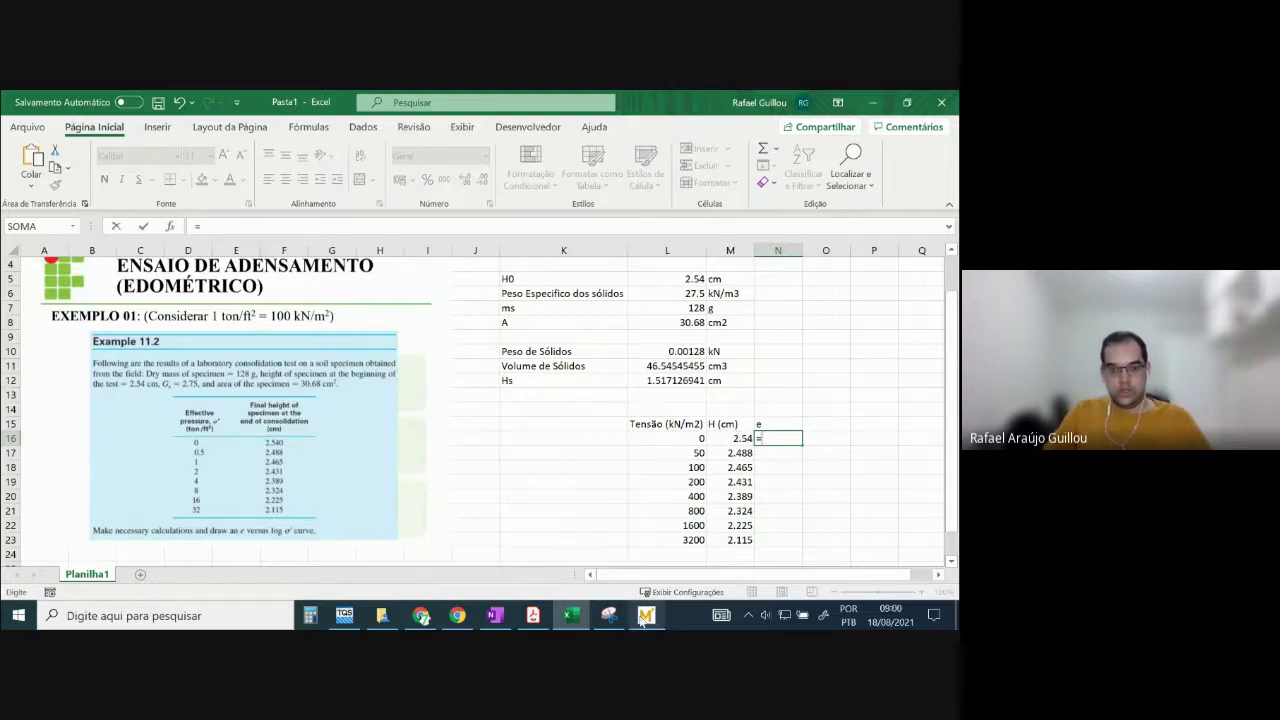
pyautogui.click(508, 618)
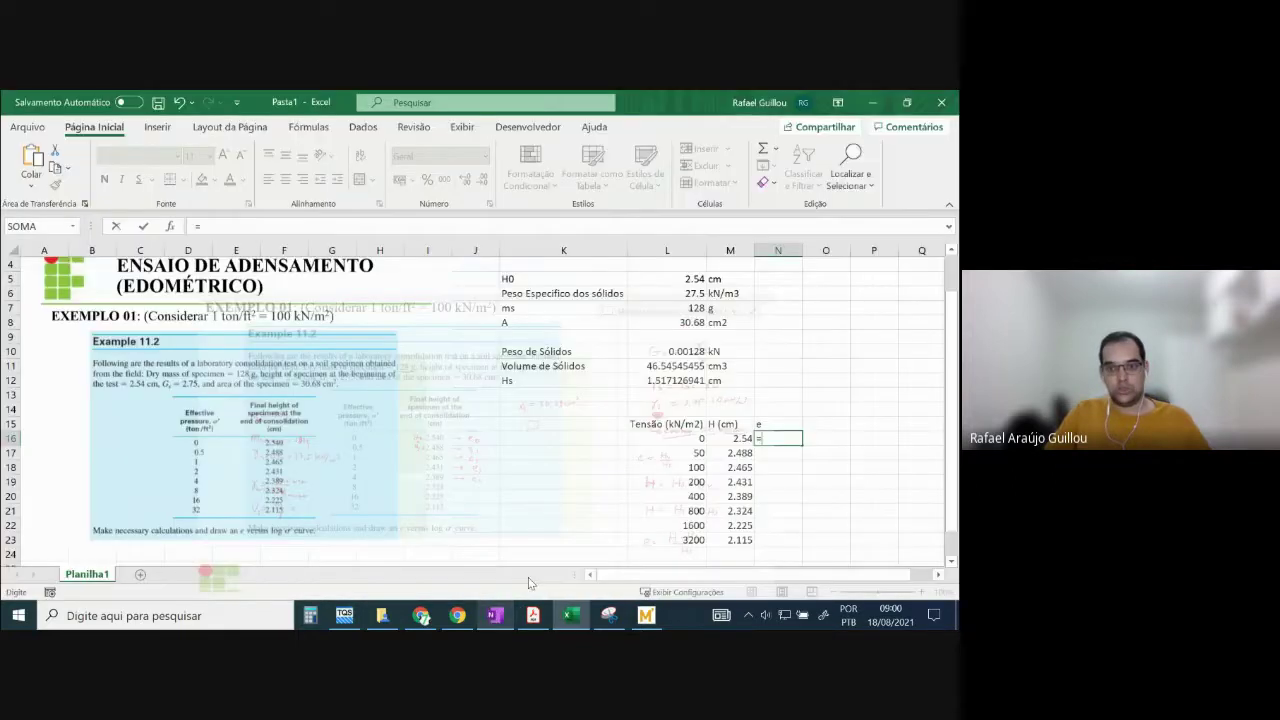
pyautogui.click(570, 615)
pyautogui.write('=')
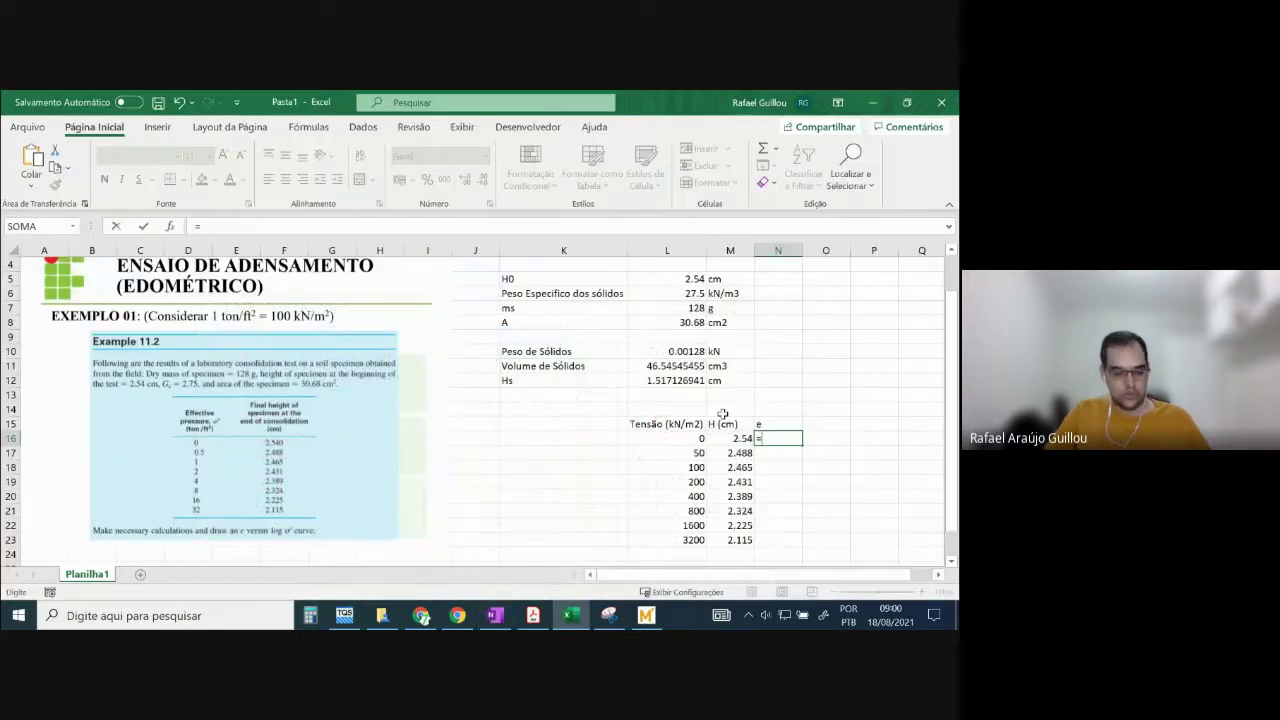
# - Build the void ratio formula in N16 as =($L$5-L12)/L12
pyautogui.write('H')
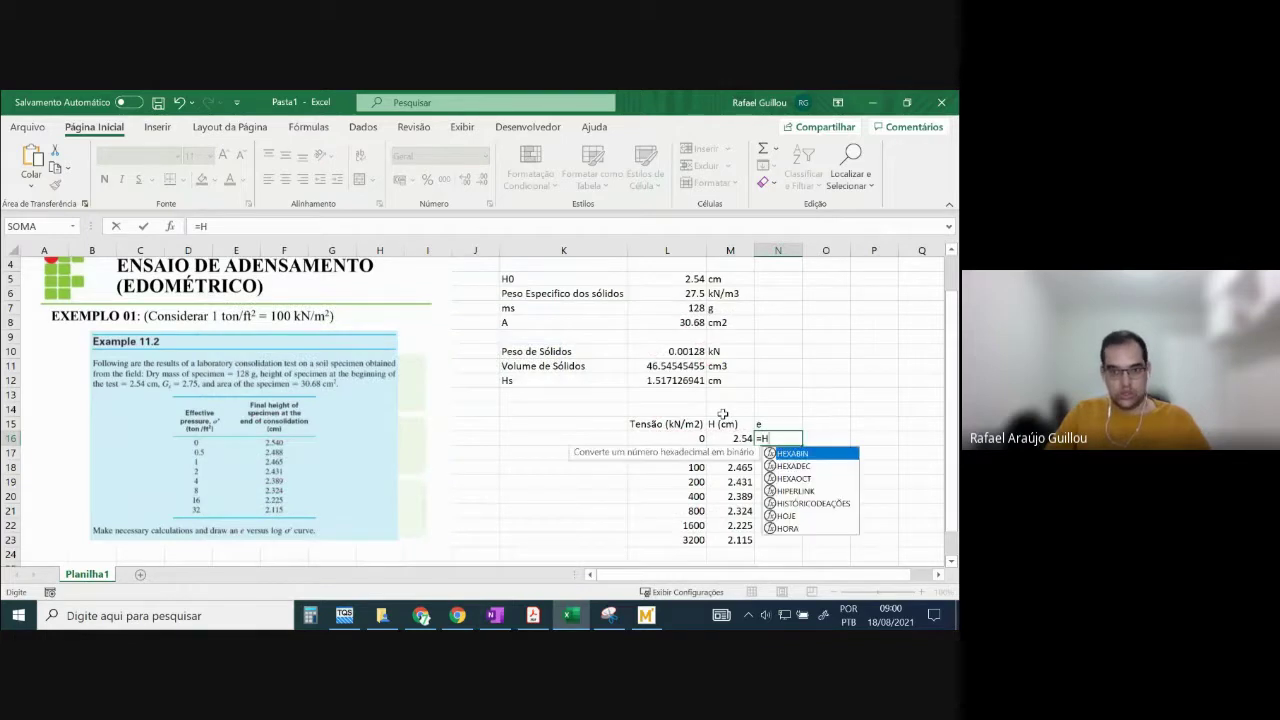
pyautogui.press('BackSpace')
pyautogui.click(693, 278)
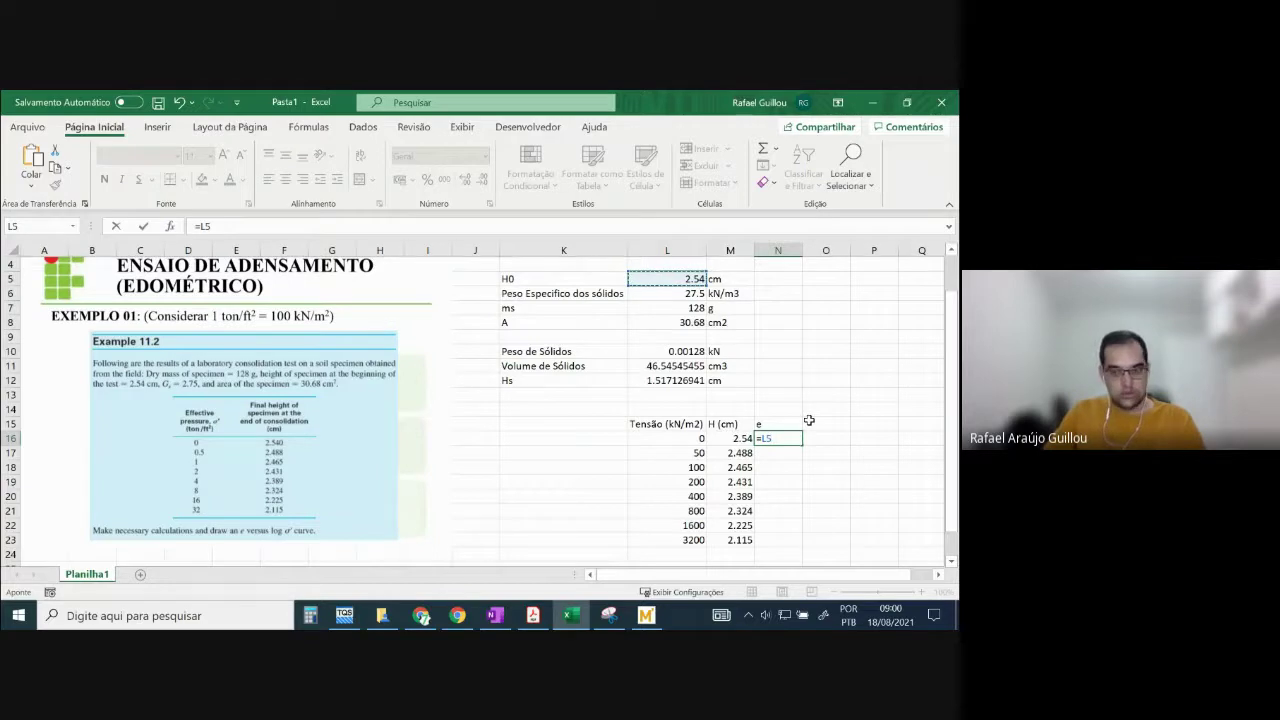
pyautogui.press('F4')
pyautogui.write('-')
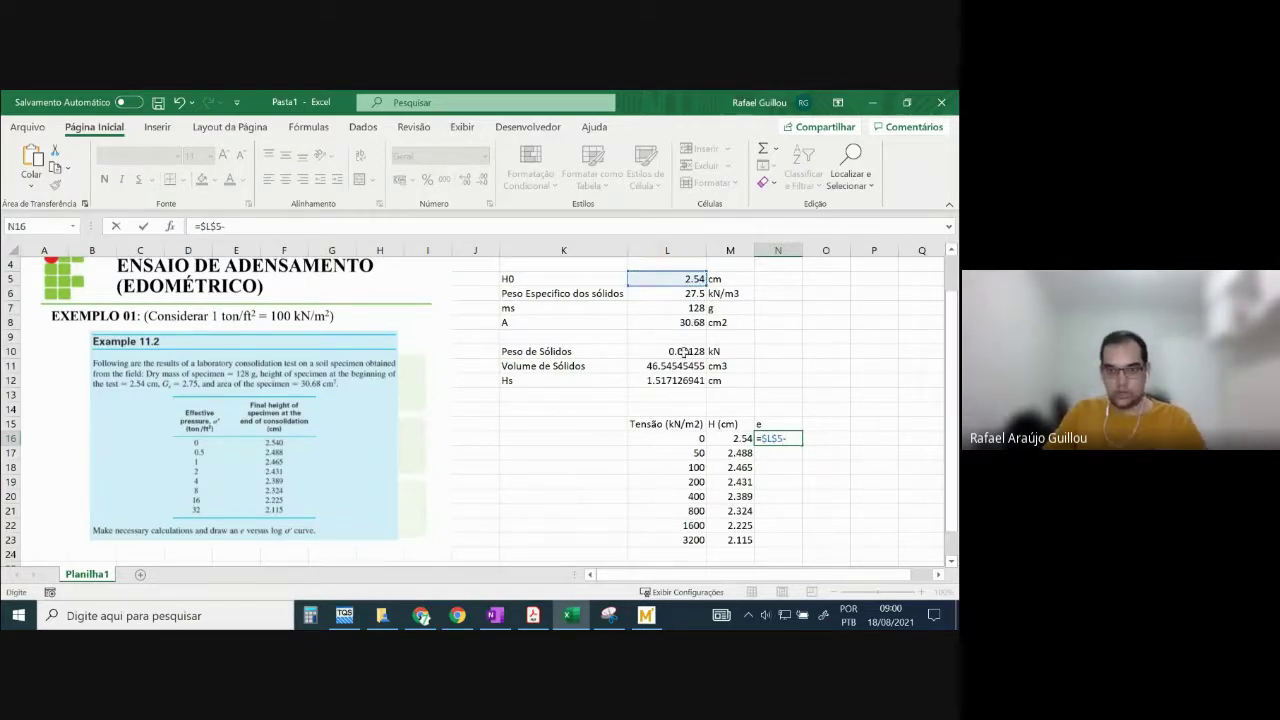
pyautogui.click(681, 381)
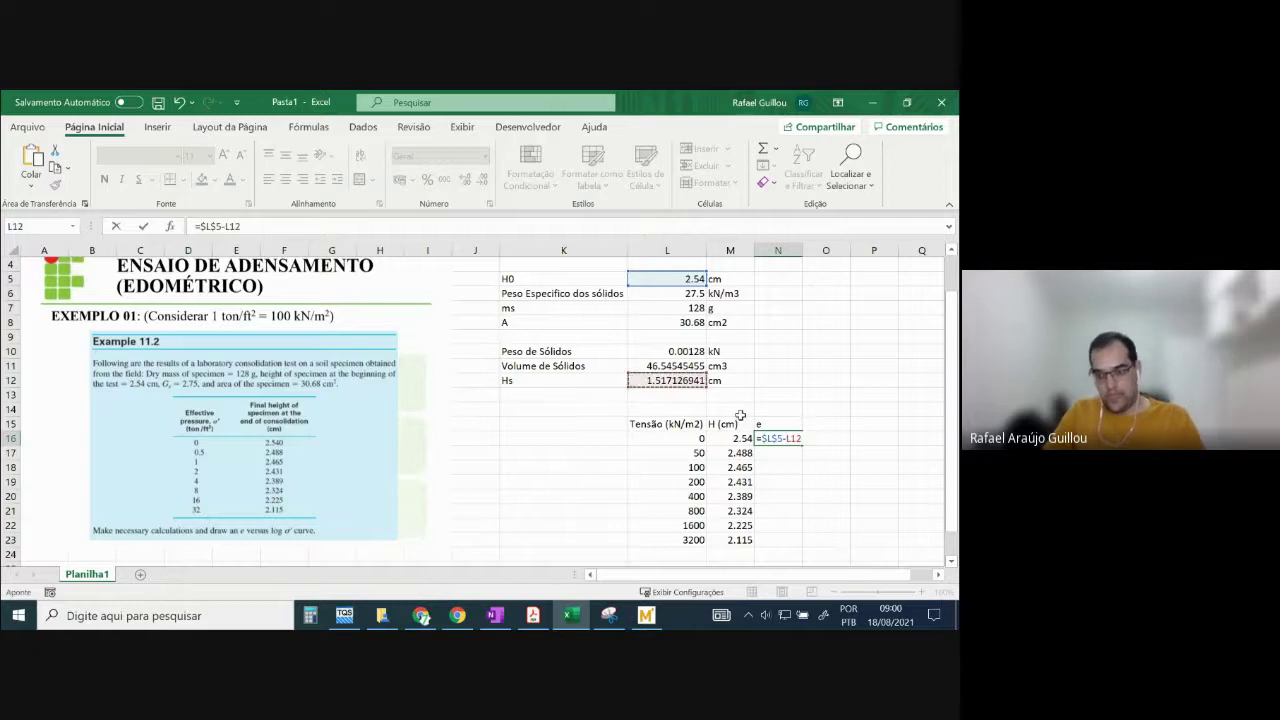
pyautogui.click(349, 226)
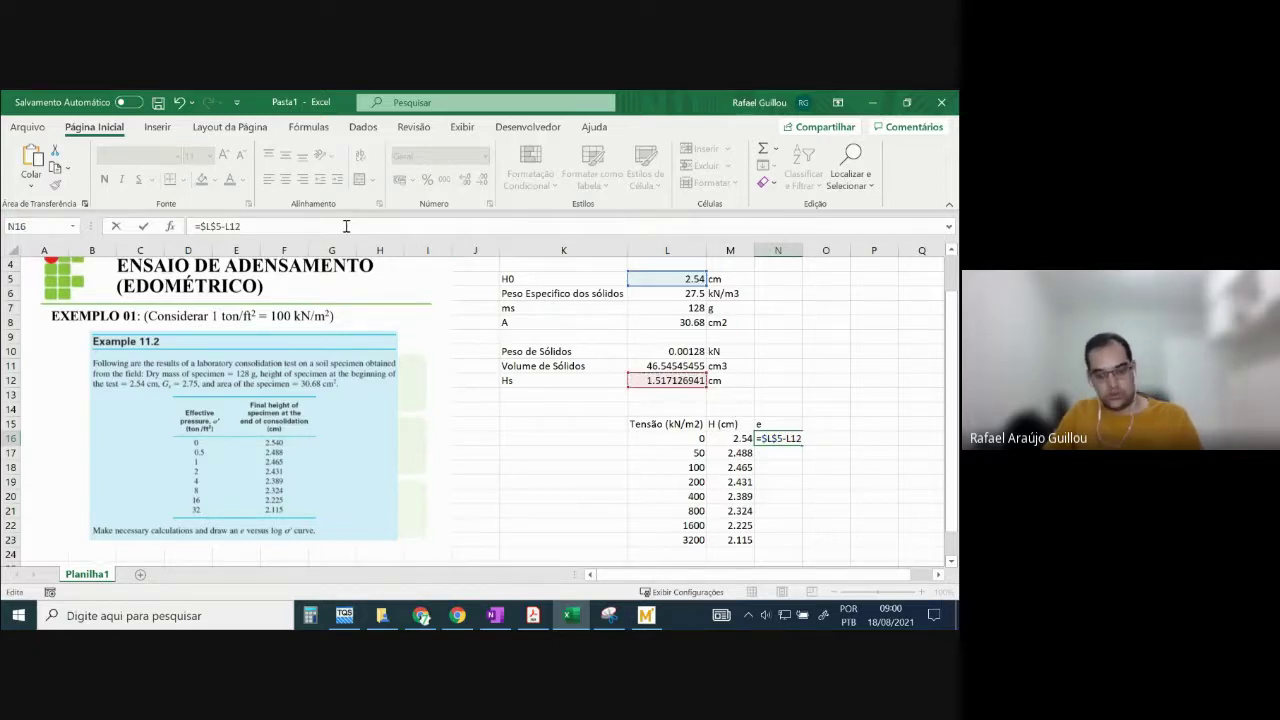
pyautogui.write(')')
pyautogui.click(199, 228)
pyautogui.write('(')
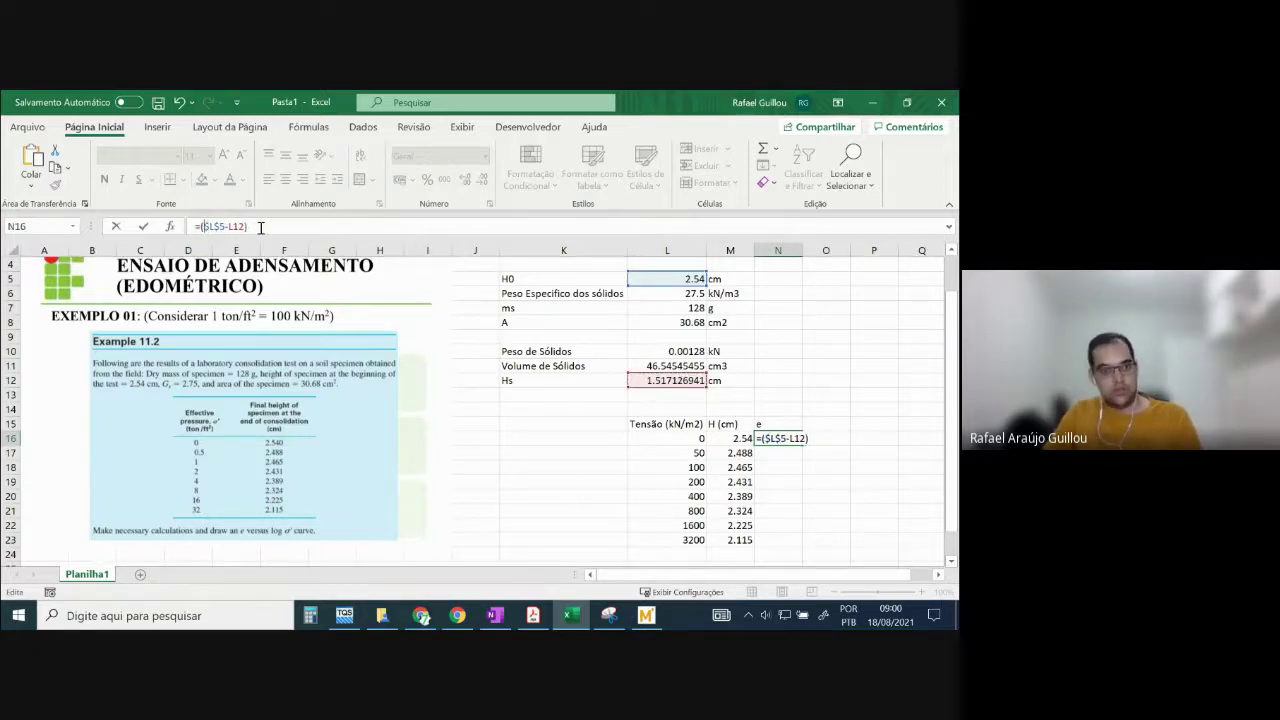
pyautogui.write('/')
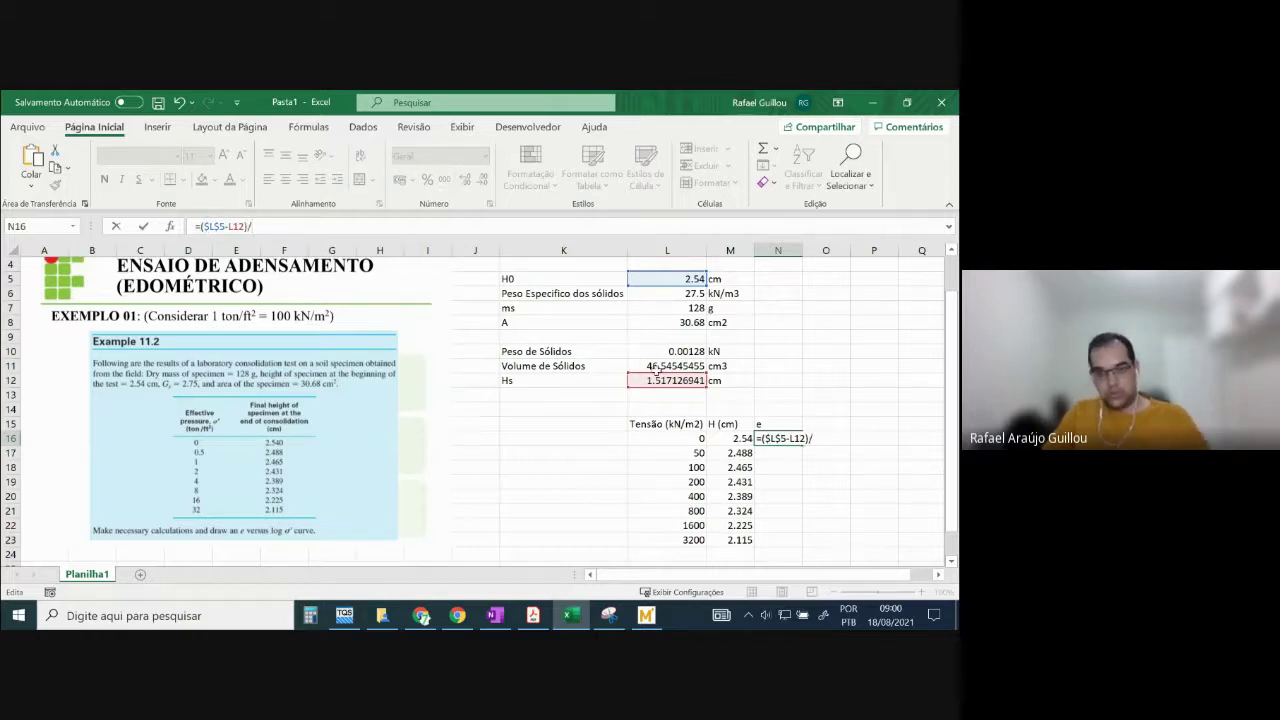
pyautogui.click(667, 378)
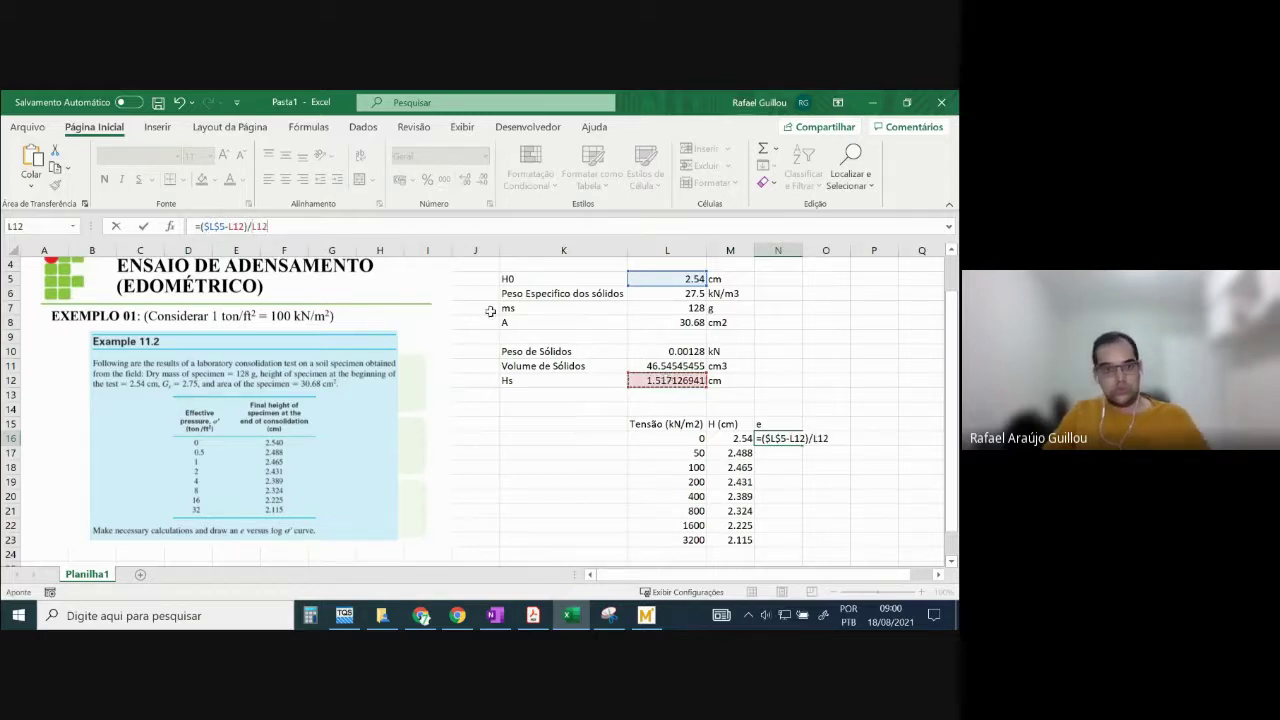
# - Replace the $L$5 reference in the N16 formula with the stage height in M16
pyautogui.click(225, 225)
pyautogui.moveTo(225, 225); pyautogui.dragTo(203, 226)
pyautogui.press('BackSpace')
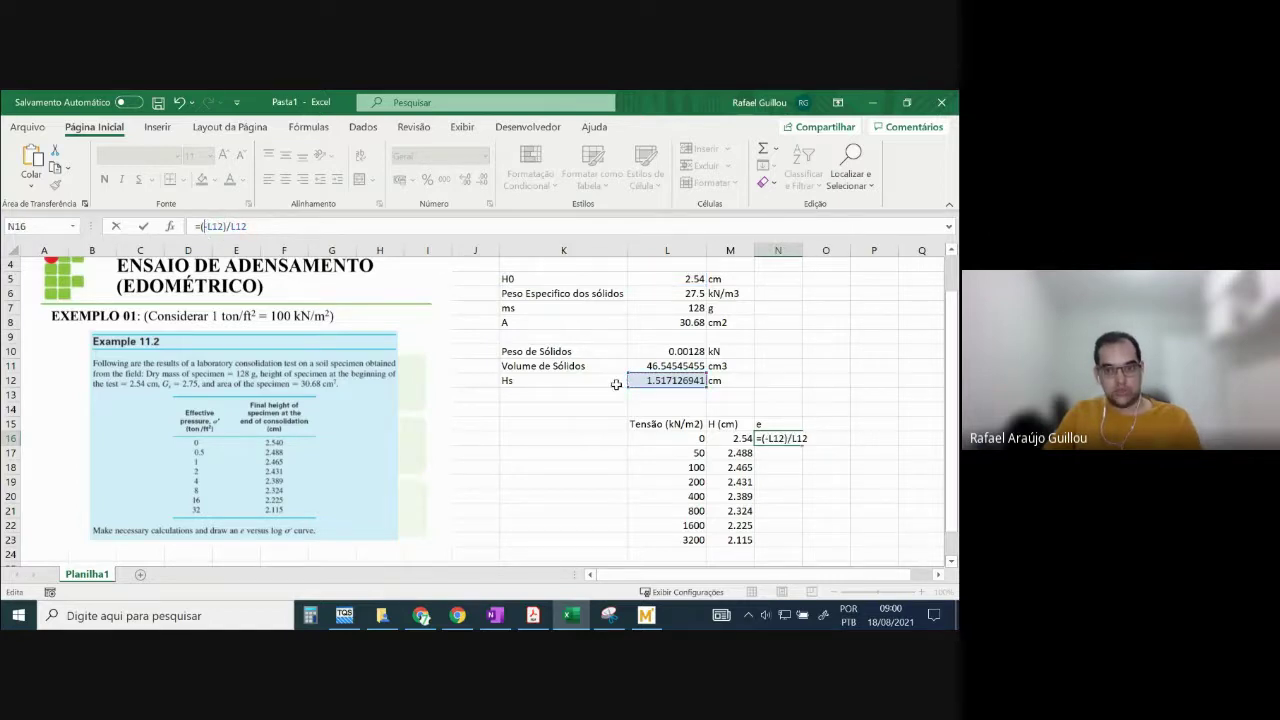
pyautogui.click(710, 437)
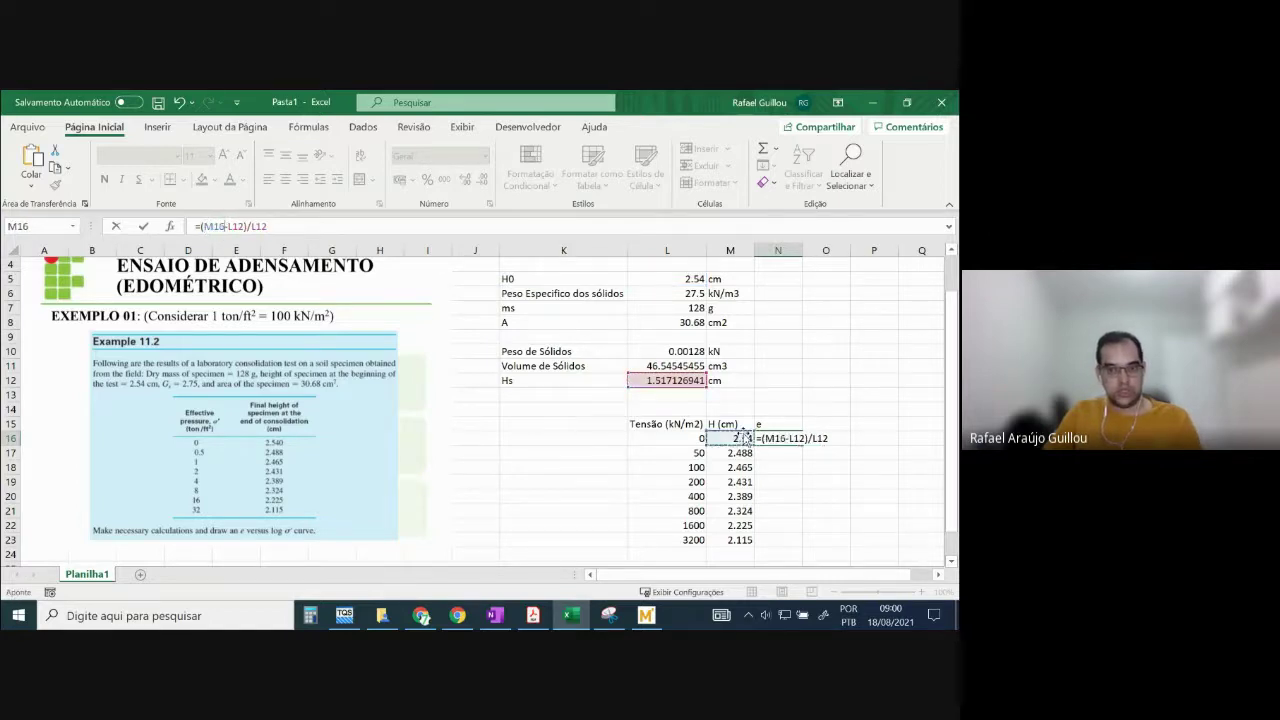
# - Make both L12 references absolute so N16 reads =(M16-$L$12)/$L$12, and fill the formula down through N23
pyautogui.click(237, 226)
pyautogui.press('F4')
pyautogui.click(270, 226)
pyautogui.press('F4')
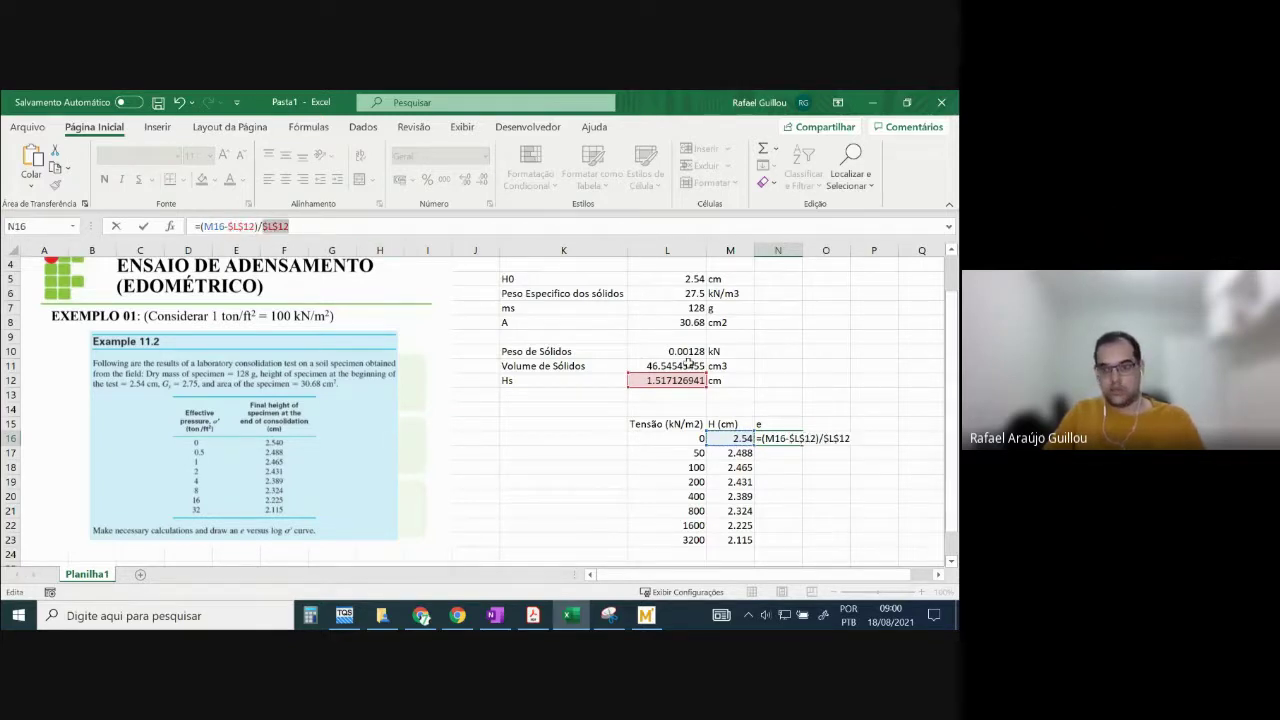
pyautogui.hotkey('ctrl', 'Return')
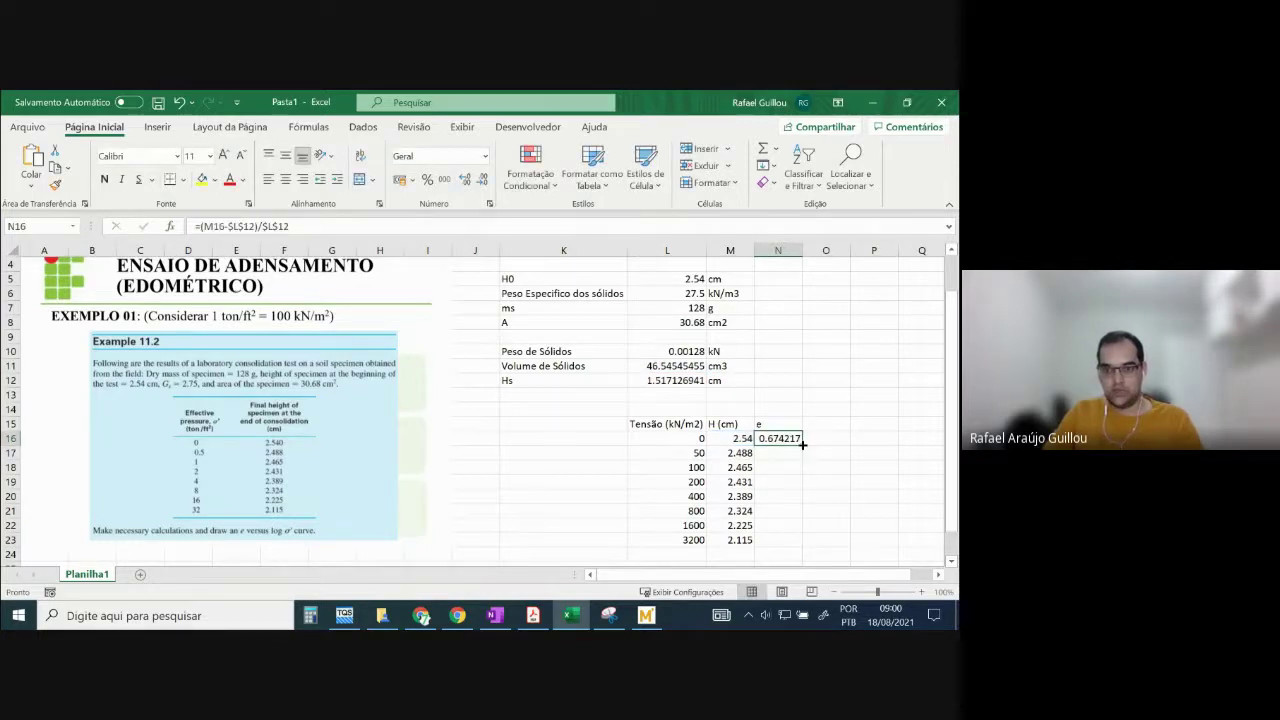
pyautogui.moveTo(802, 444); pyautogui.dragTo(805, 546)
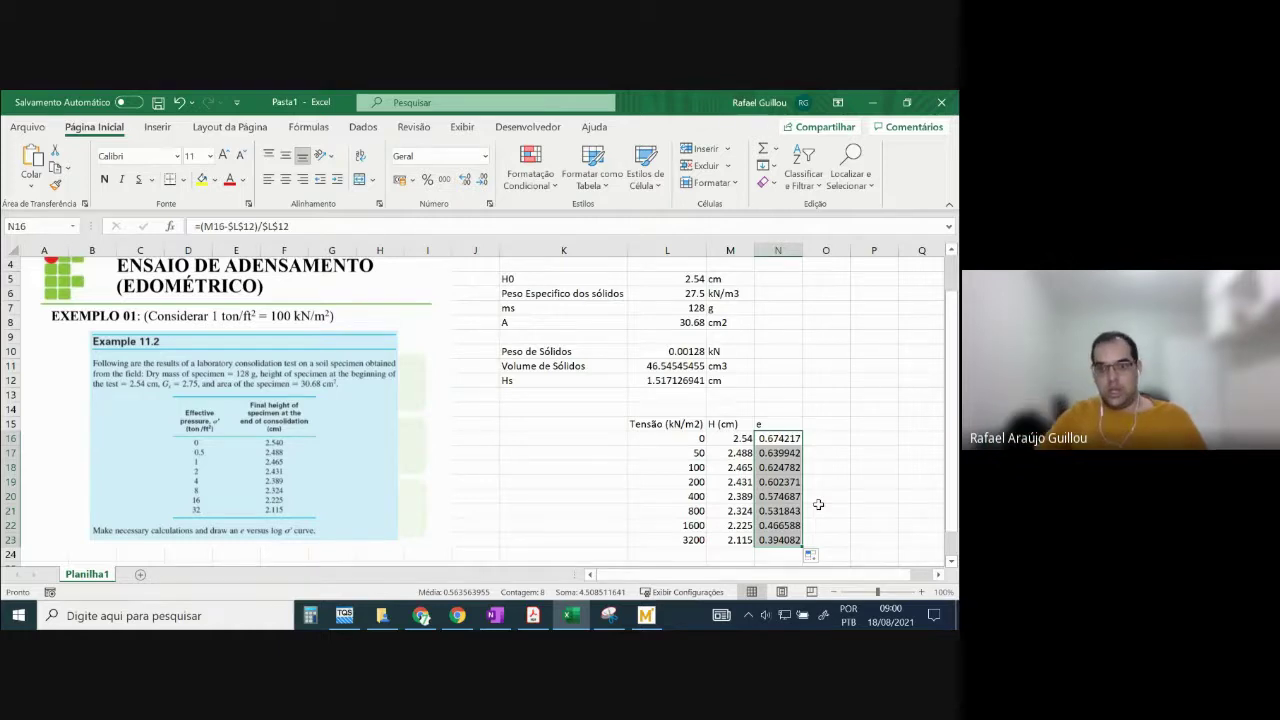
# - Center the table headers Tensão (kN/m2), H (cm) and e in L15:N15
pyautogui.scroll(-1, 818, 504)
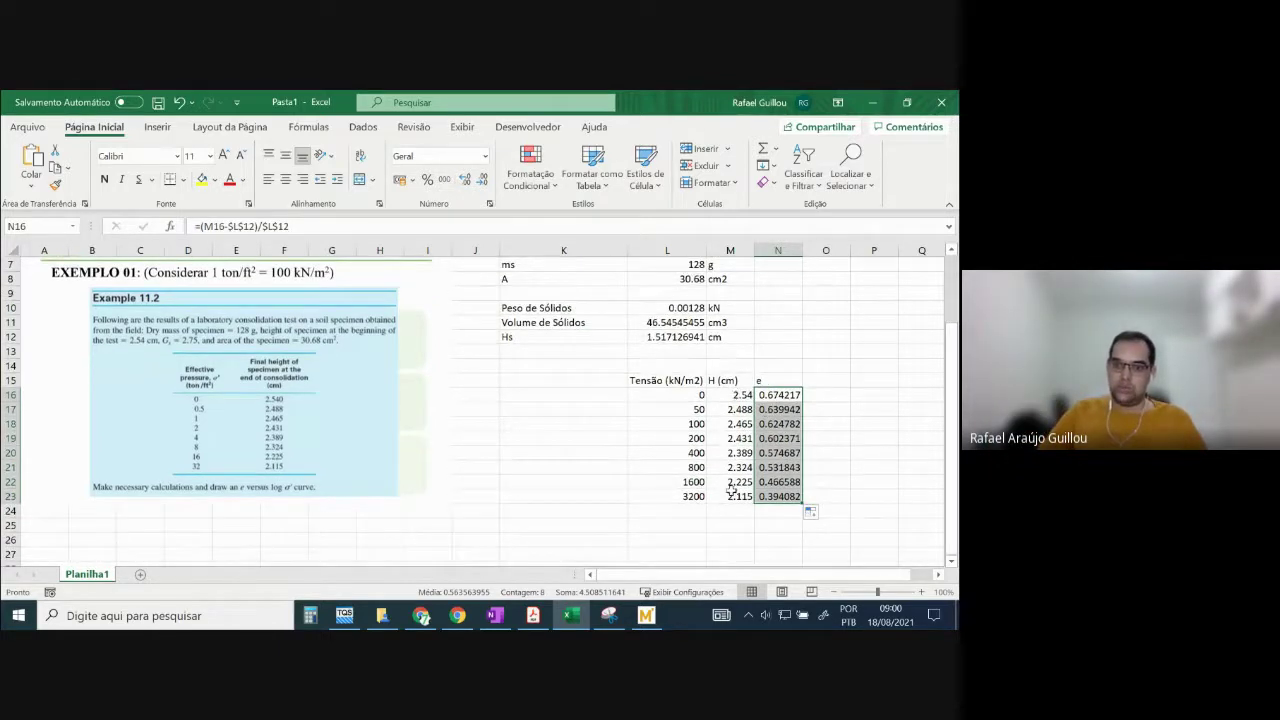
pyautogui.click(735, 409)
pyautogui.click(735, 396)
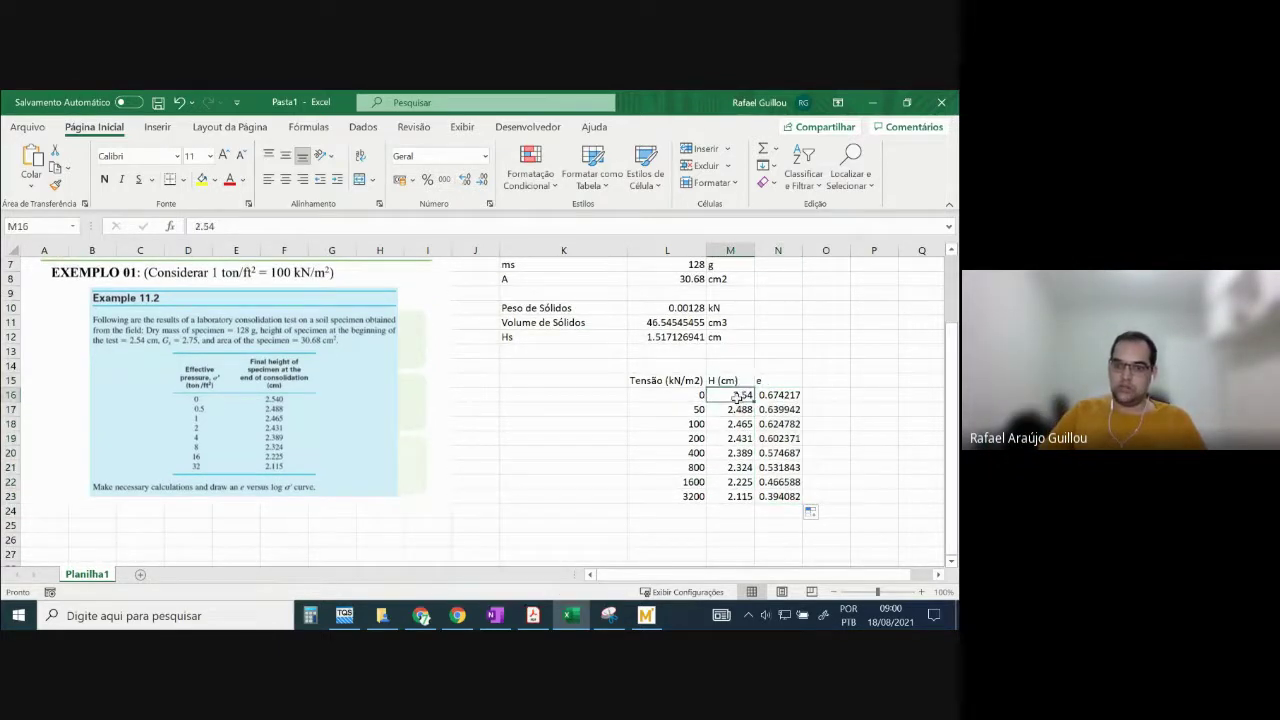
pyautogui.moveTo(697, 382); pyautogui.dragTo(785, 382)
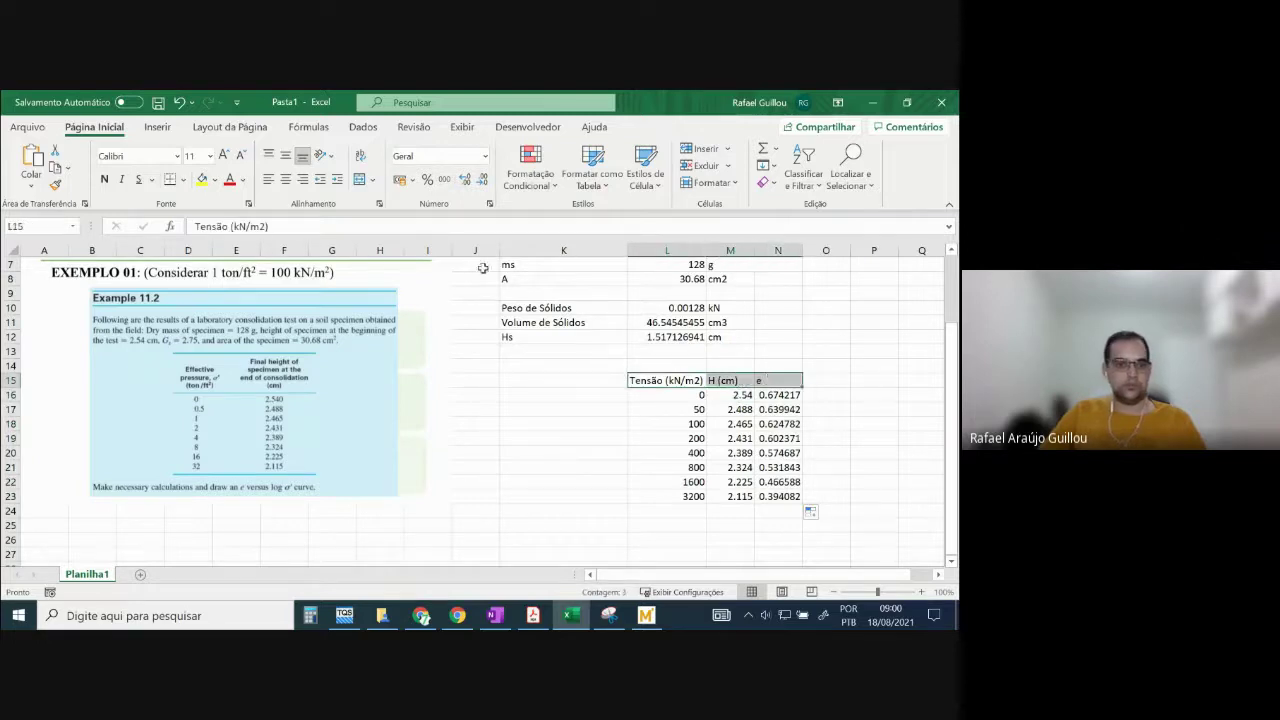
pyautogui.click(285, 179)
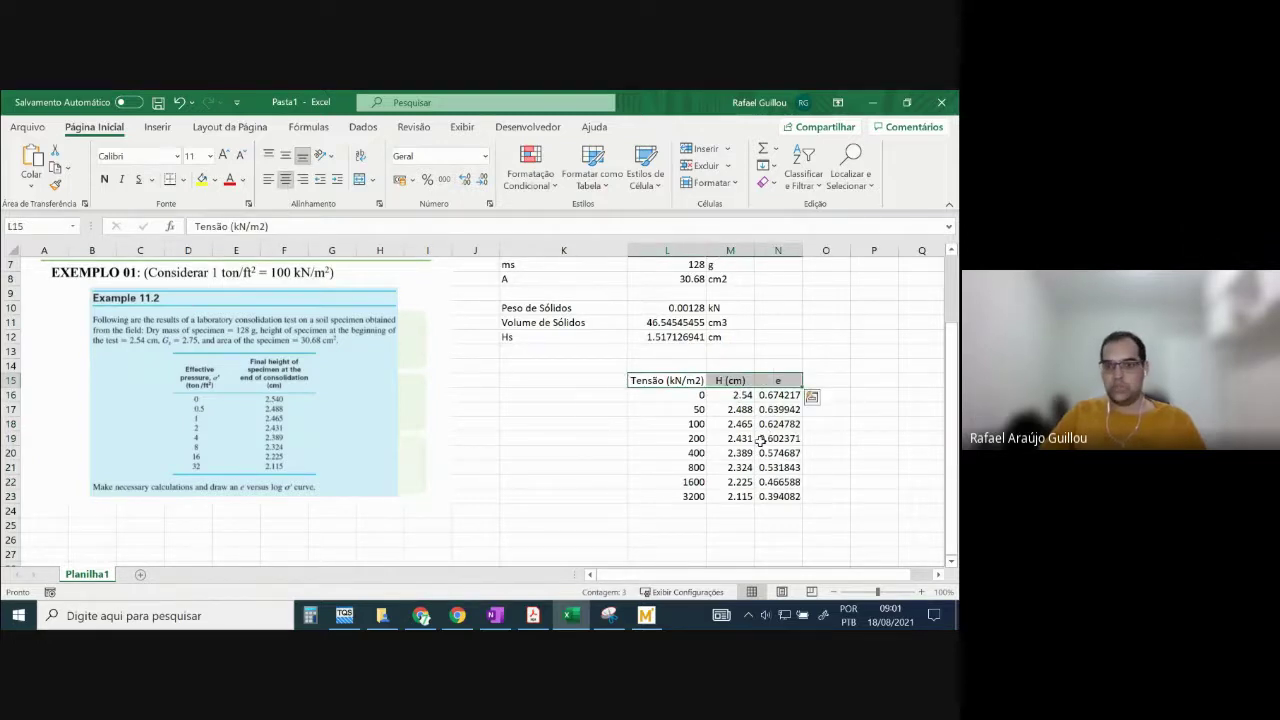
# - Center the stress, height and void ratio values in L16:N23
pyautogui.moveTo(690, 395); pyautogui.dragTo(686, 490)
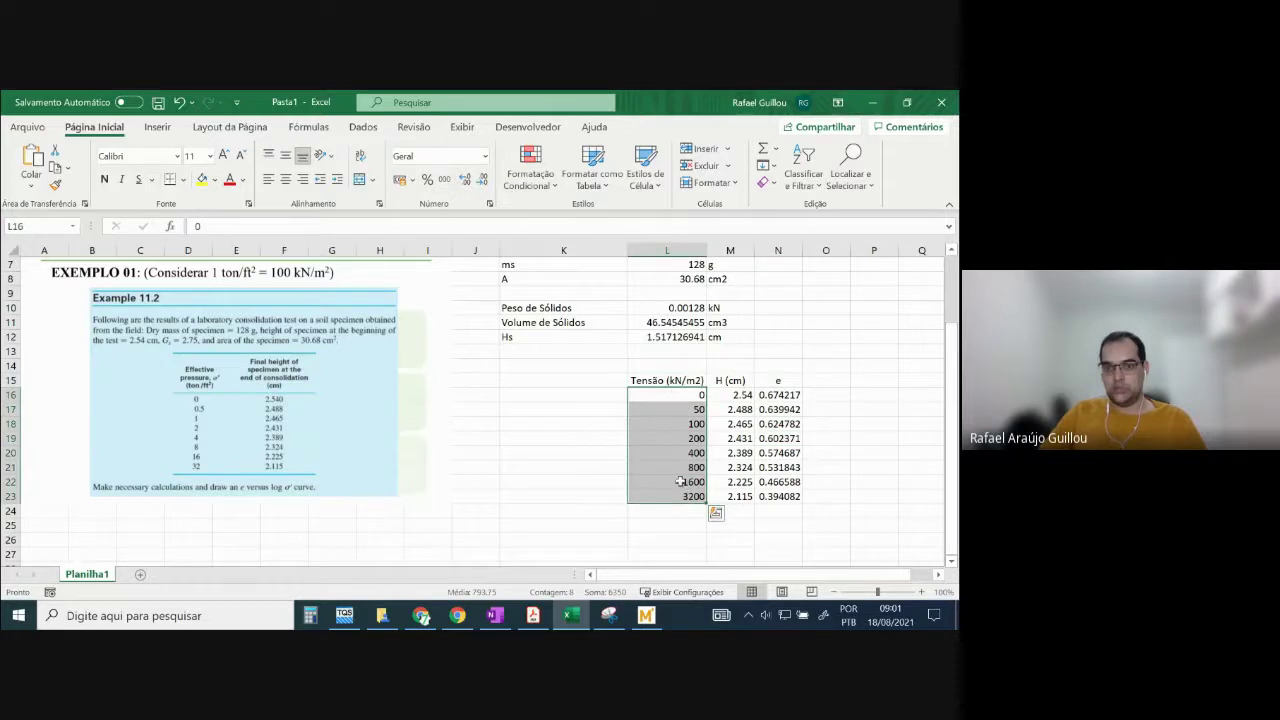
pyautogui.moveTo(792, 396); pyautogui.dragTo(790, 497)
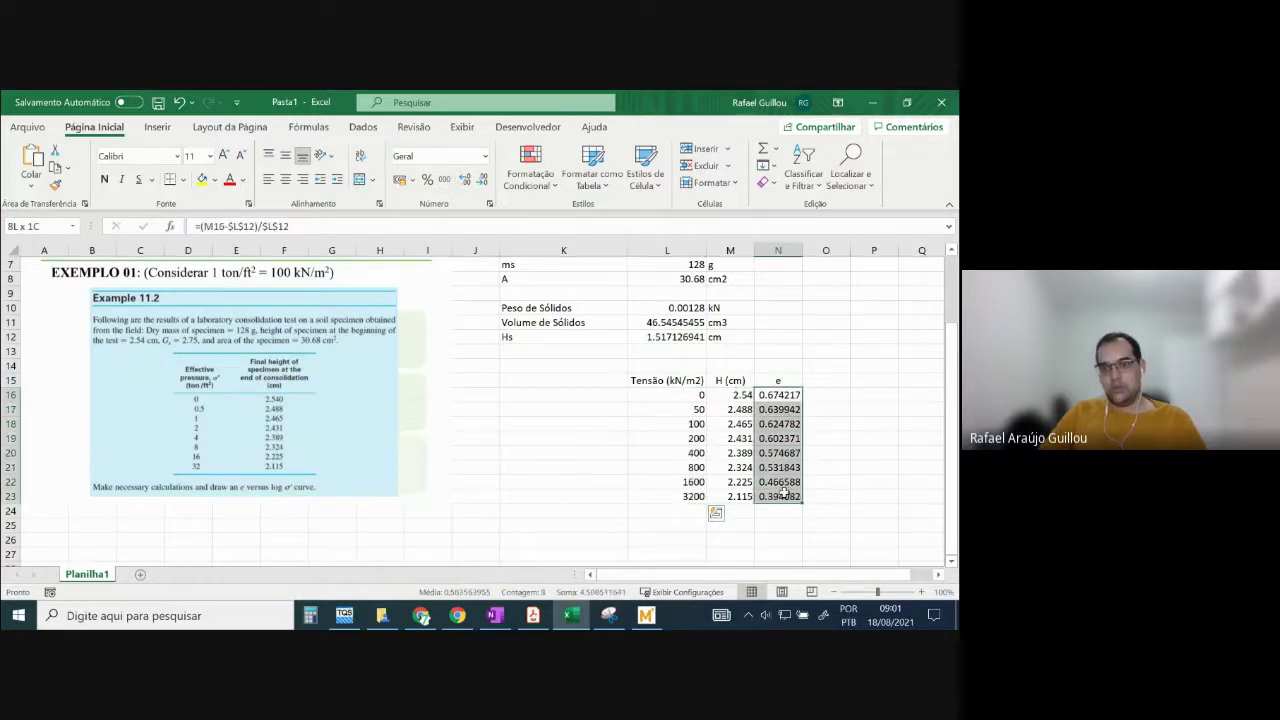
pyautogui.moveTo(755, 574); pyautogui.dragTo(794, 573)
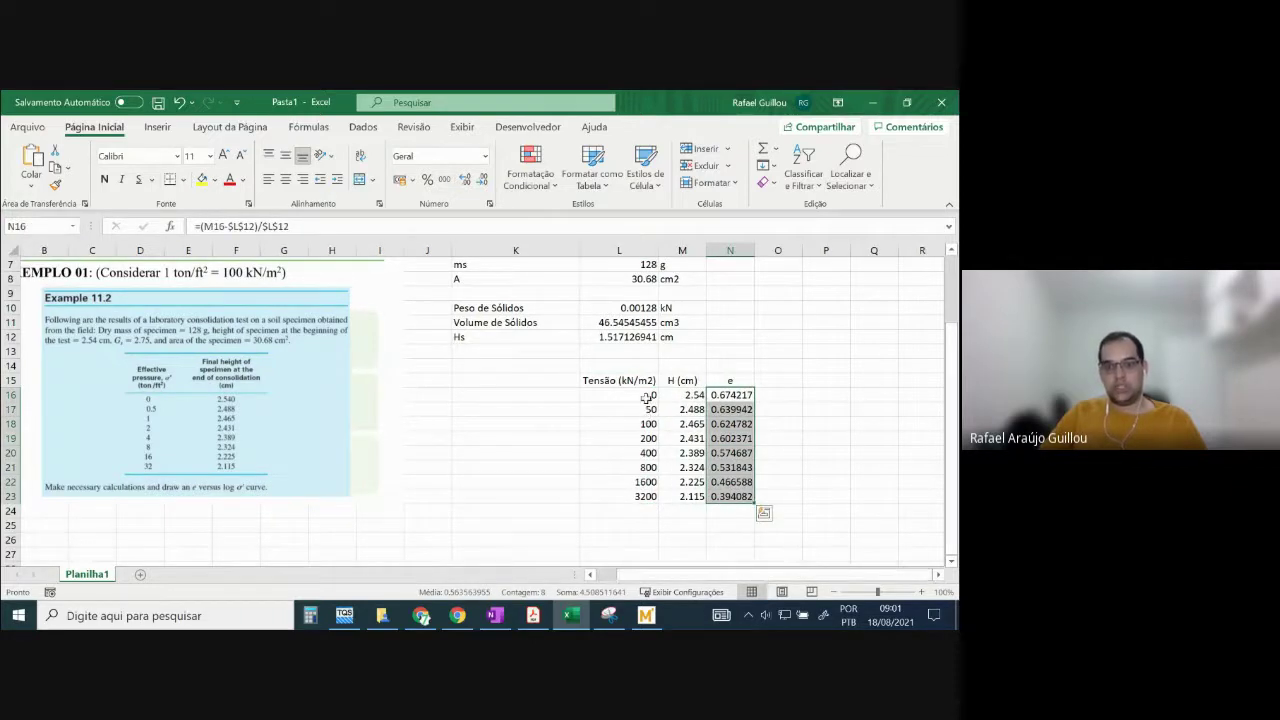
pyautogui.moveTo(646, 397); pyautogui.dragTo(673, 497)
pyautogui.moveTo(628, 398); pyautogui.dragTo(722, 495)
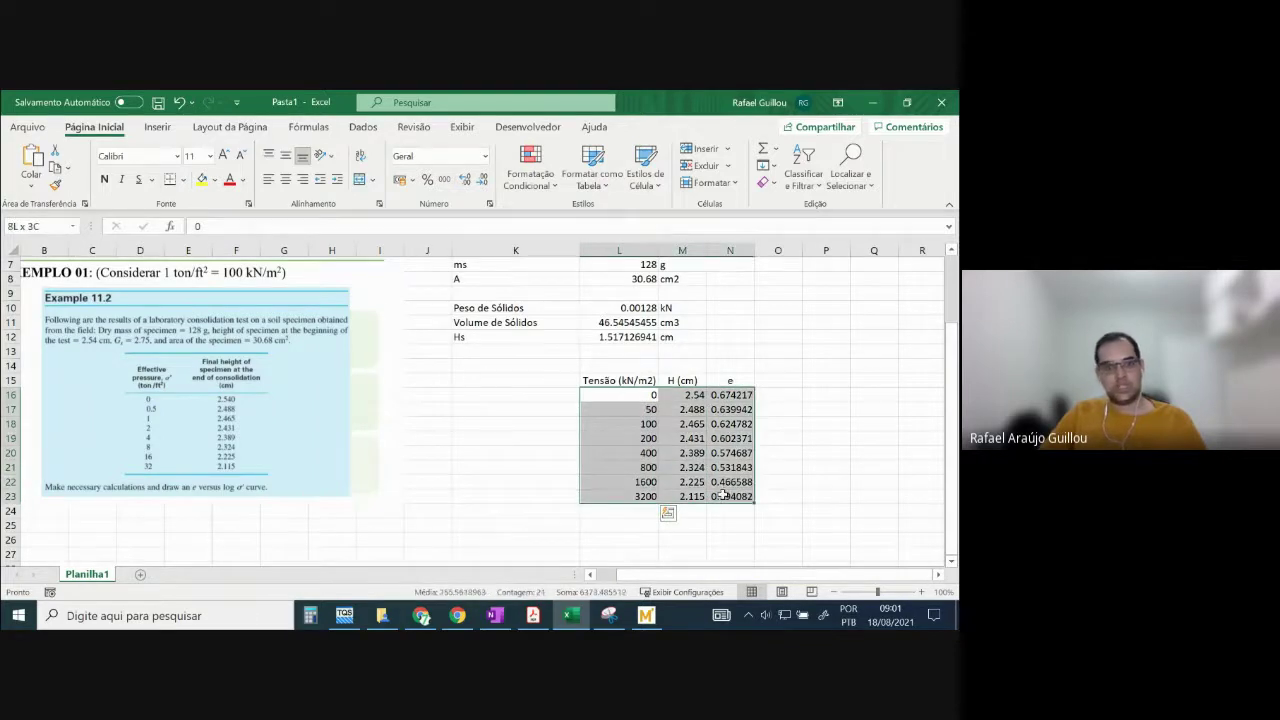
pyautogui.click(285, 179)
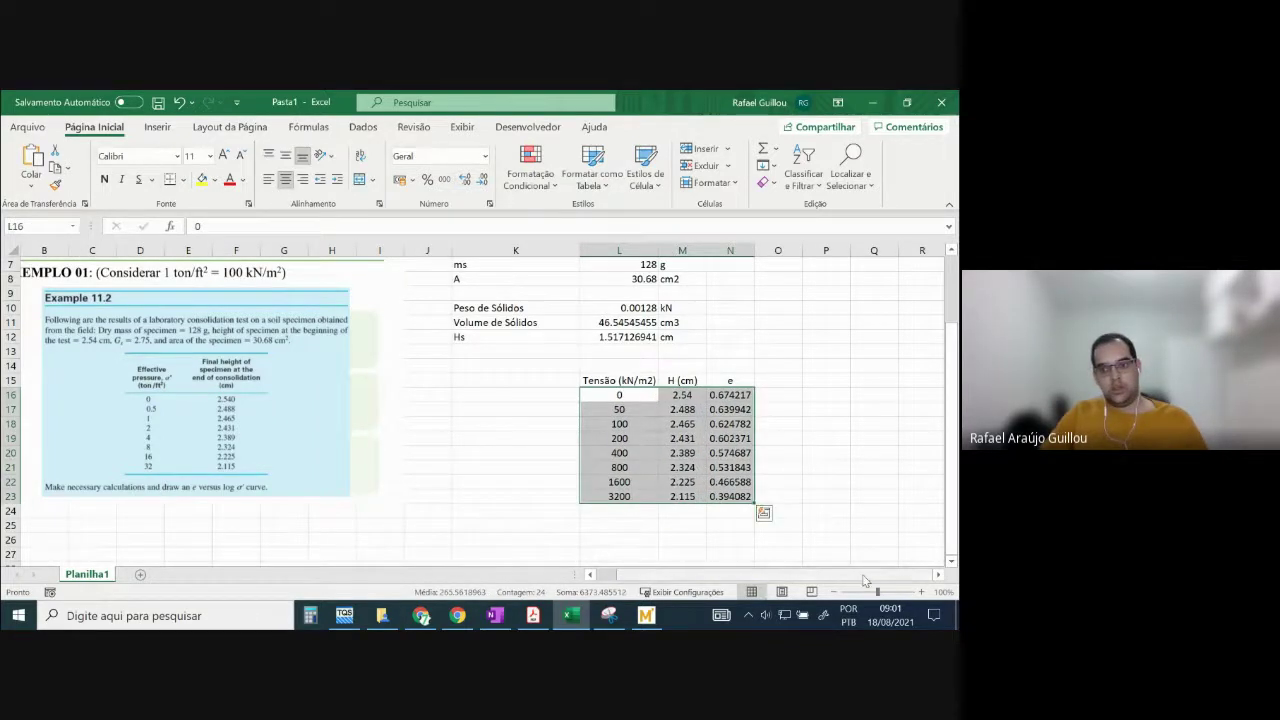
# - Insert an empty scatter chart with smooth lines and markers from a blank cell and place it beside the table, over columns P to W
pyautogui.click(938, 575)
pyautogui.click(938, 575)
pyautogui.click(938, 575)
pyautogui.click(938, 575)
pyautogui.click(938, 575)
pyautogui.click(938, 575)
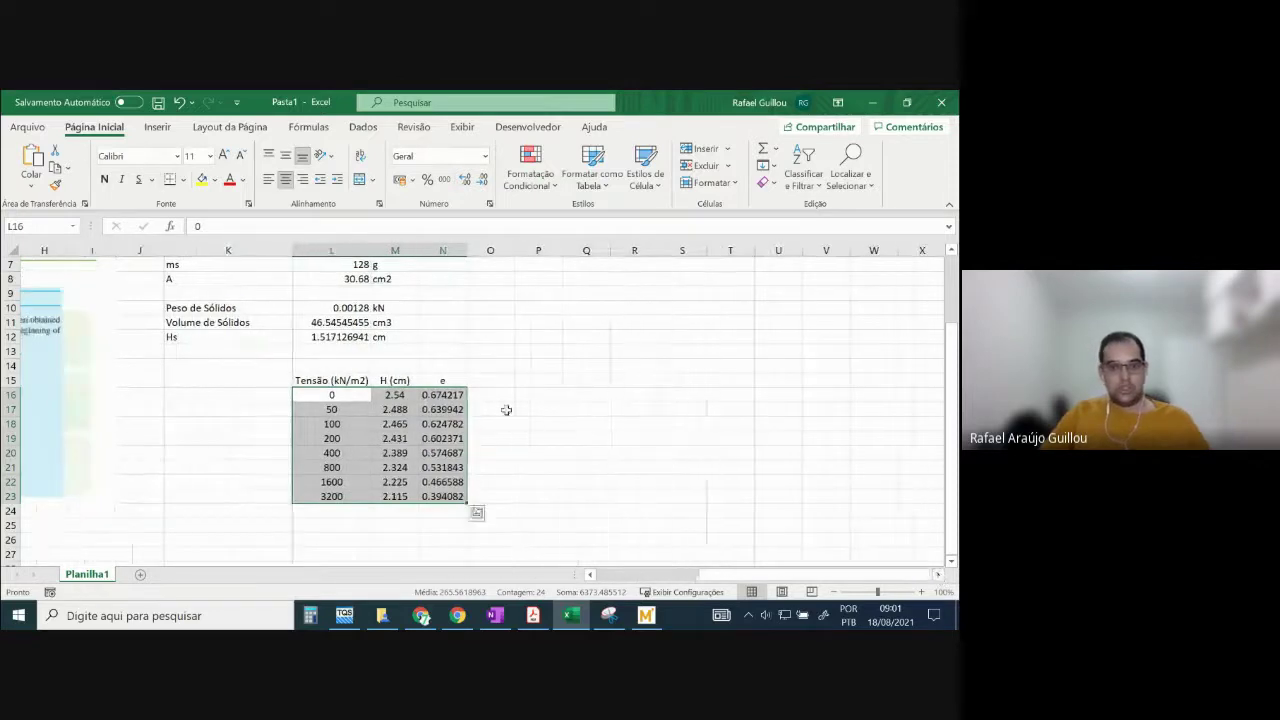
pyautogui.click(590, 409)
pyautogui.click(660, 374)
pyautogui.click(630, 351)
pyautogui.click(585, 394)
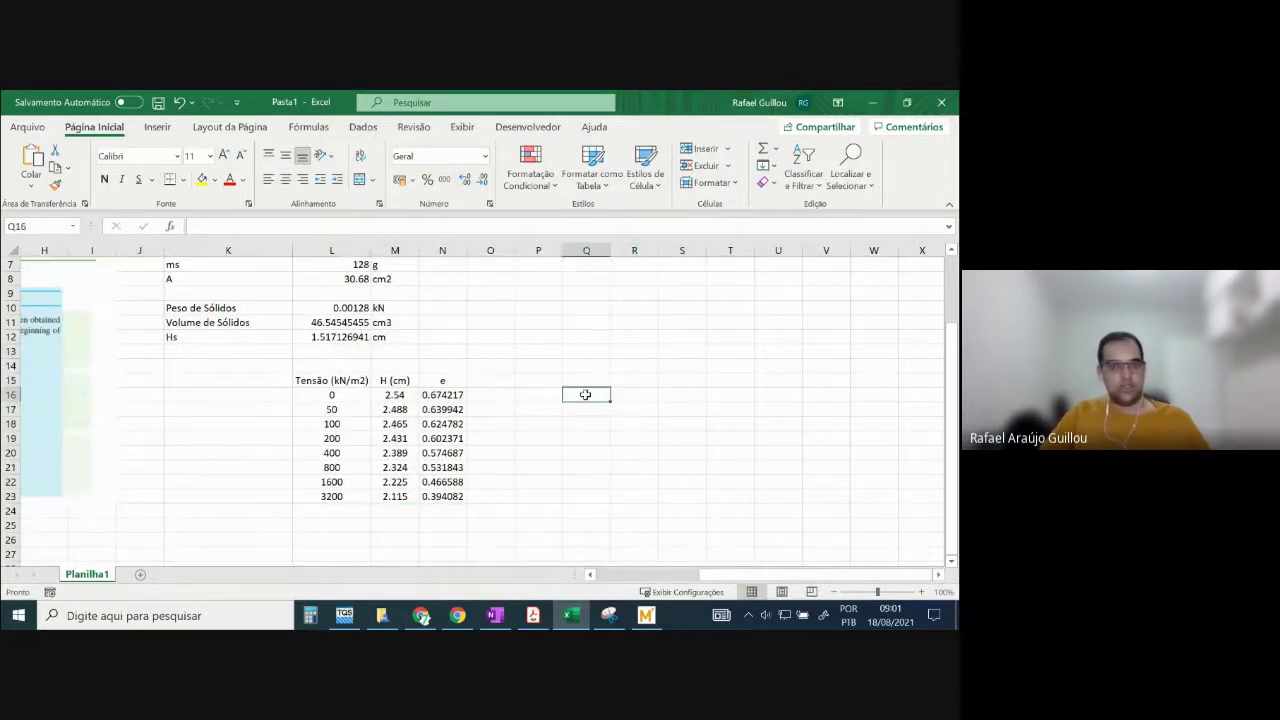
pyautogui.click(157, 127)
pyautogui.click(388, 183)
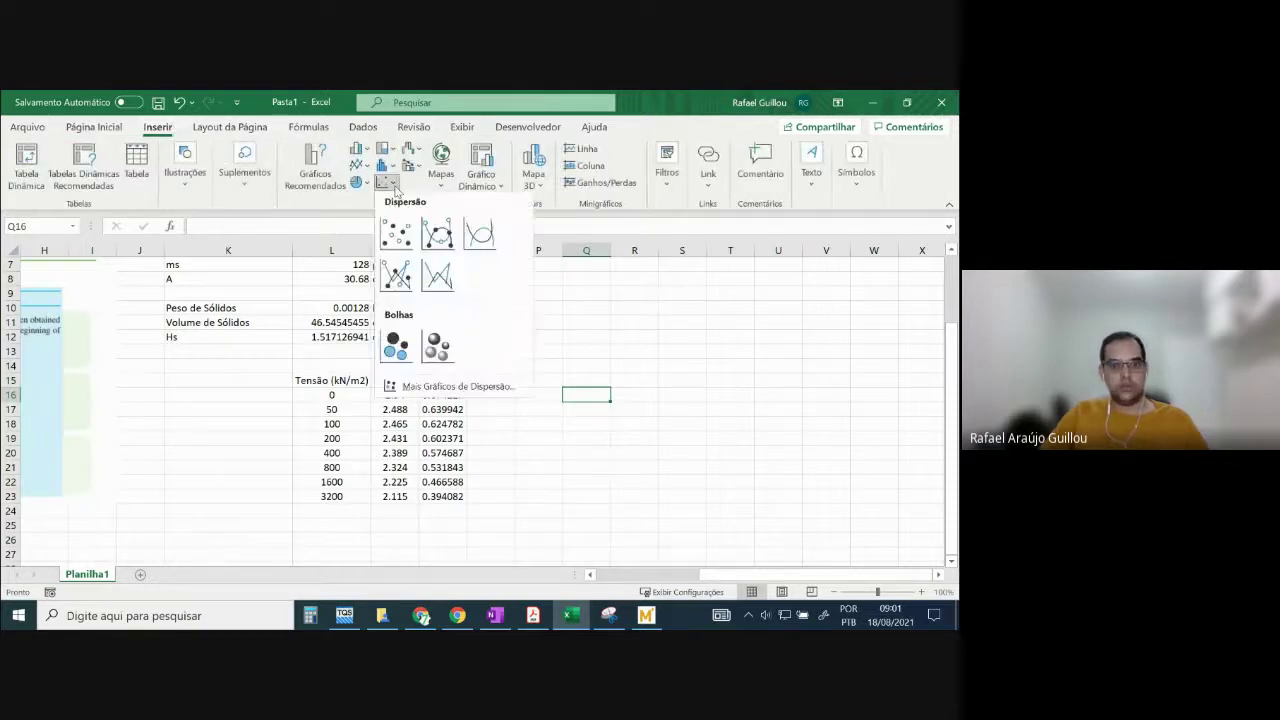
pyautogui.click(445, 246)
pyautogui.moveTo(543, 303); pyautogui.dragTo(752, 293)
# - Add a data series to the empty chart with the stresses in L16:L23 as its X values
pyautogui.rightClick(660, 378)
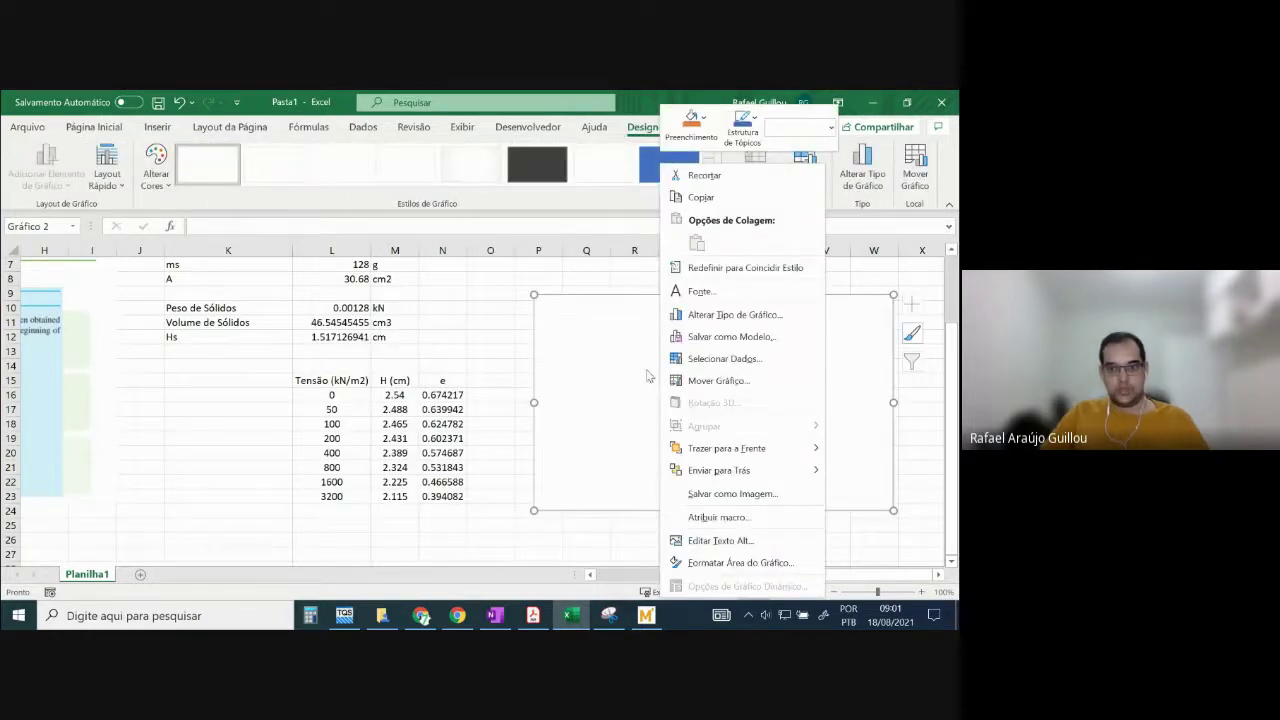
pyautogui.click(720, 358)
pyautogui.click(81, 289)
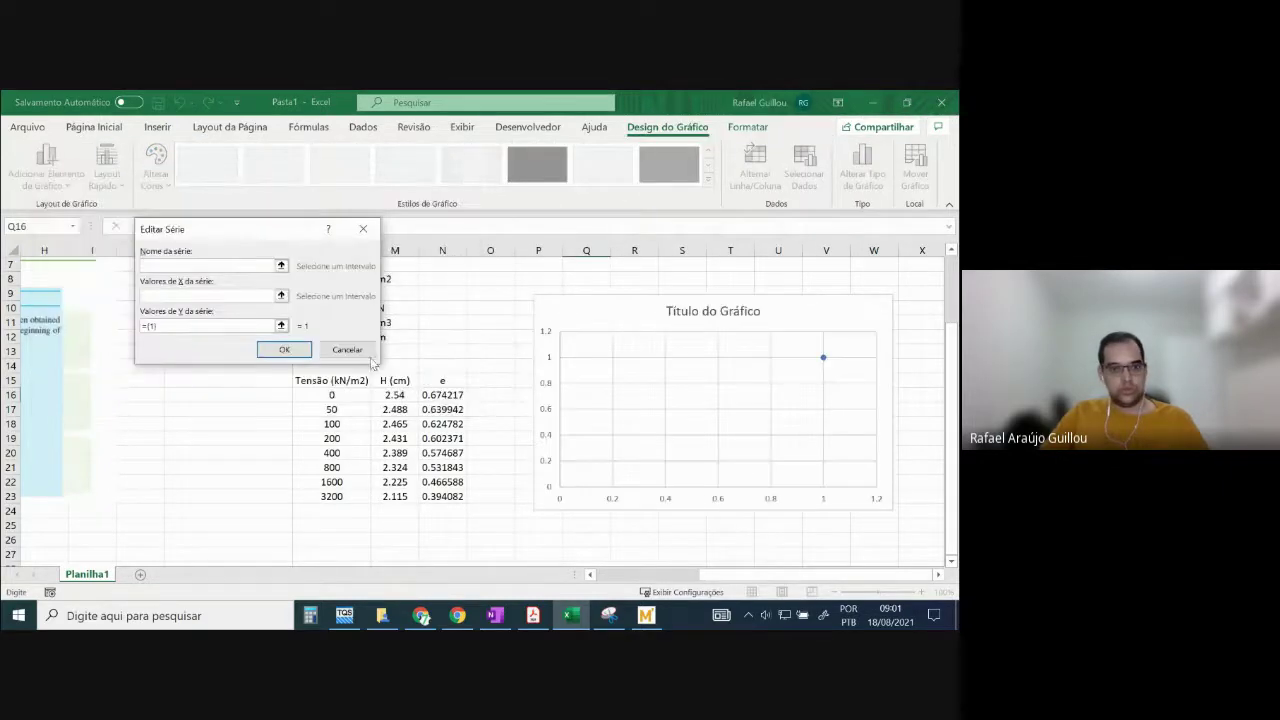
pyautogui.click(281, 296)
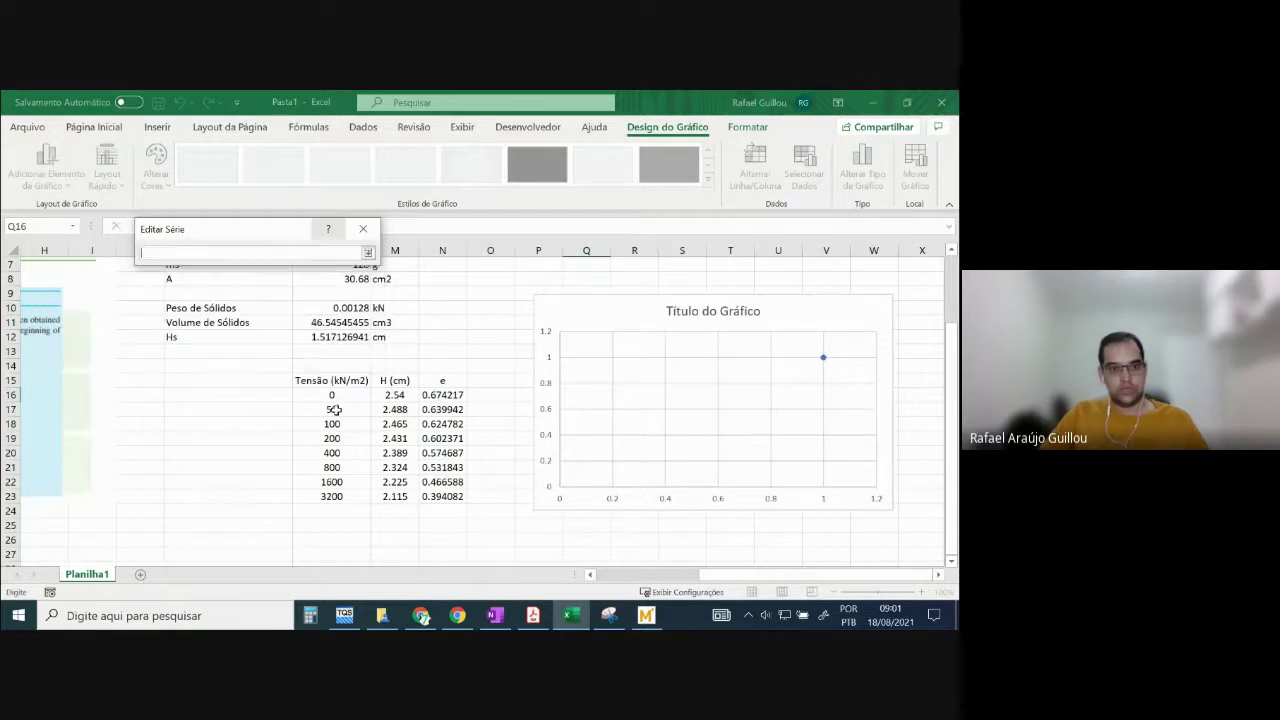
pyautogui.moveTo(332, 395); pyautogui.dragTo(334, 497)
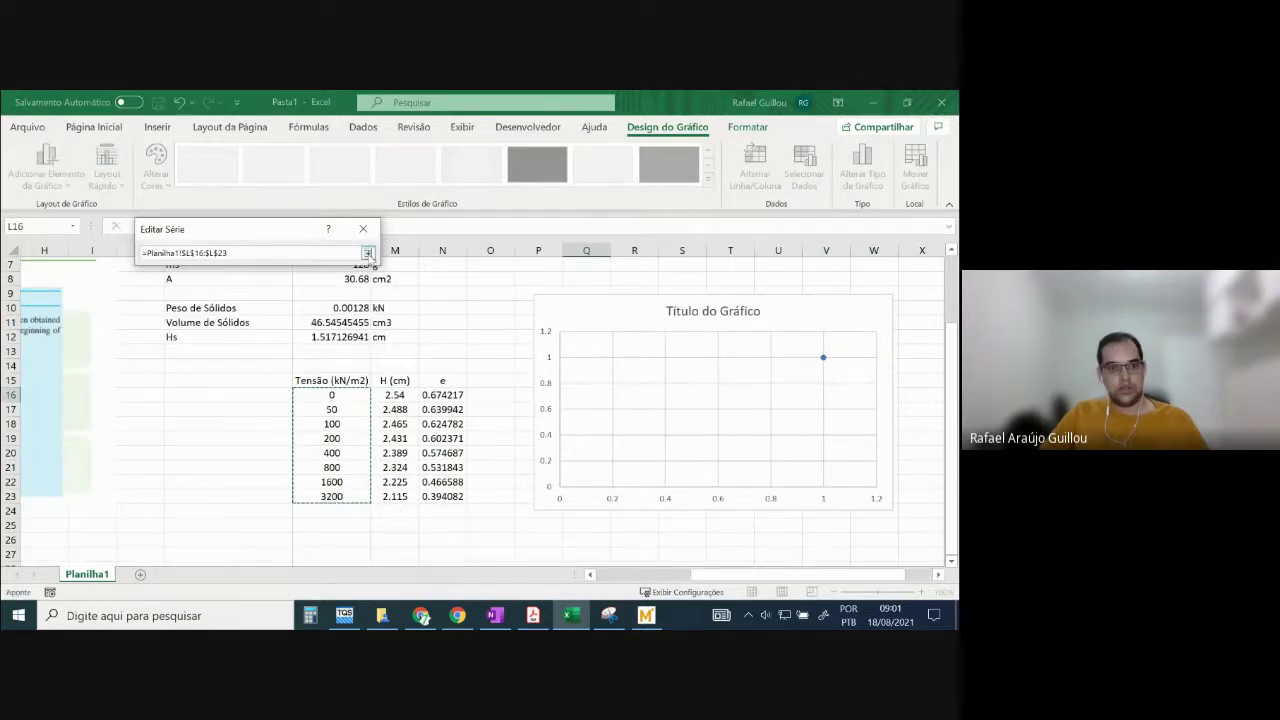
pyautogui.click(368, 253)
# - Set the series' Y values to the void ratios in N16:N23 and accept the chart's data source
pyautogui.click(288, 324)
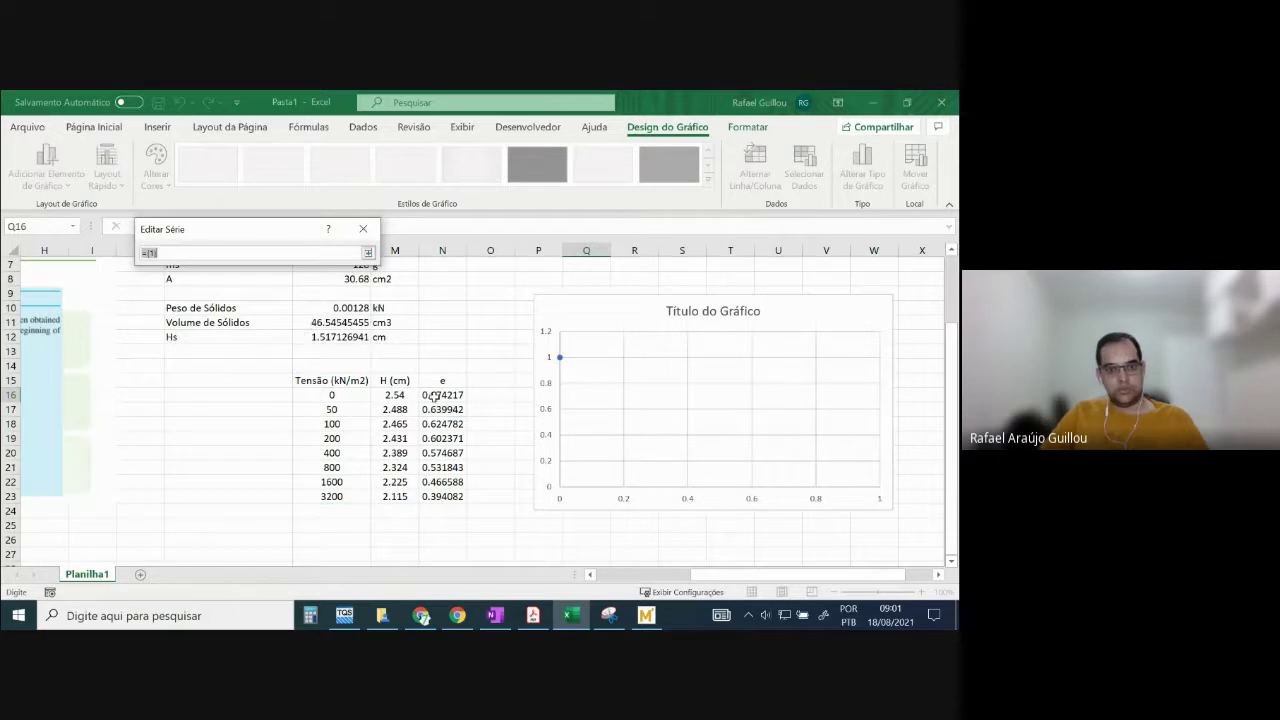
pyautogui.moveTo(432, 397); pyautogui.dragTo(460, 497)
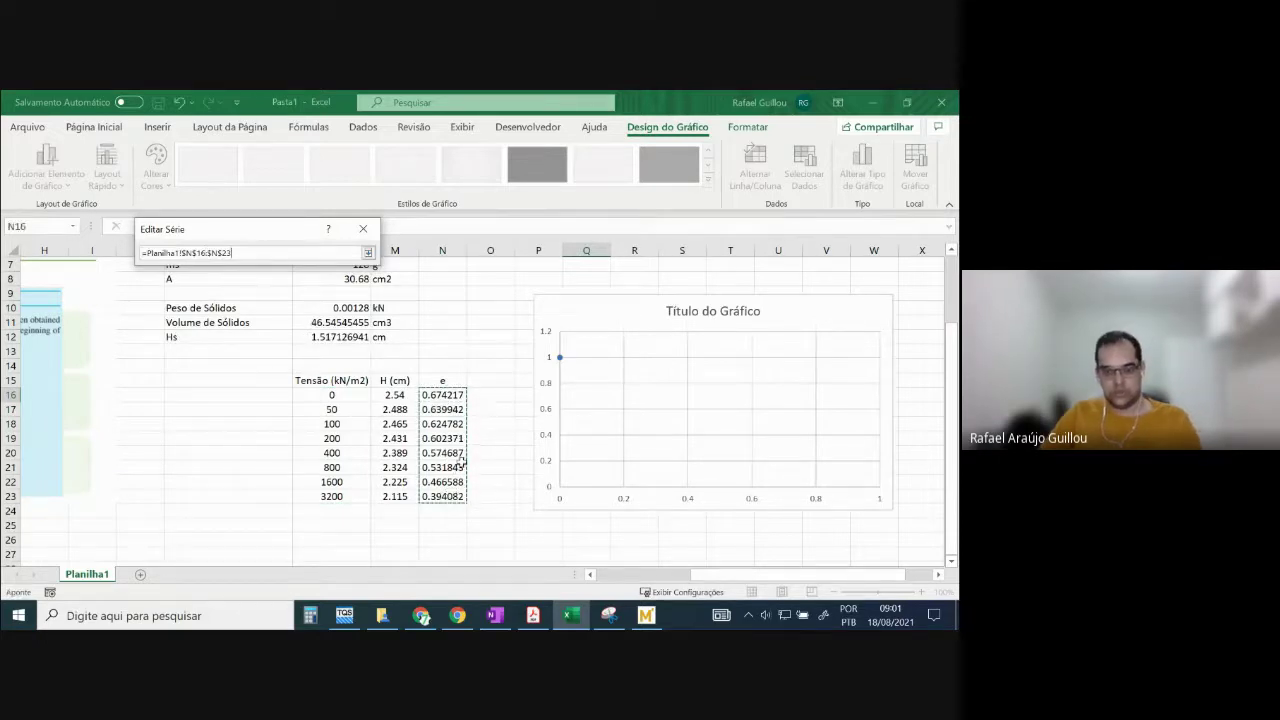
pyautogui.click(368, 253)
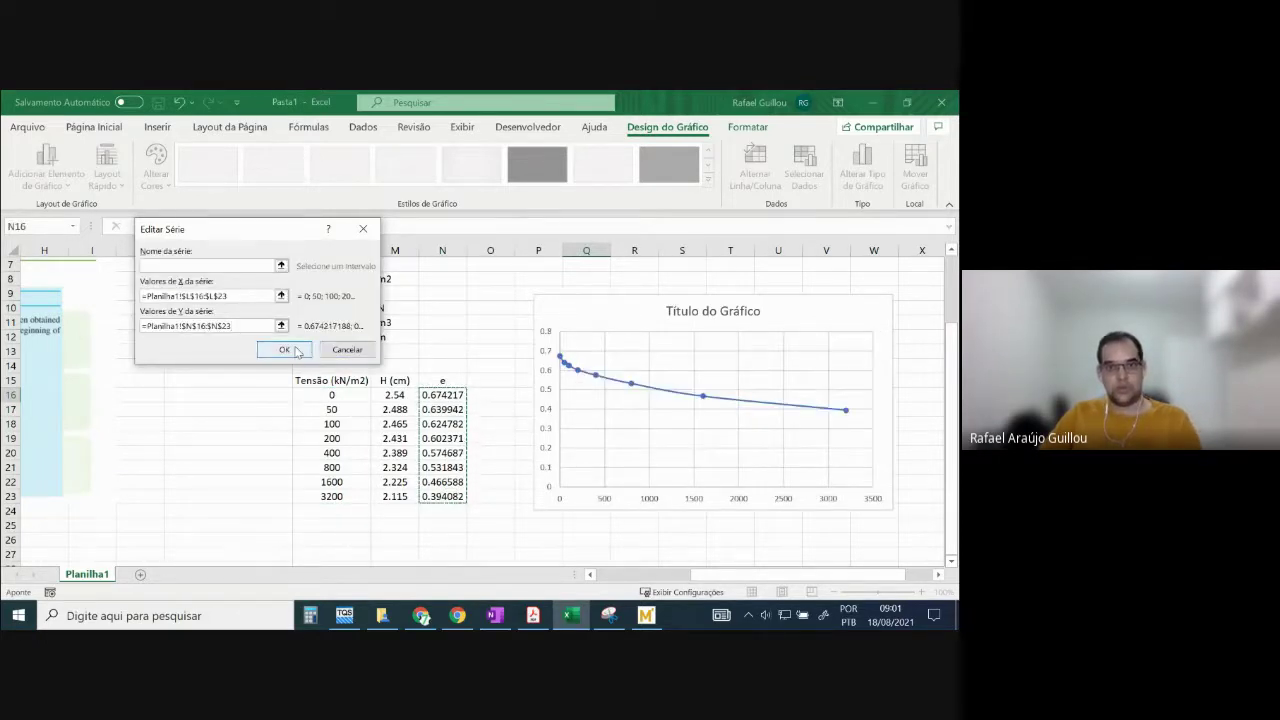
pyautogui.click(285, 350)
pyautogui.click(381, 398)
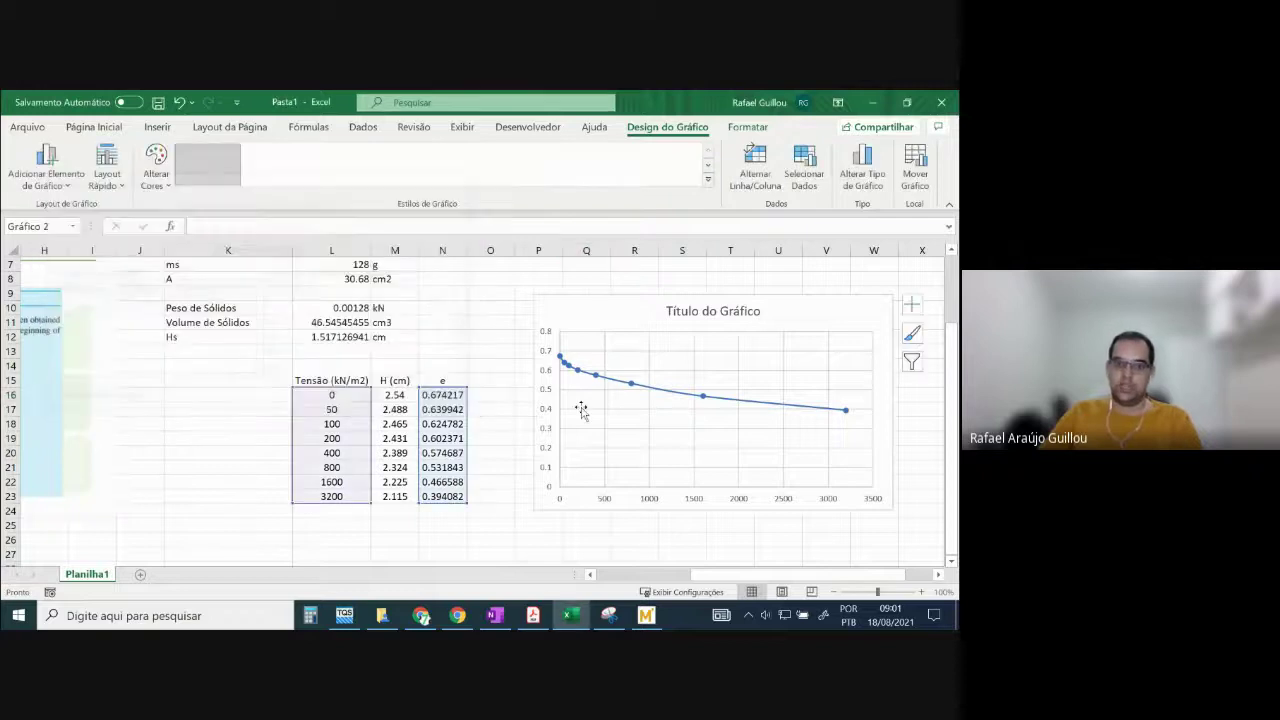
# - Set the minimum bound of the chart's vertical void ratio axis to 0.3
pyautogui.click(546, 470)
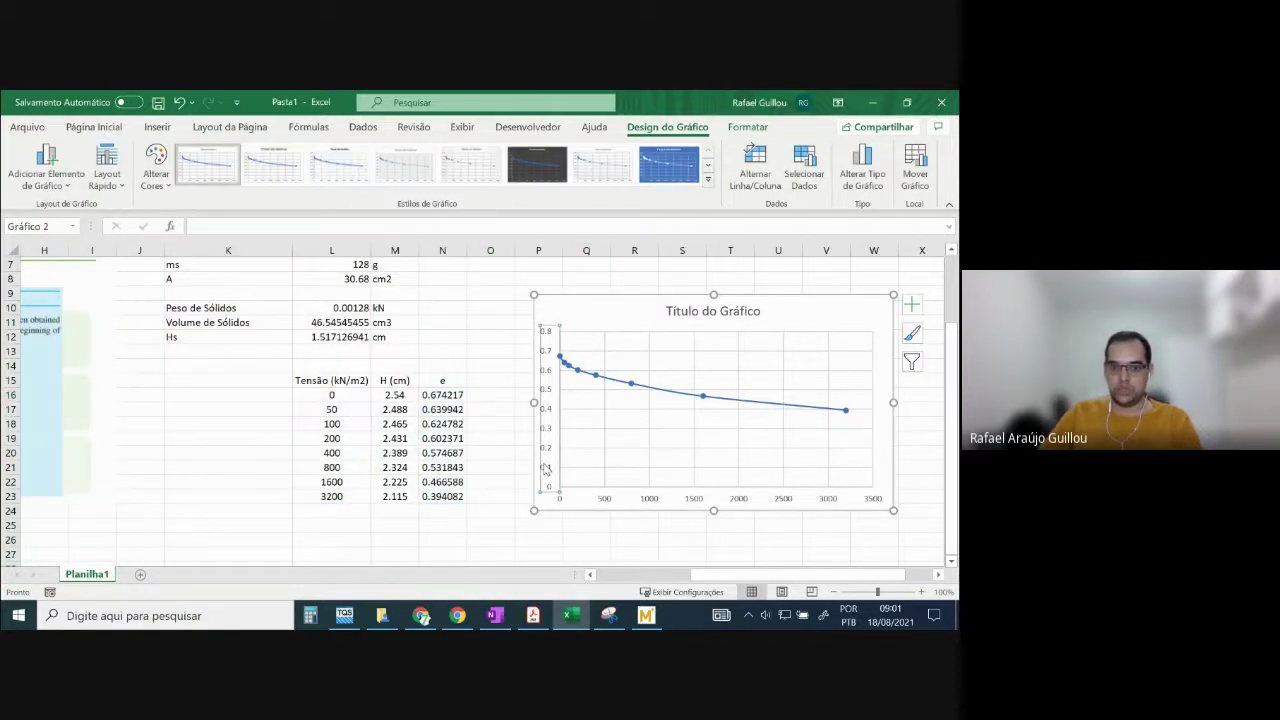
pyautogui.doubleClick(546, 470)
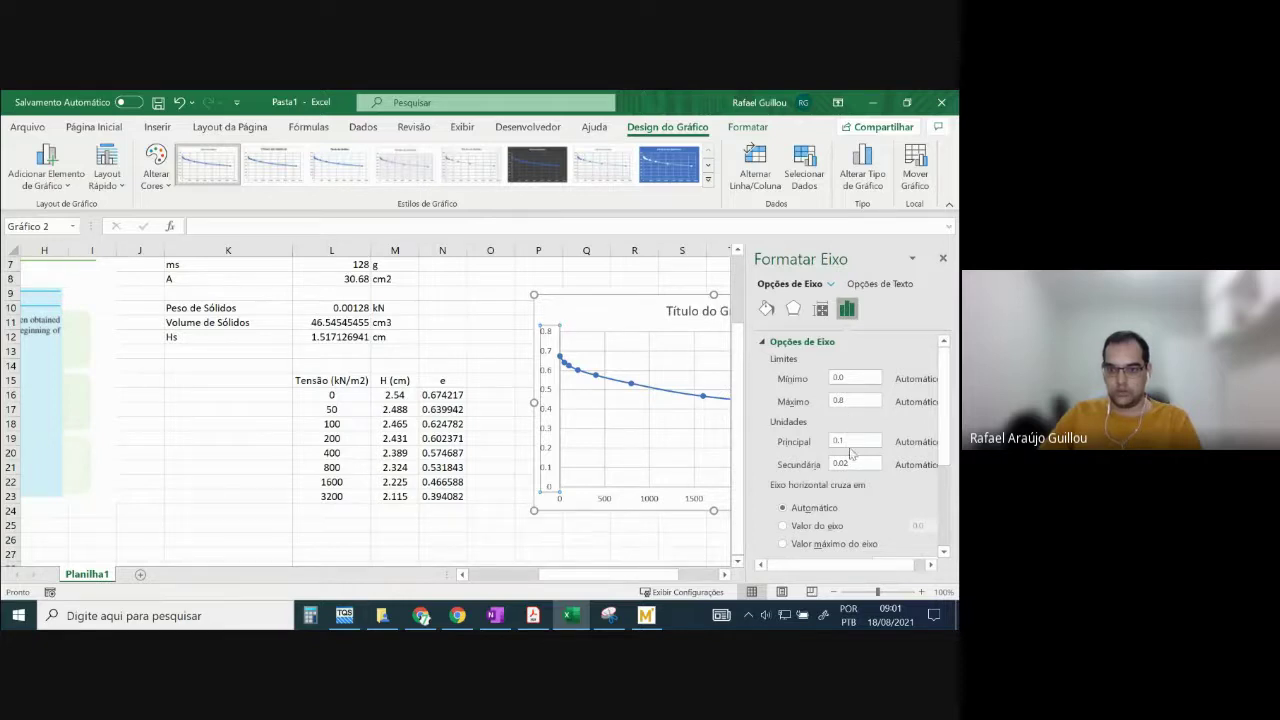
pyautogui.moveTo(849, 379); pyautogui.dragTo(826, 386)
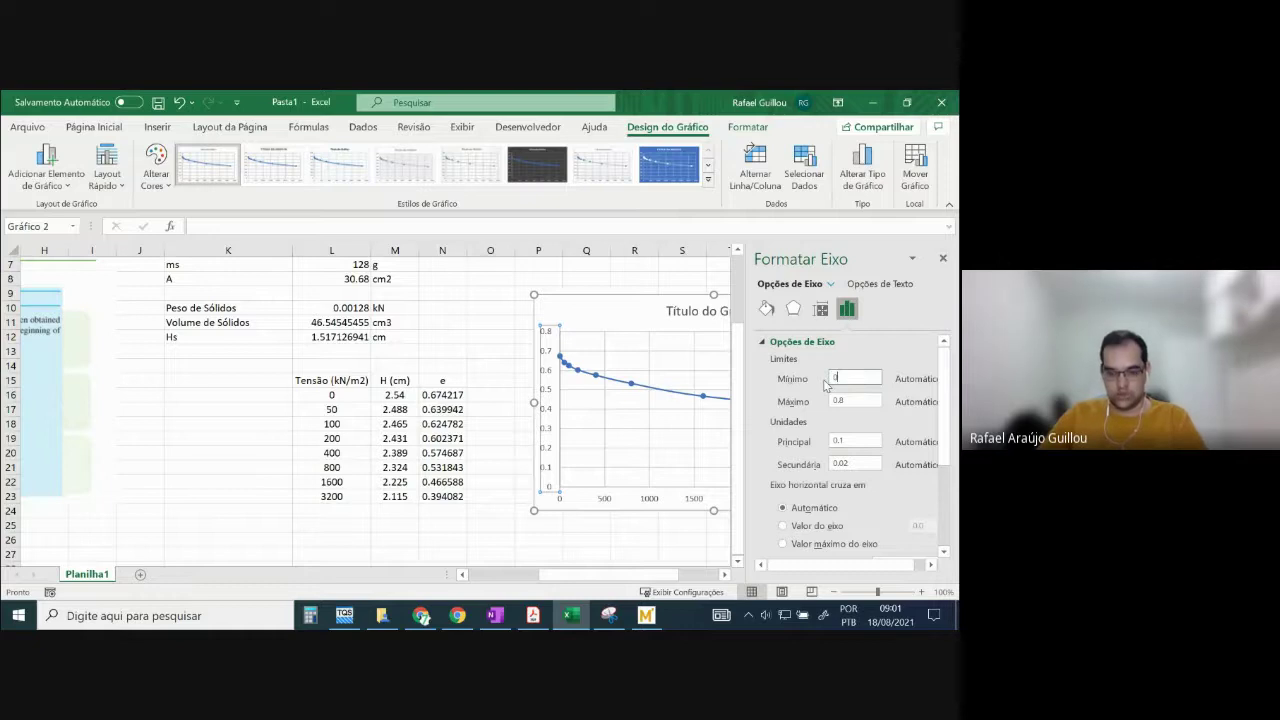
pyautogui.press('Return')
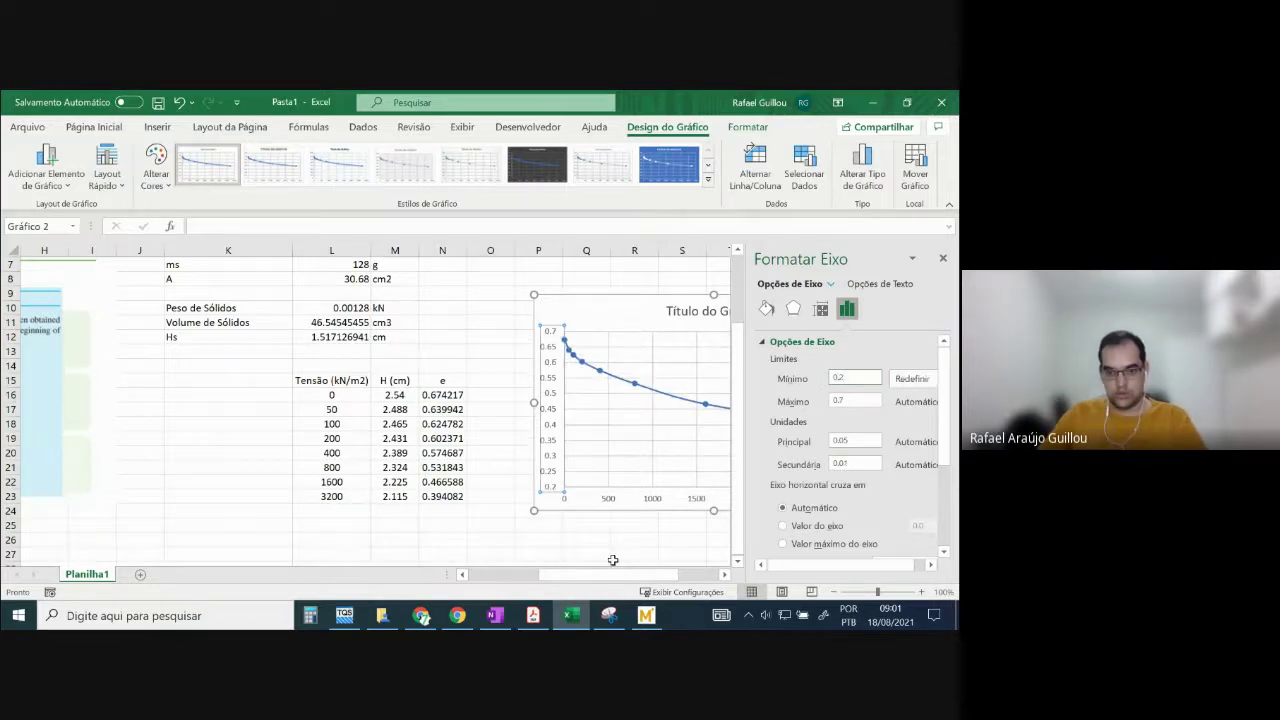
pyautogui.moveTo(612, 574); pyautogui.dragTo(685, 573)
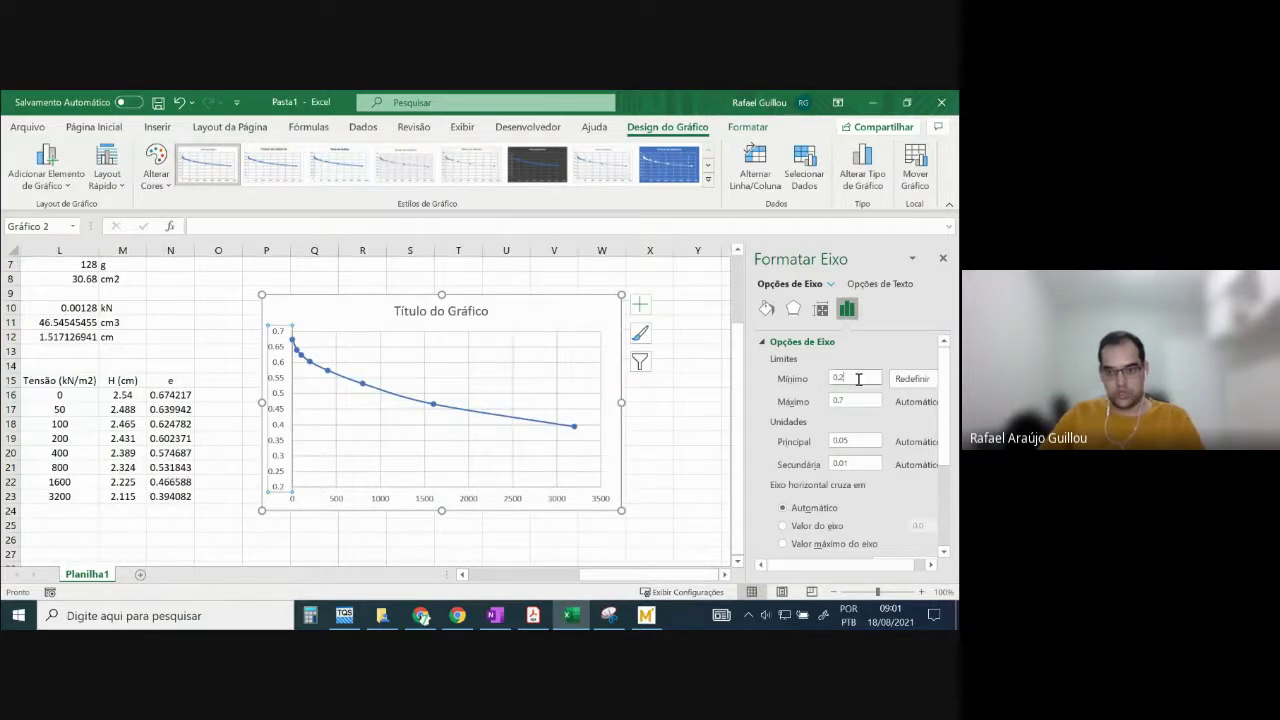
pyautogui.press('BackSpace')
pyautogui.write('3')
pyautogui.press('Return')
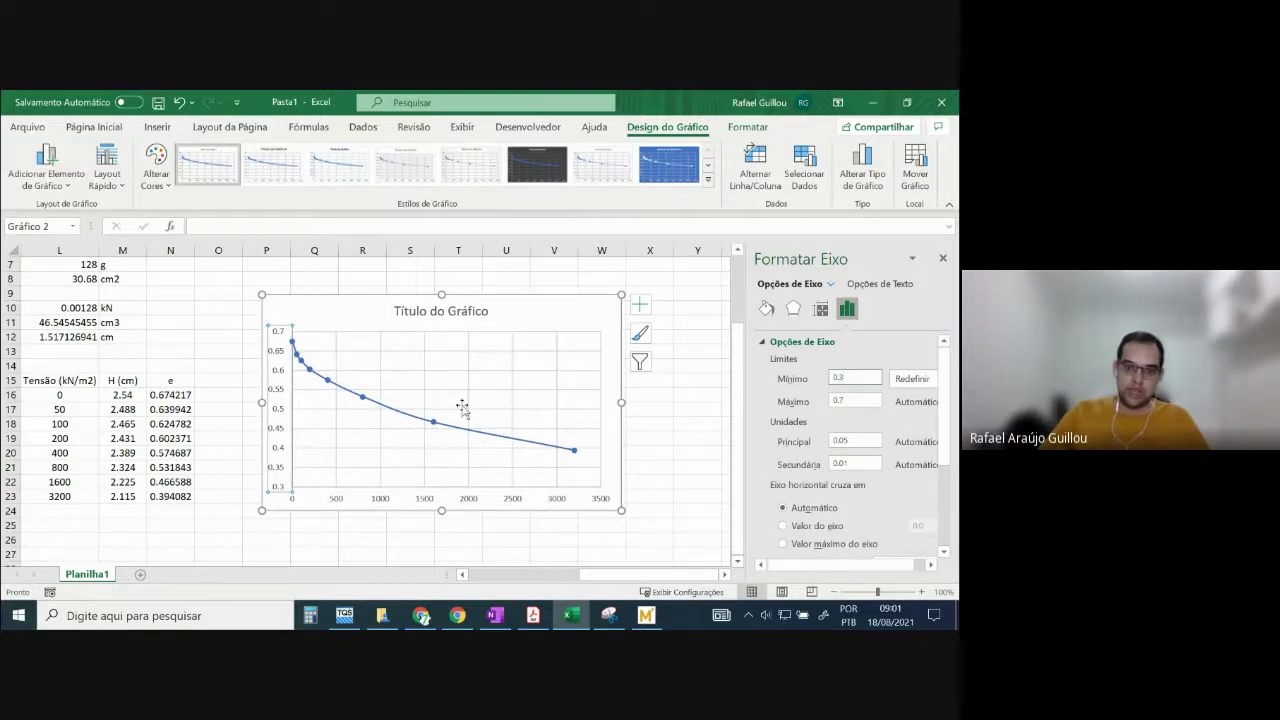
# - Review the void ratio curves on linear and logarithmic stress axes in the OneNote Analogia Edométrica slide, and return to the Excel chart
pyautogui.click(536, 615)
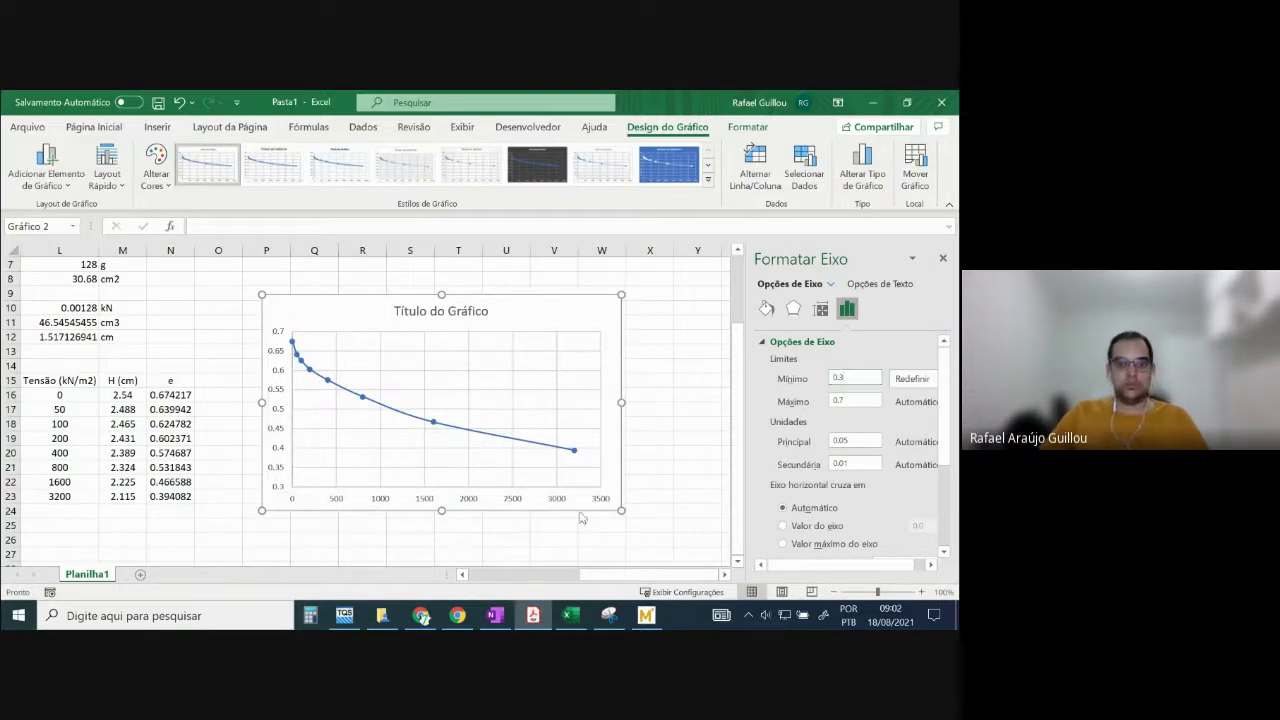
pyautogui.click(495, 615)
pyautogui.scroll(15, 487, 340)
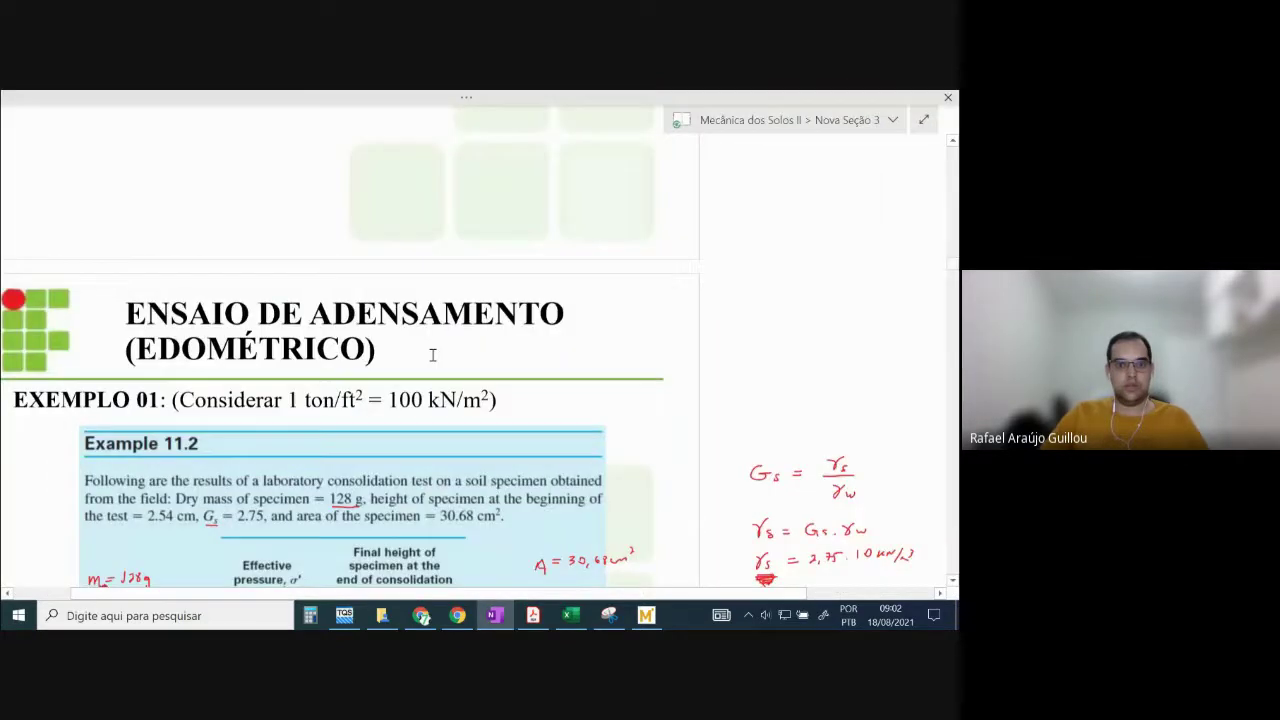
pyautogui.scroll(15, 383, 424)
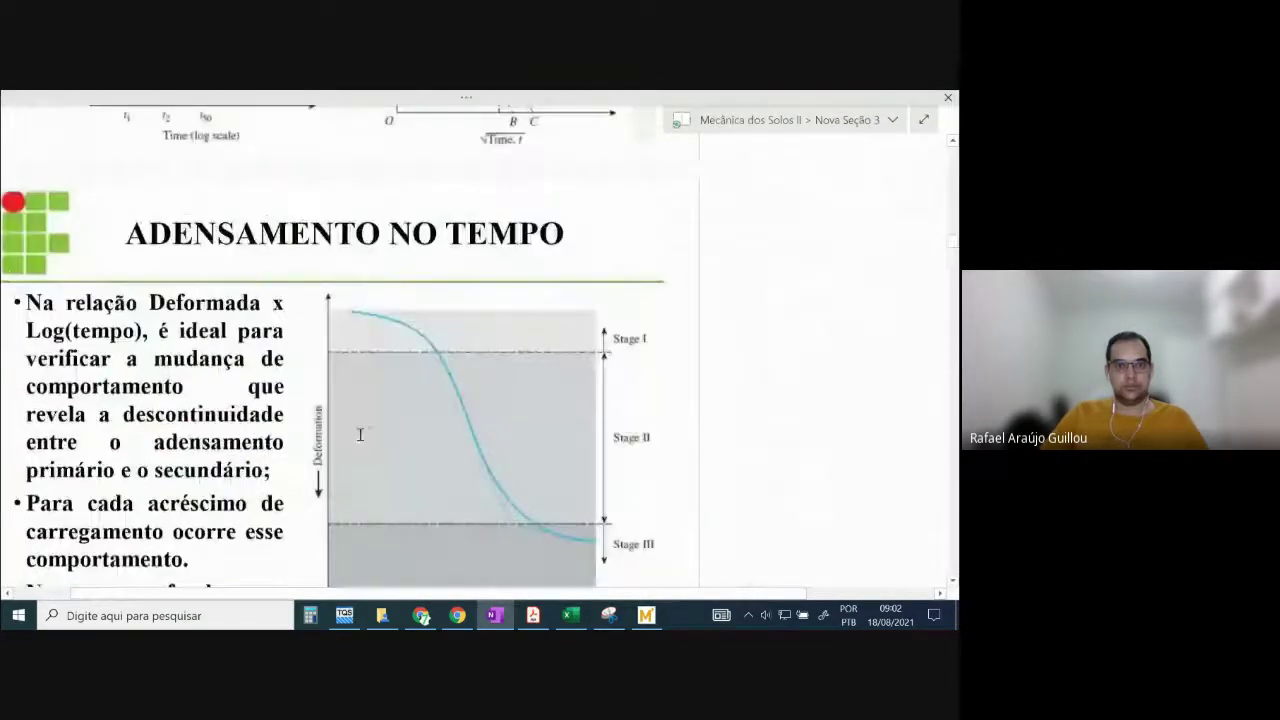
pyautogui.scroll(10, 319, 445)
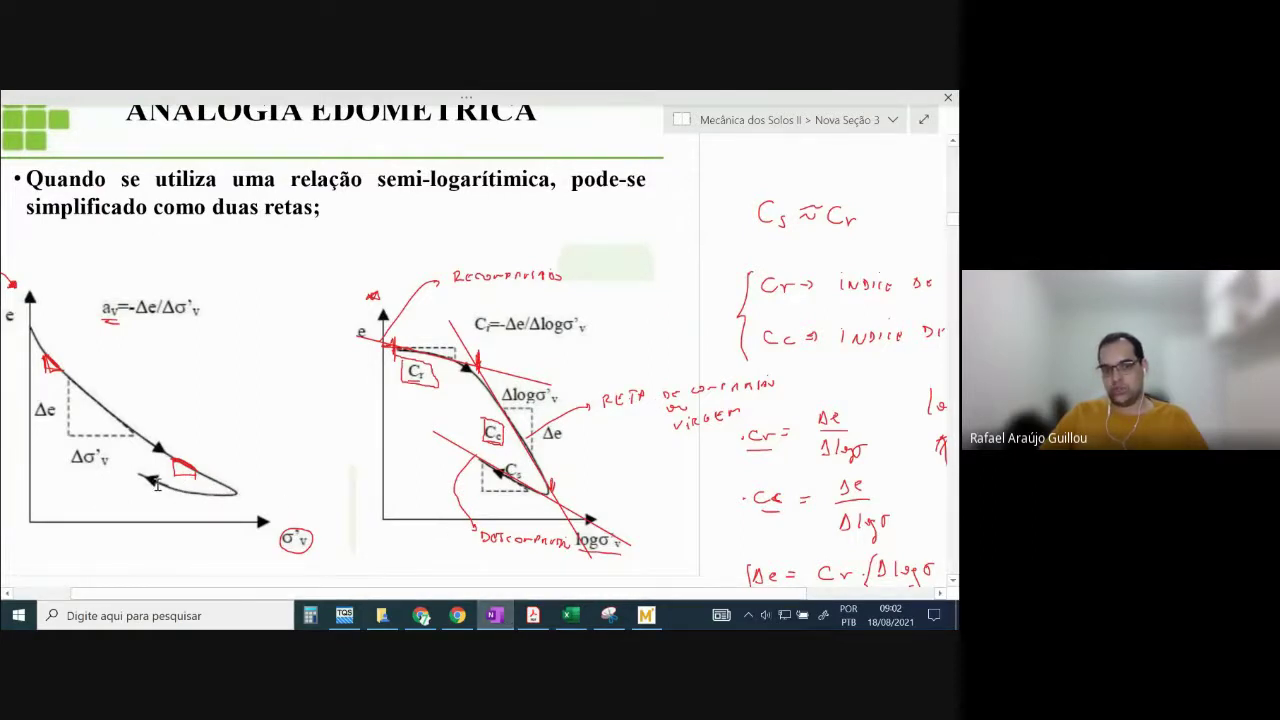
pyautogui.click(495, 615)
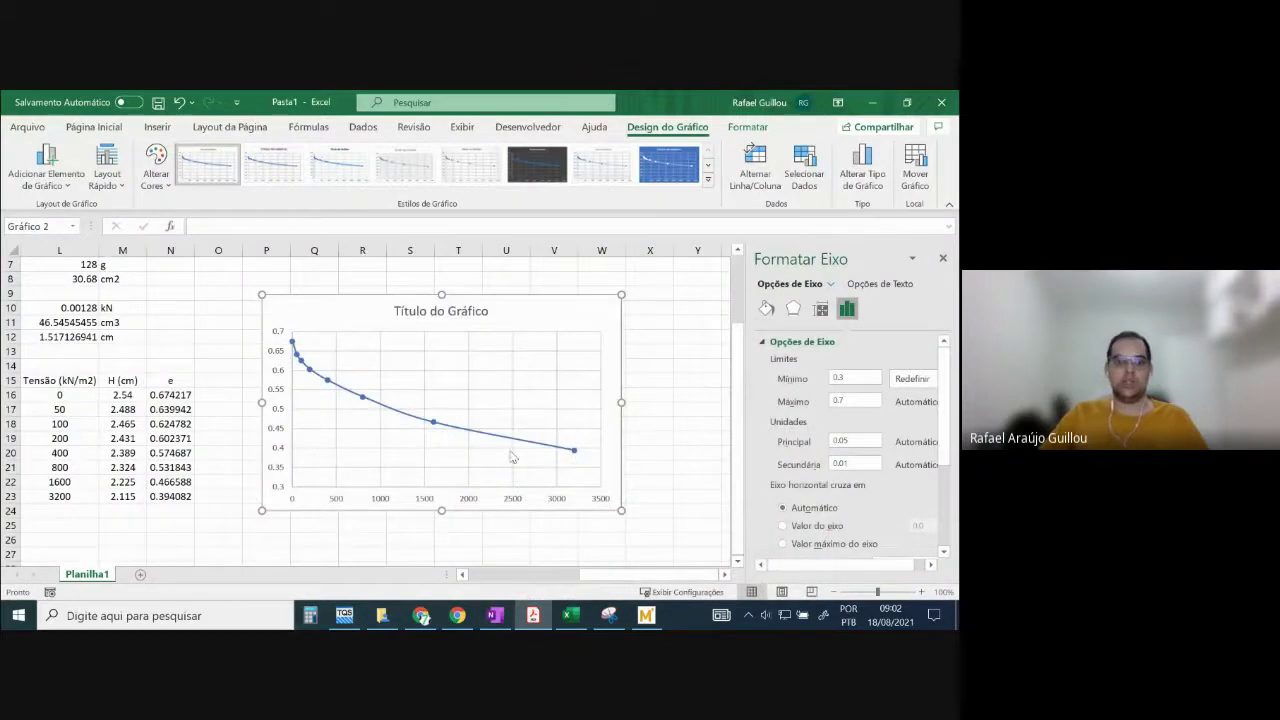
# - Apply a base 10 logarithmic scale to the chart's horizontal stress axis and accept the warning about non-positive values
pyautogui.click(391, 502)
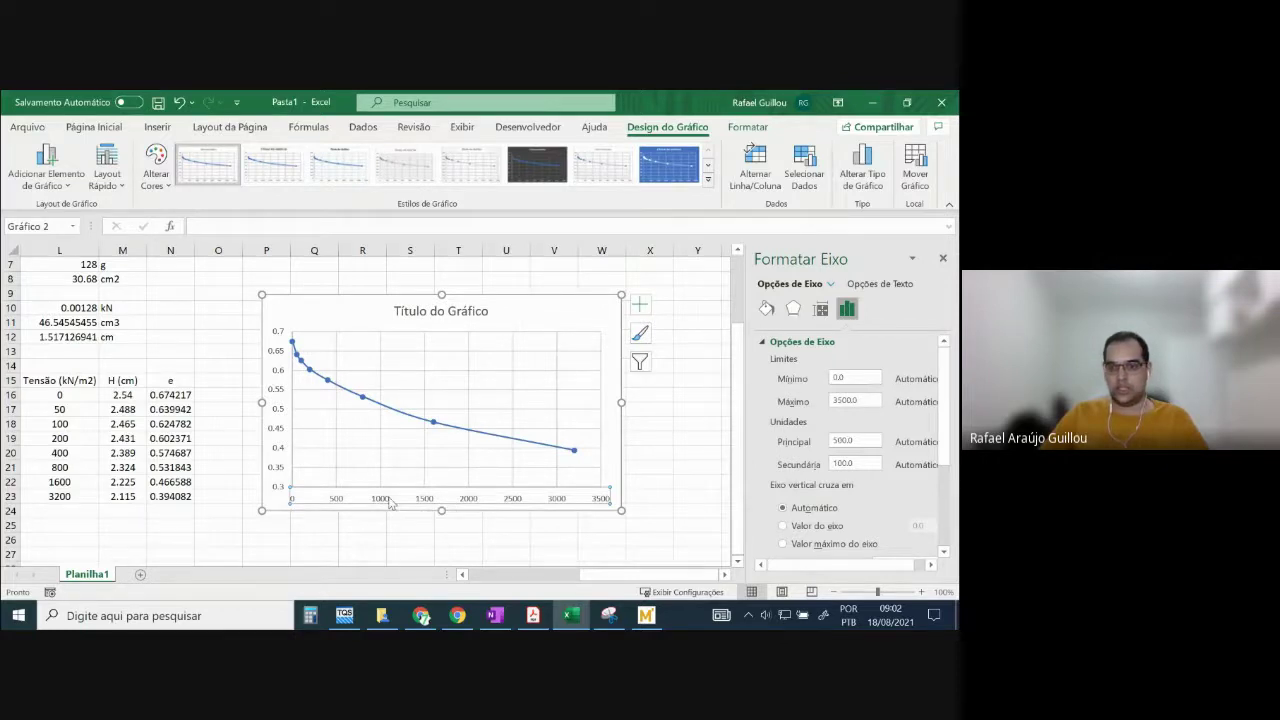
pyautogui.scroll(-3, 912, 481)
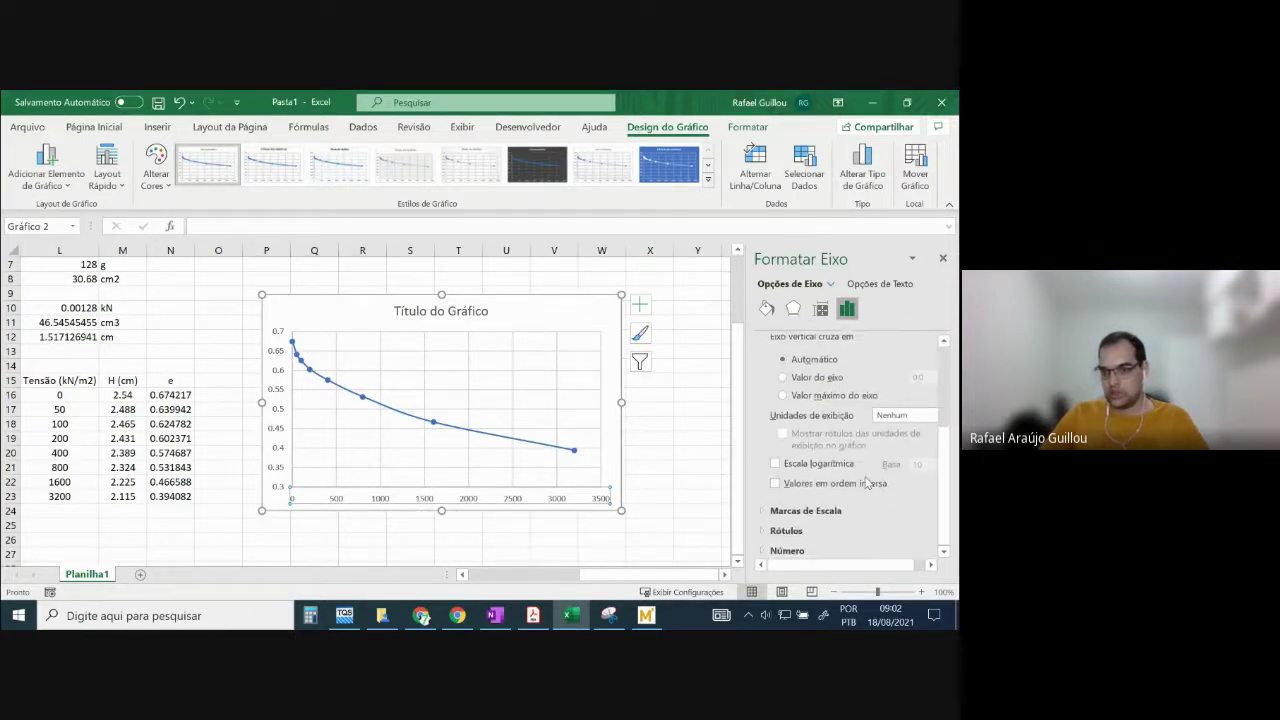
pyautogui.click(821, 309)
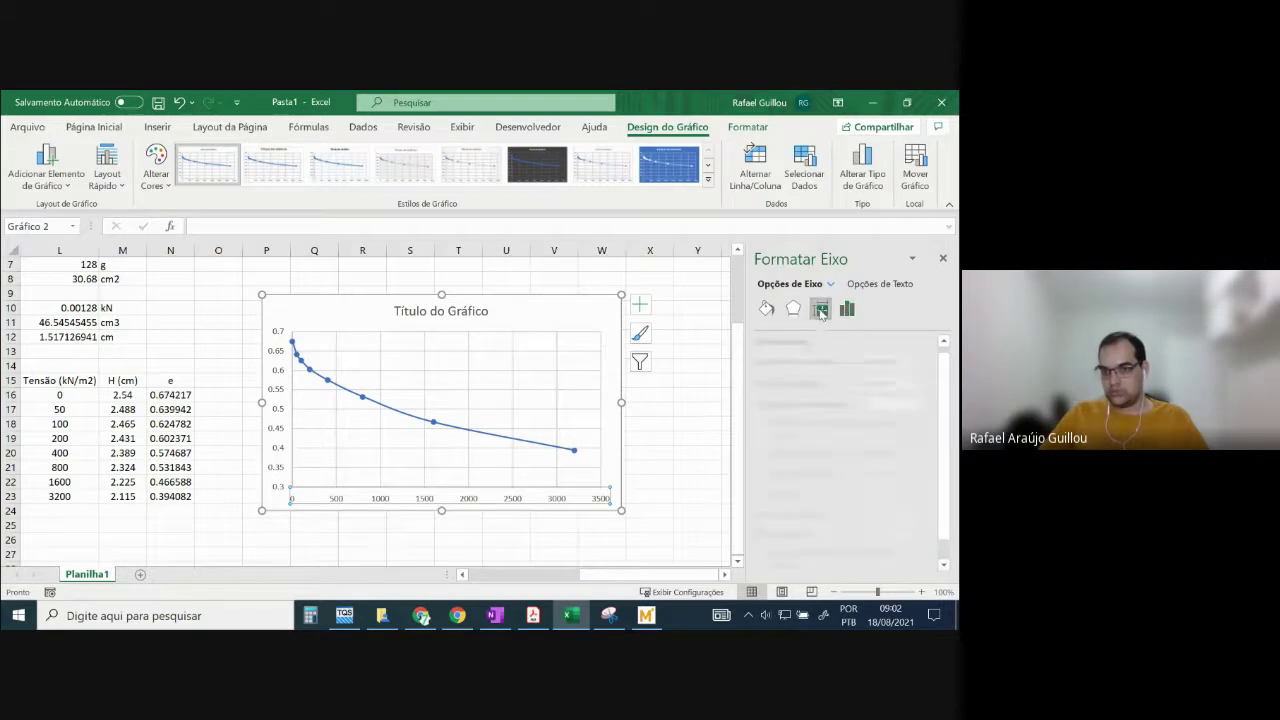
pyautogui.click(844, 310)
pyautogui.scroll(-3, 801, 427)
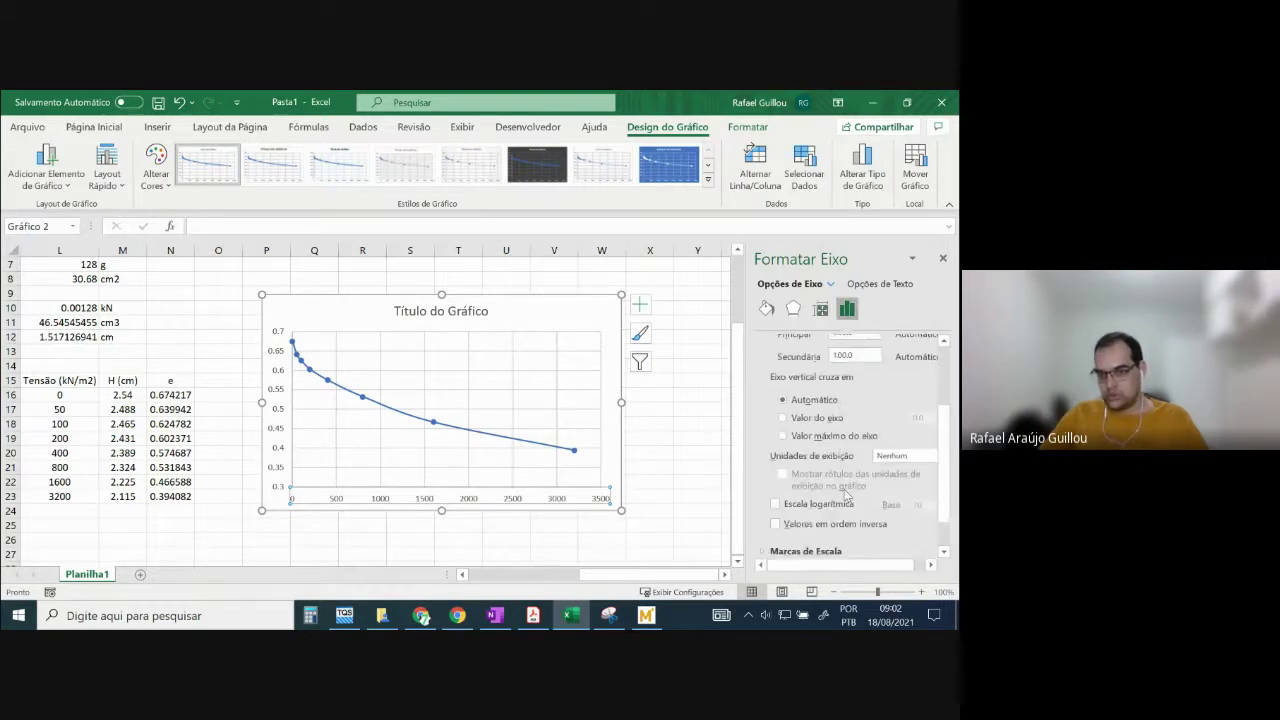
pyautogui.click(776, 464)
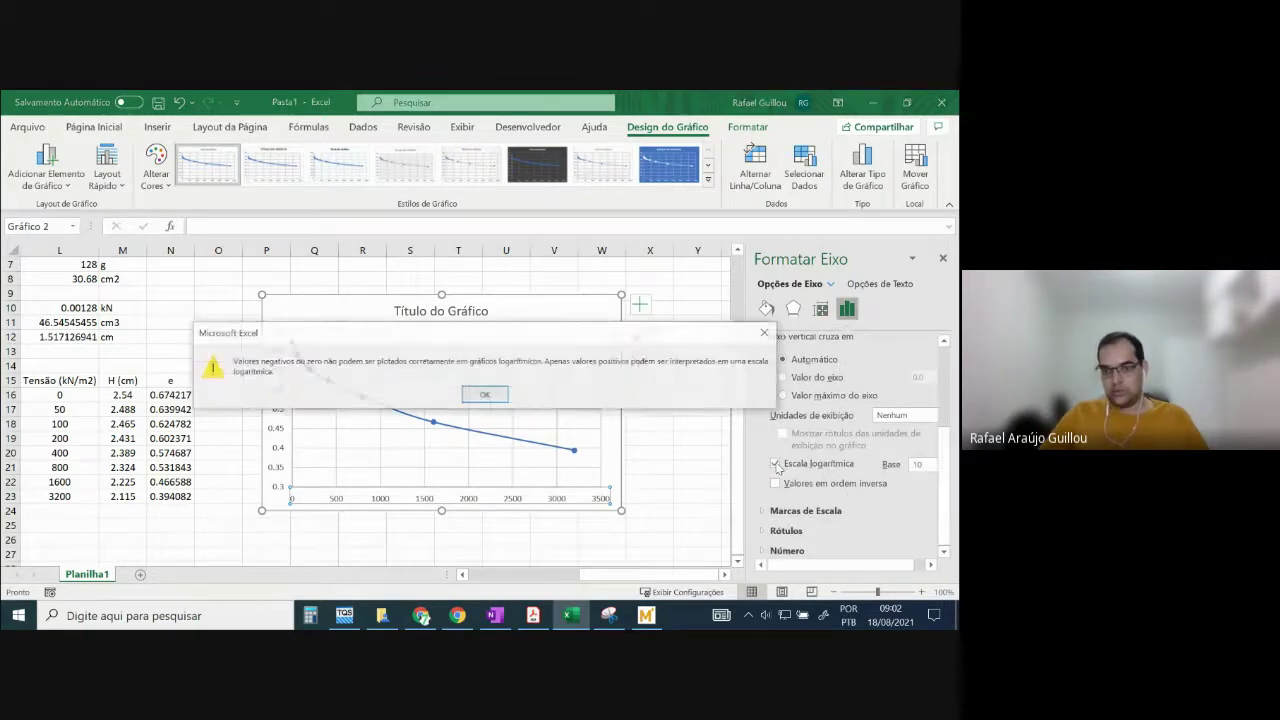
pyautogui.click(499, 395)
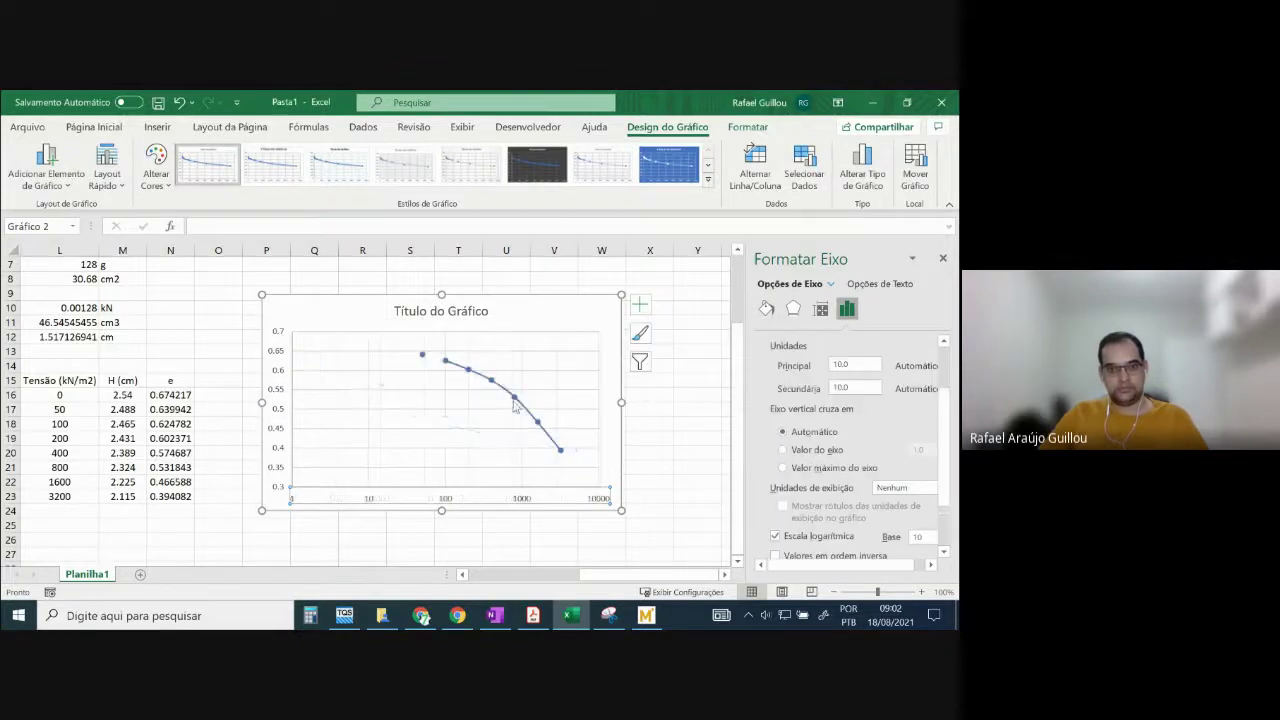
# - Enlarge the chart so that it extends across to column Y and down to row 27
pyautogui.click(622, 415)
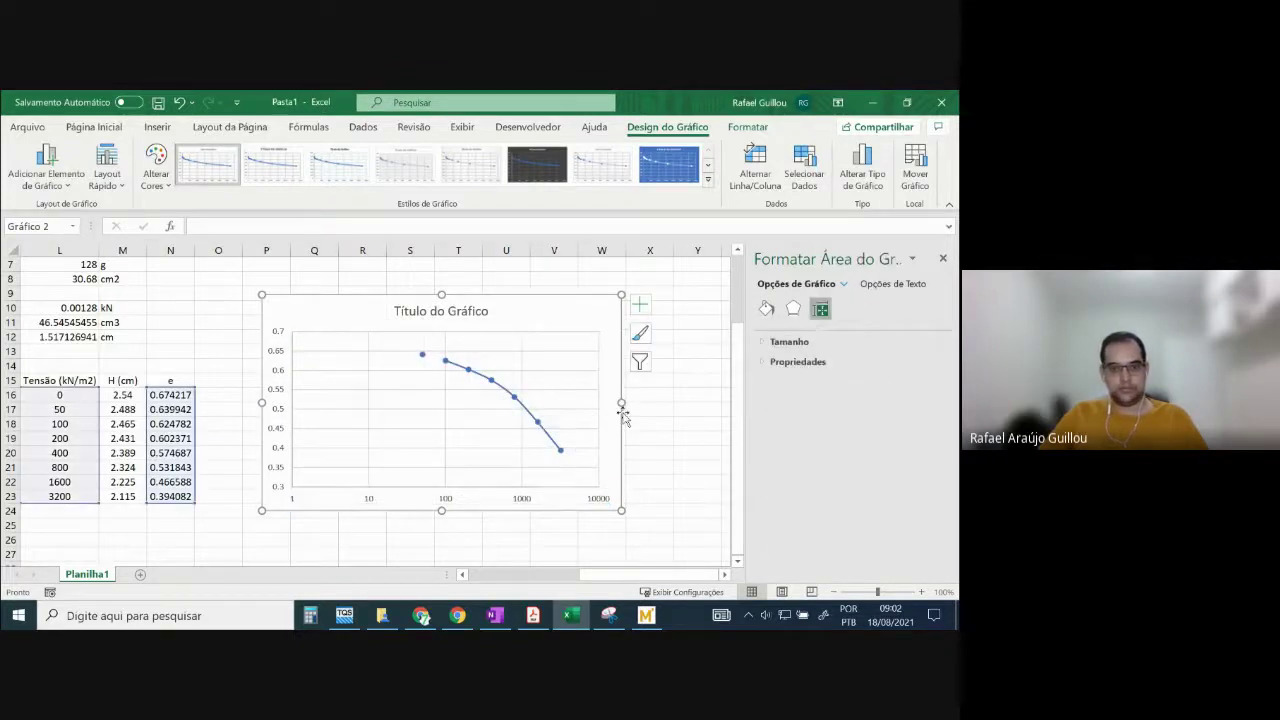
pyautogui.moveTo(424, 359)
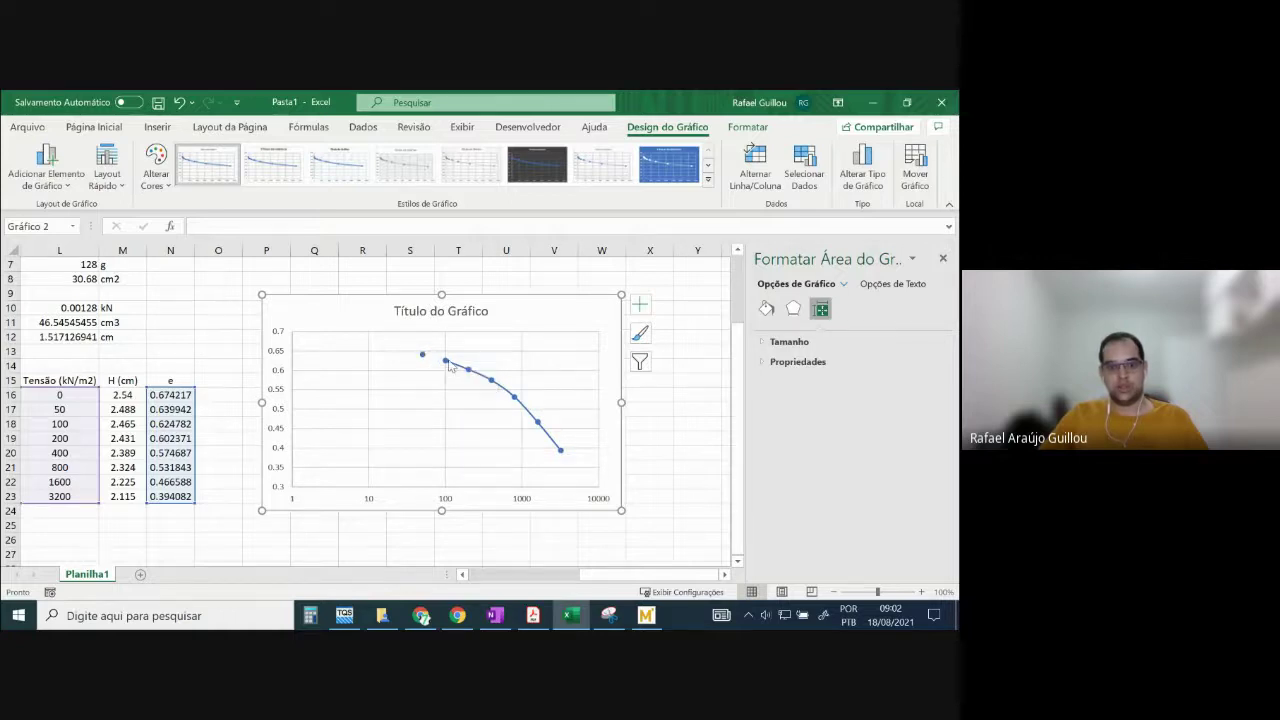
pyautogui.moveTo(618, 400); pyautogui.dragTo(680, 402)
pyautogui.moveTo(473, 509); pyautogui.dragTo(472, 559)
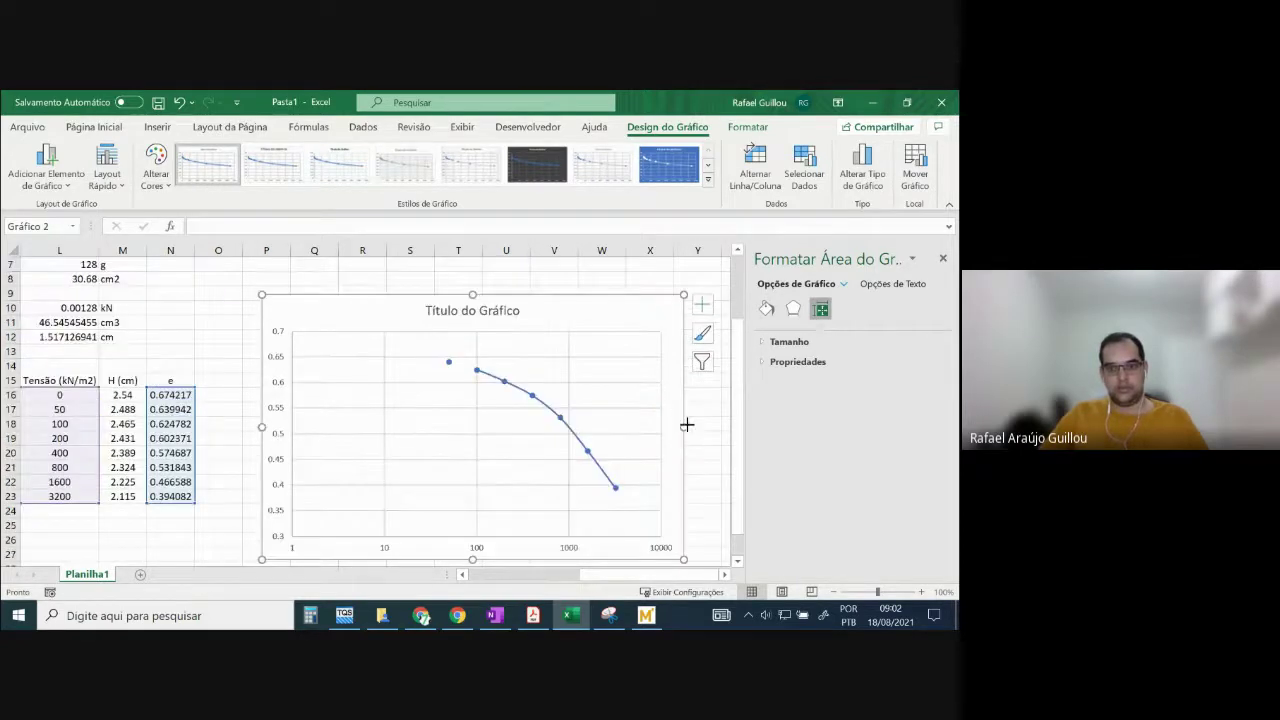
pyautogui.moveTo(686, 423); pyautogui.dragTo(717, 423)
pyautogui.scroll(-3, 690, 387)
pyautogui.scroll(2, 690, 387)
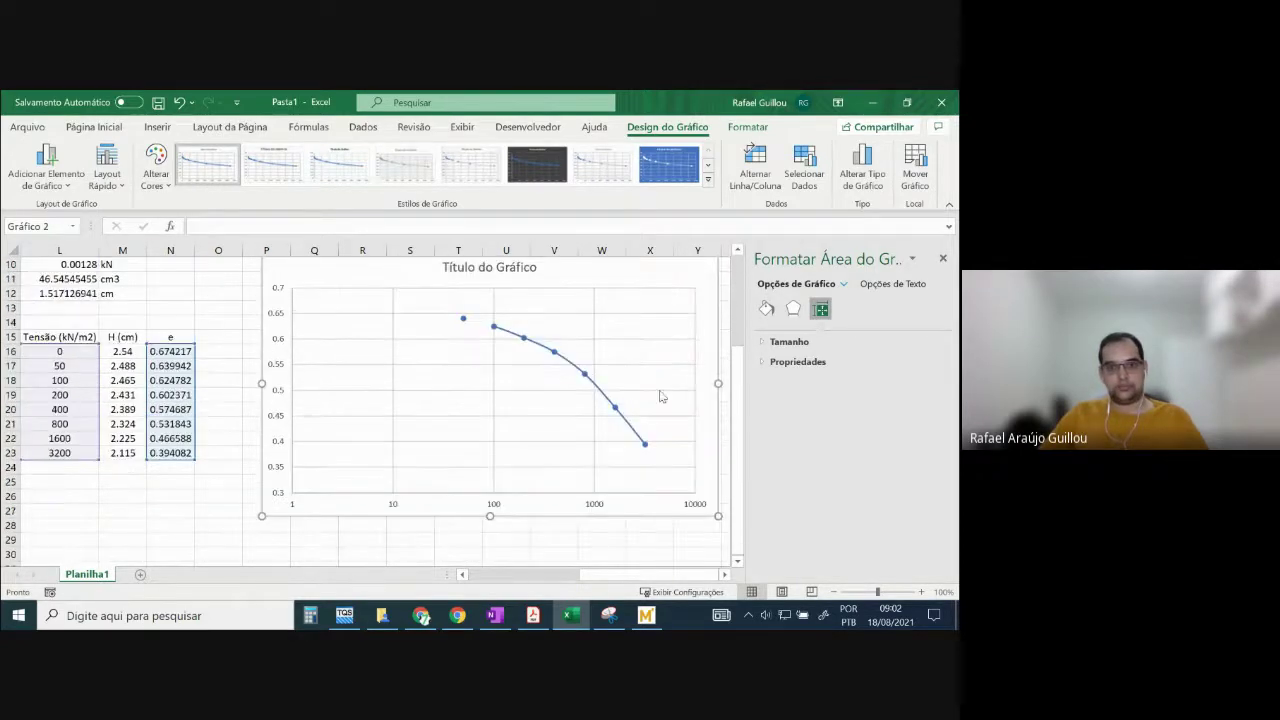
# - Set the minimum bound of the chart's horizontal logarithmic stress axis to 10 and deselect the chart
pyautogui.click(493, 506)
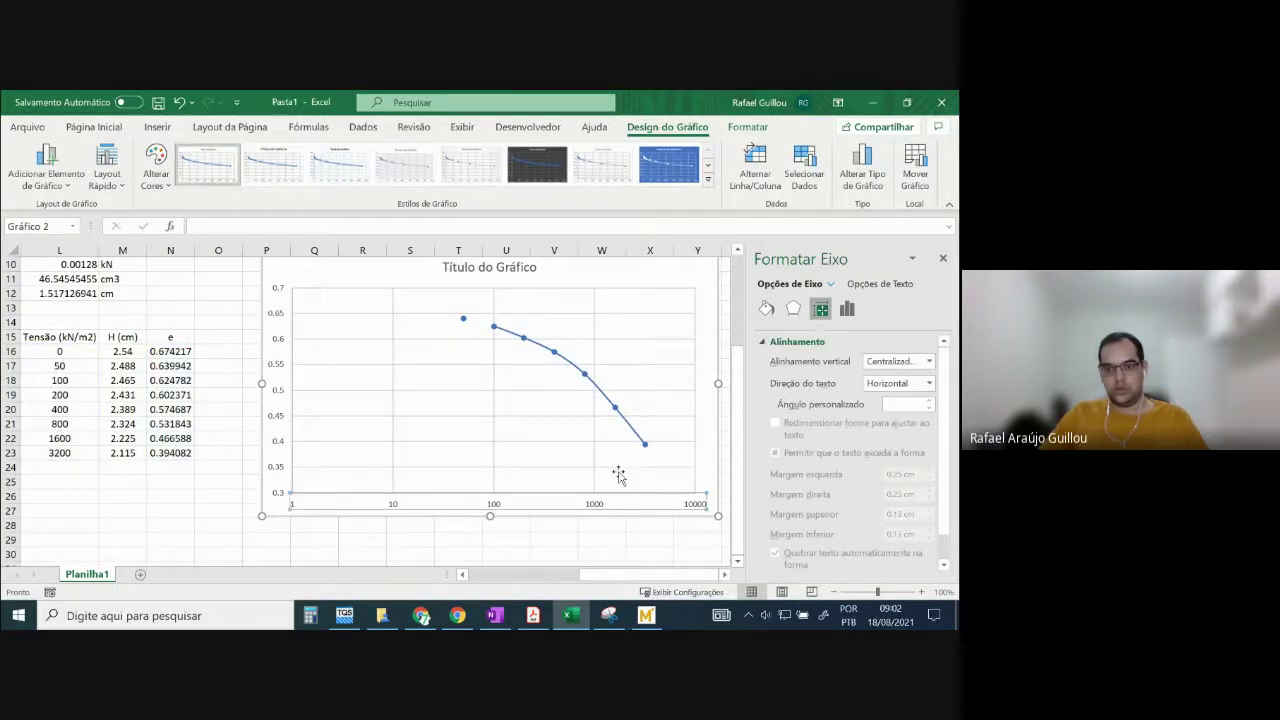
pyautogui.click(847, 309)
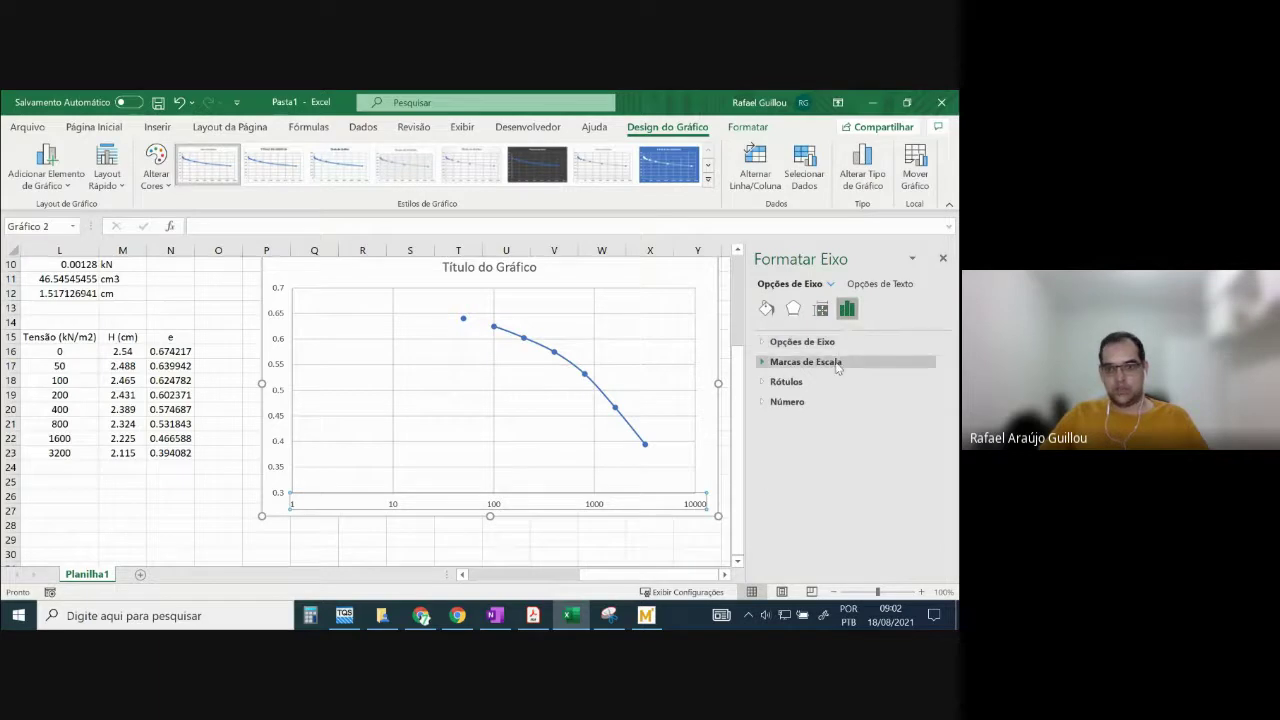
pyautogui.click(800, 343)
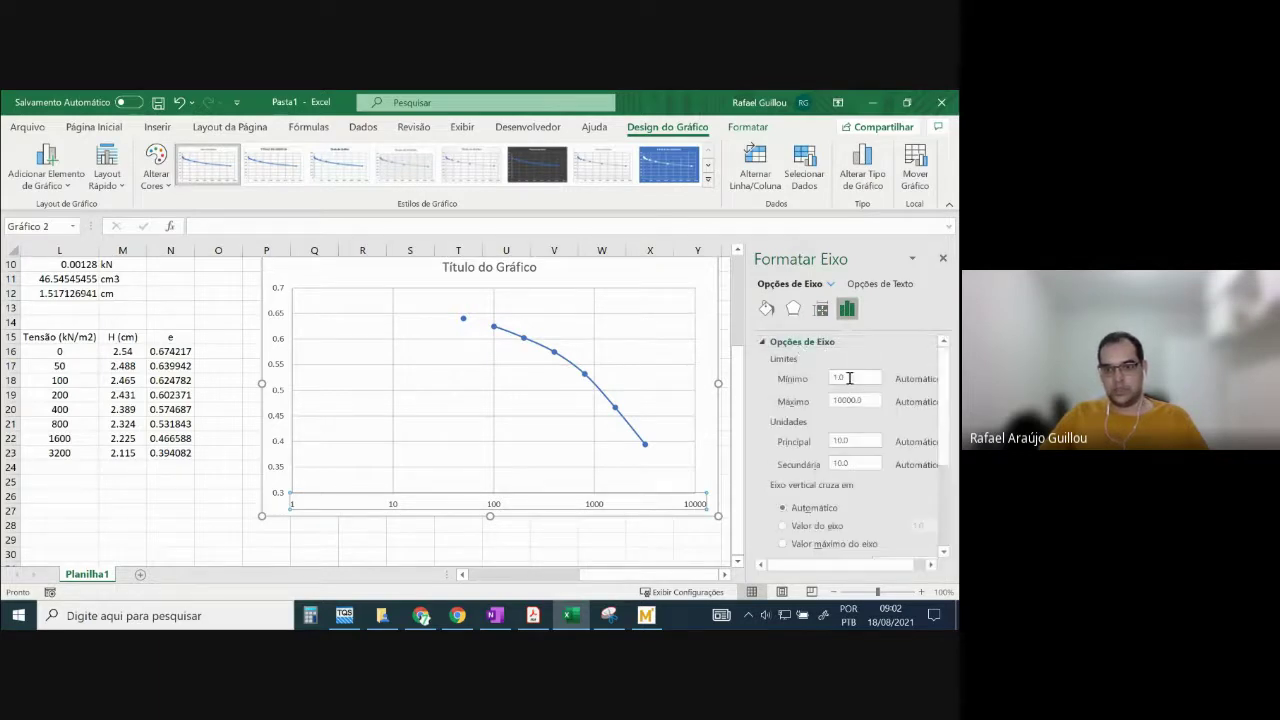
pyautogui.moveTo(849, 378); pyautogui.dragTo(828, 380)
pyautogui.write('10')
pyautogui.press('Return')
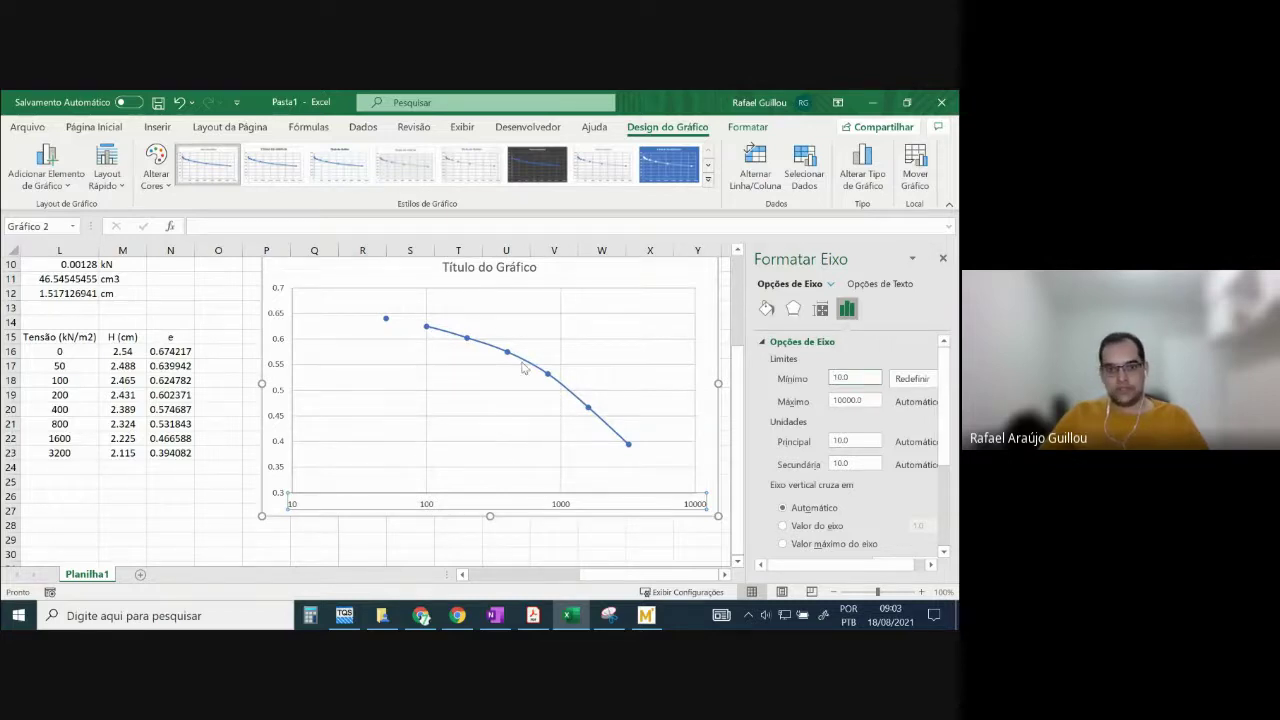
pyautogui.moveTo(386, 322)
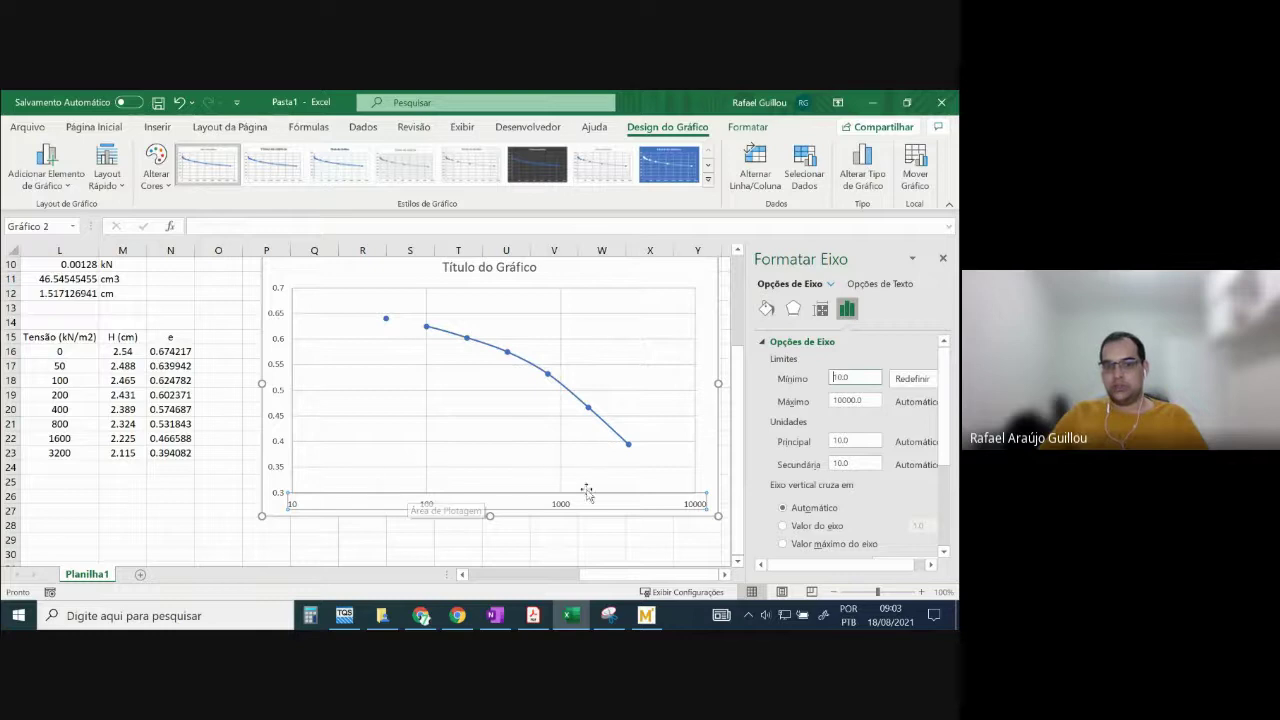
pyautogui.click(553, 538)
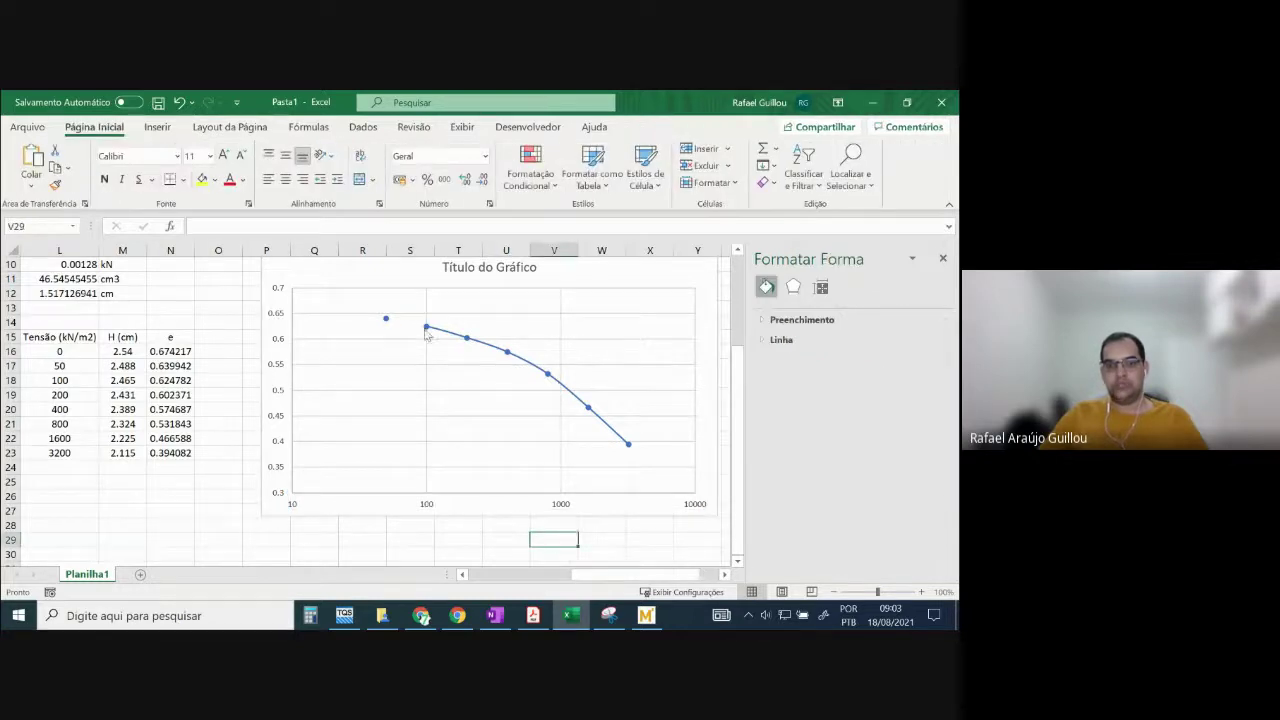